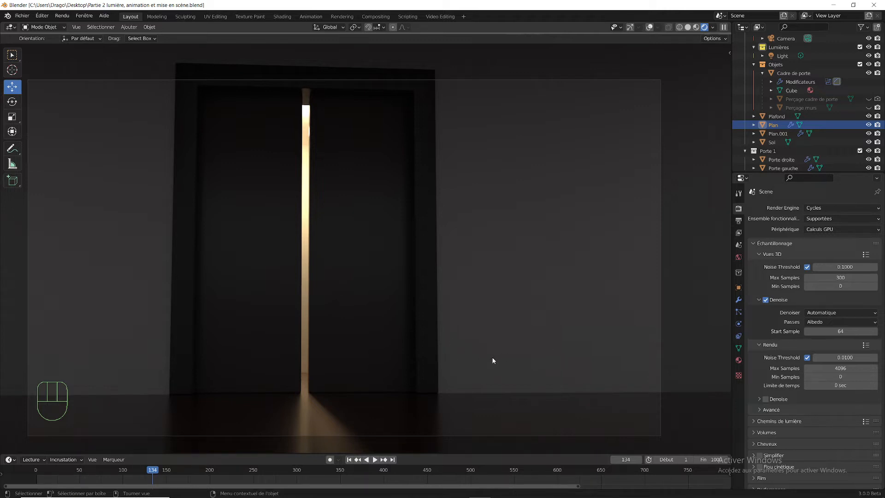
Step: Leave the camera view and switch the render engine to Eevee
{"action": "key", "text": "KP_0"}
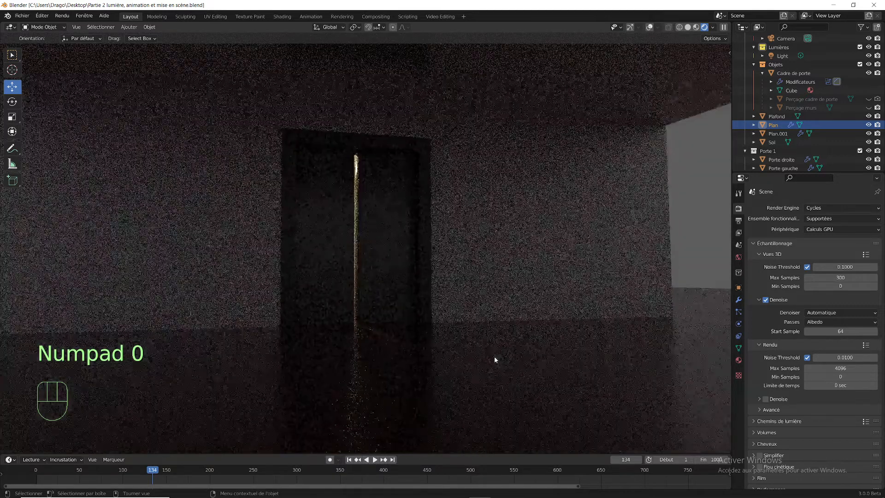
{"action": "left_click", "coordinate": [820, 208]}
{"action": "left_click", "coordinate": [822, 216]}
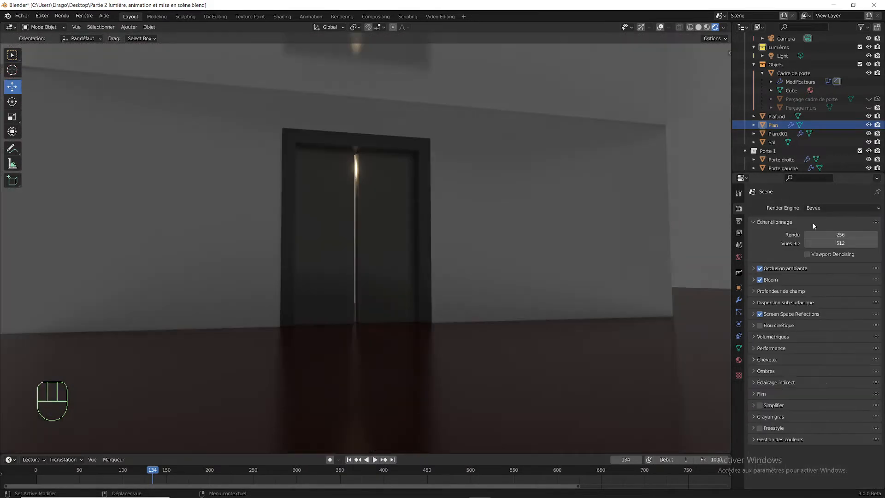
Step: Enable the gizmos and overlays in the 3D viewport
{"action": "middle_click_drag", "start_coordinate": [537, 310], "coordinate": [475, 265]}
{"action": "scroll", "coordinate": [518, 318], "scroll_direction": "up", "scroll_amount": 5}
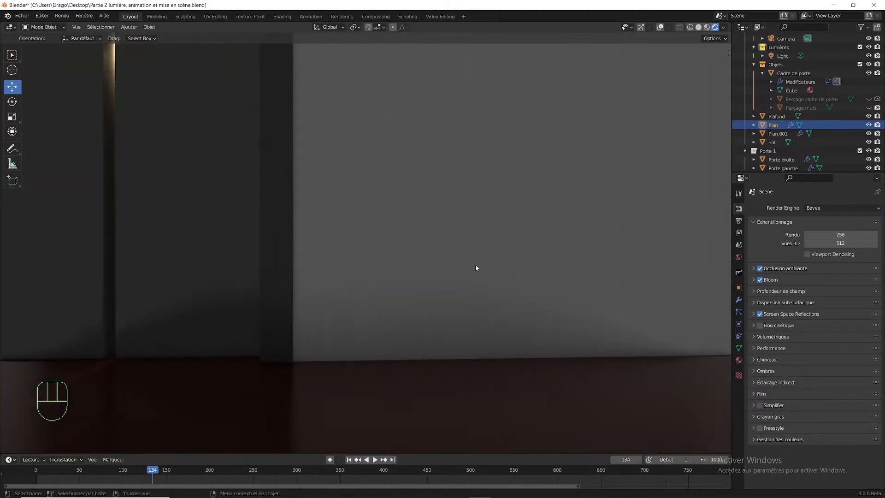
{"action": "scroll", "coordinate": [469, 264], "scroll_direction": "down", "scroll_amount": 5}
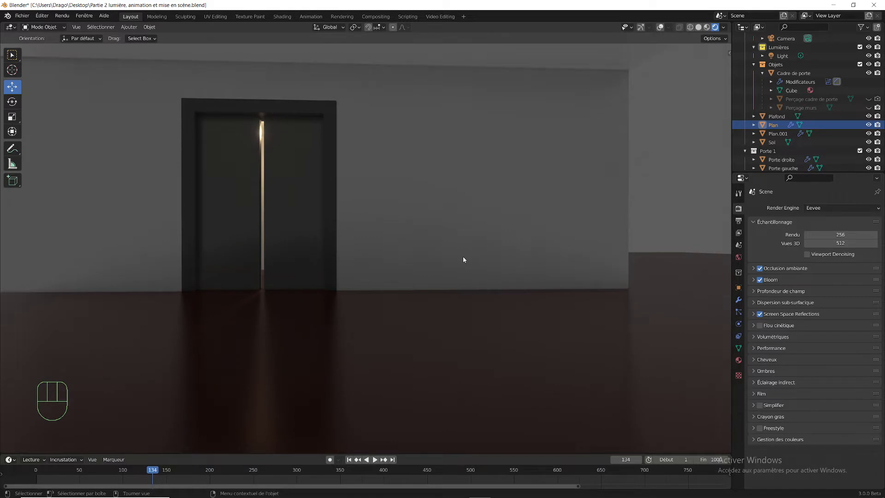
{"action": "key", "text": "KP_7"}
{"action": "key", "text": "KP_1"}
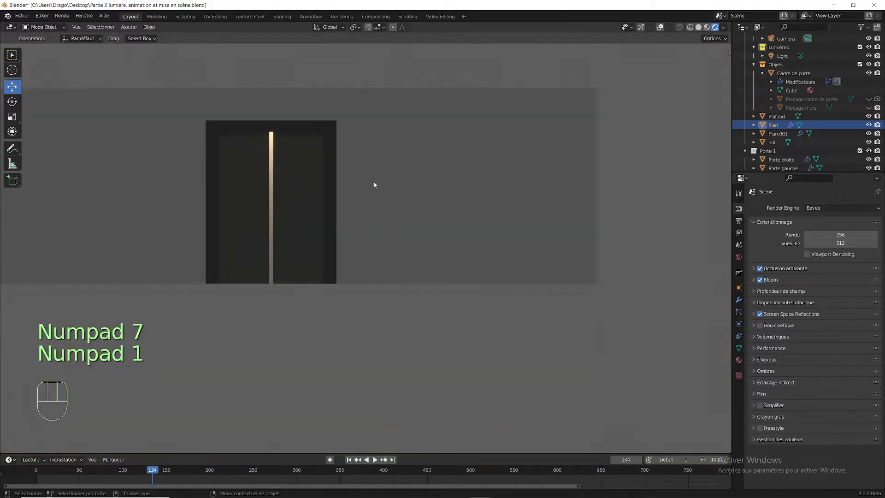
{"action": "left_click", "coordinate": [121, 64]}
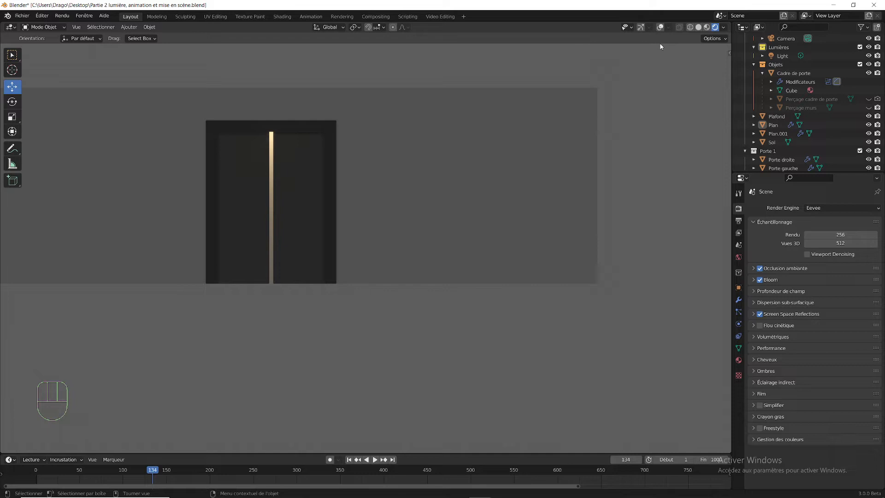
{"action": "left_click", "coordinate": [640, 29]}
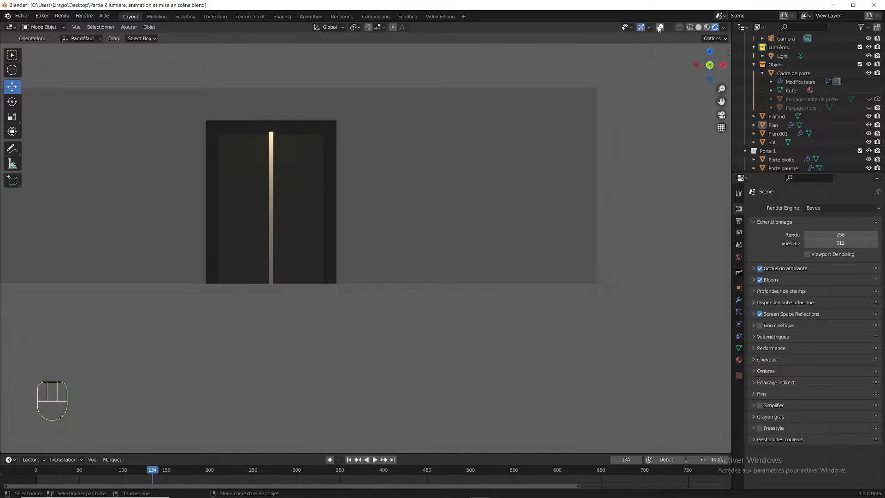
{"action": "left_click", "coordinate": [660, 26]}
{"action": "middle_click_drag", "start_coordinate": [416, 187], "coordinate": [427, 191]}
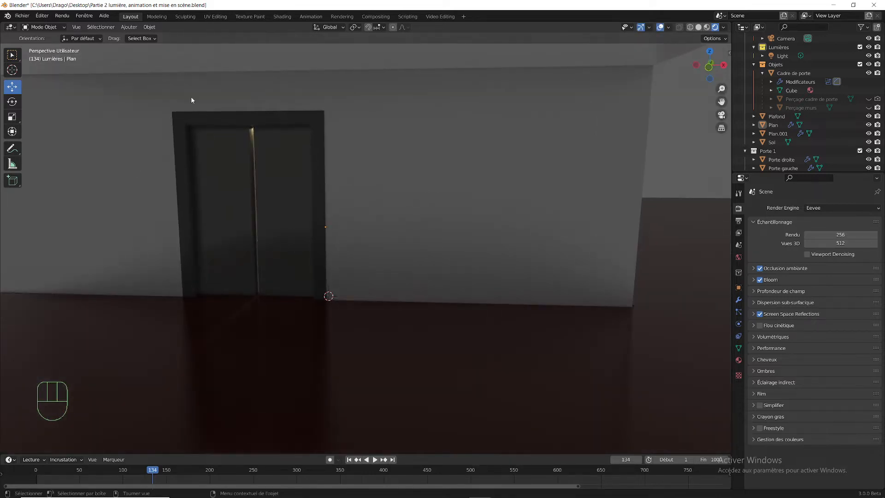
Step: Deselect the ceiling and add a mesh plane to the scene at the 3D cursor
{"action": "left_click", "coordinate": [151, 50]}
{"action": "left_click", "coordinate": [129, 26]}
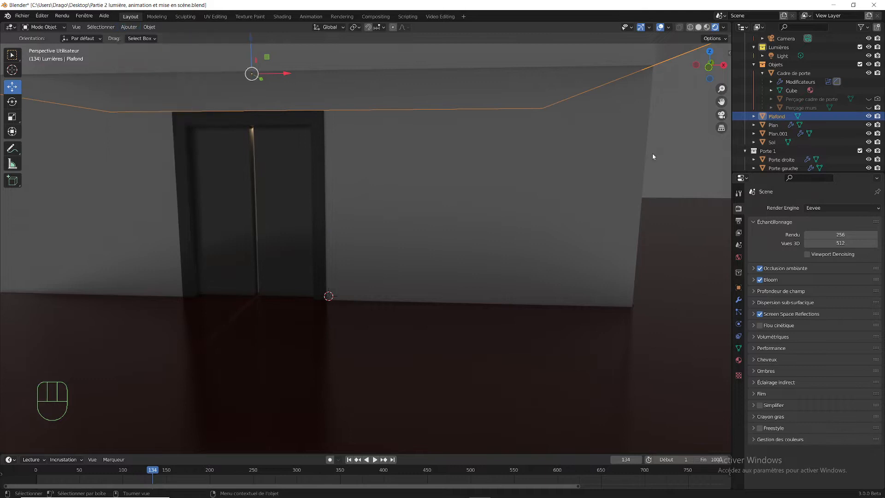
{"action": "left_click", "coordinate": [684, 120]}
{"action": "left_click", "coordinate": [129, 27]}
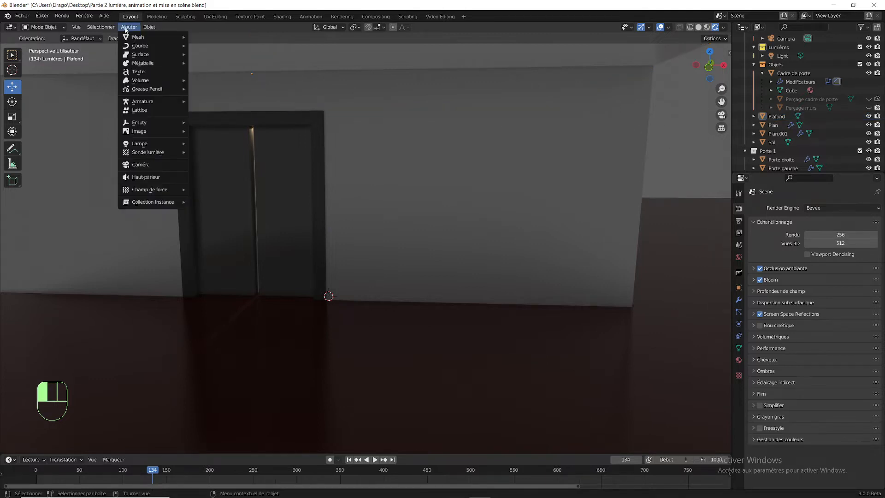
{"action": "mouse_move", "coordinate": [144, 39]}
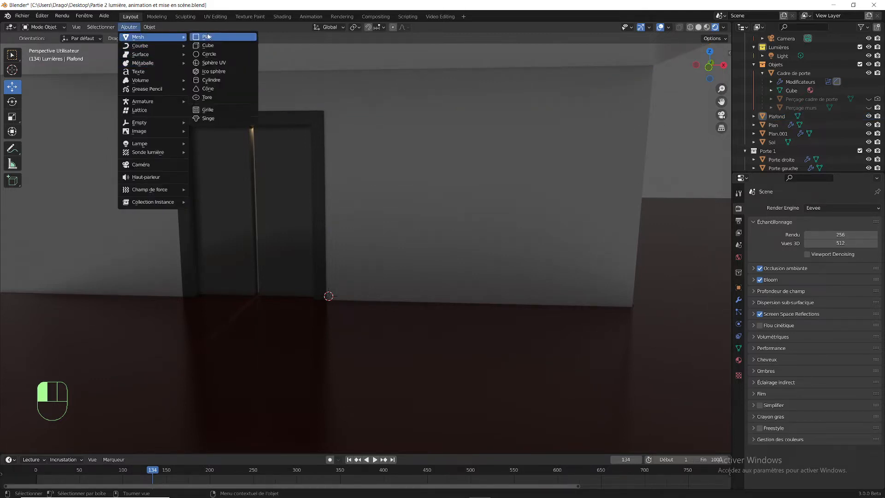
{"action": "left_click", "coordinate": [205, 37]}
Step: Rotate the new plane 90° about the X axis so it stands upright
{"action": "middle_click_drag", "start_coordinate": [391, 258], "coordinate": [409, 263]}
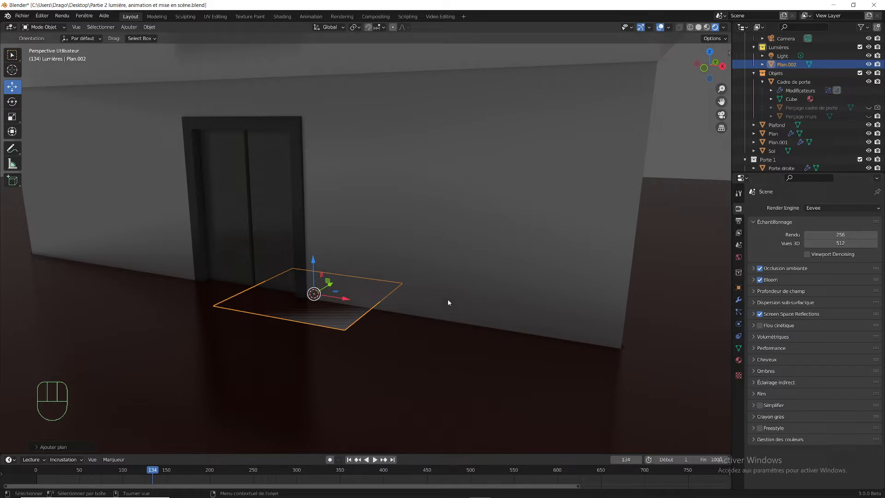
{"action": "middle_click_drag", "start_coordinate": [447, 302], "coordinate": [432, 302]}
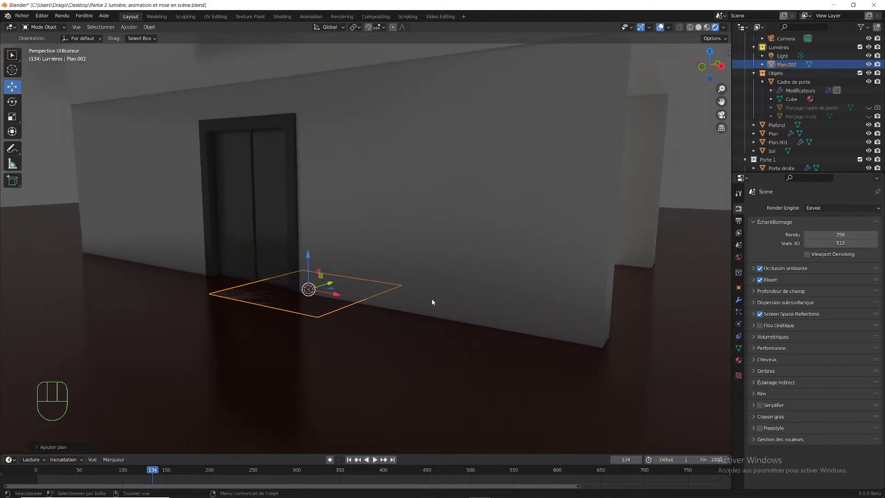
{"action": "type", "text": "rx90"}
{"action": "left_click", "coordinate": [432, 298]}
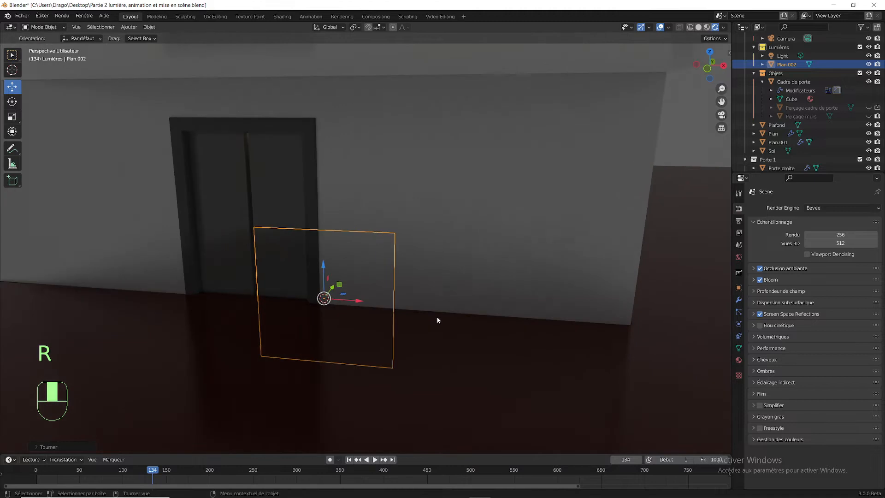
Step: Scale the upright plane down to a small square and raise it above the floor line in front view
{"action": "key", "text": "KP_1"}
{"action": "key", "text": "s"}
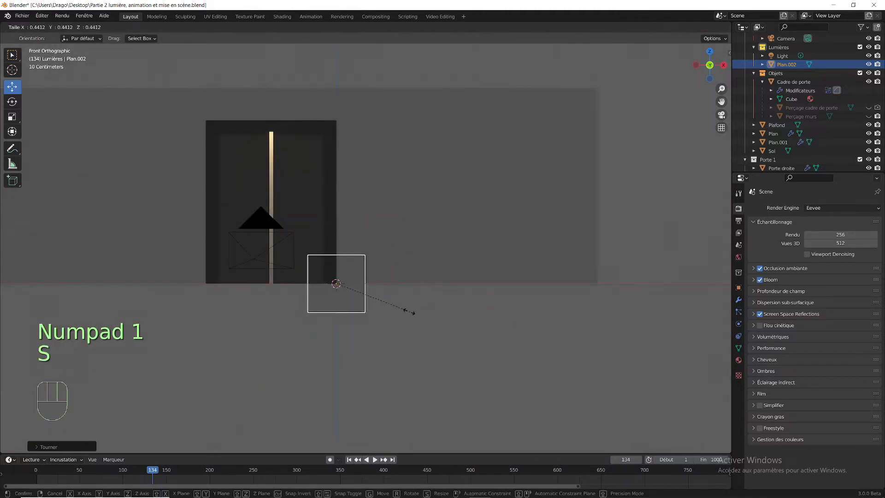
{"action": "left_click", "coordinate": [346, 301]}
{"action": "mouse_move", "coordinate": [336, 262]}
{"action": "left_mouse_down"}
{"action": "mouse_move", "coordinate": [336, 248]}
{"action": "mouse_move", "coordinate": [333, 266]}
{"action": "left_mouse_up"}
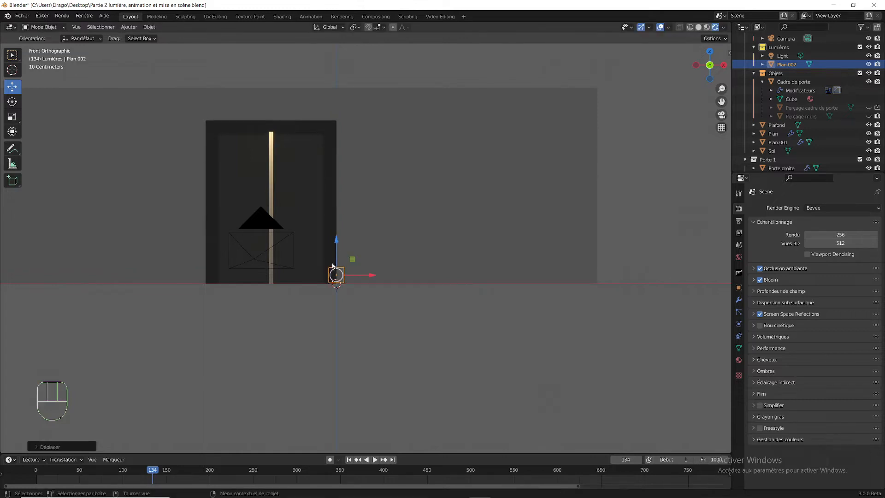
Step: Move the small plane along X to the door frame's outer edge and lower its bottom edge to the floor
{"action": "key", "text": "KP_Decimal"}
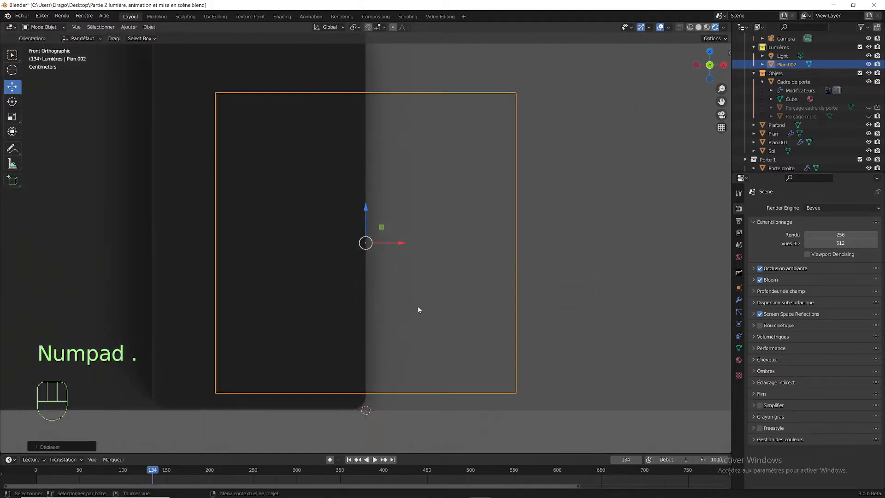
{"action": "left_click_drag", "start_coordinate": [401, 245], "coordinate": [553, 248]}
{"action": "left_click_drag", "start_coordinate": [517, 212], "coordinate": [517, 230]}
{"action": "scroll", "coordinate": [559, 288], "scroll_direction": "down", "scroll_amount": 2}
{"action": "middle_click_drag", "start_coordinate": [559, 289], "coordinate": [547, 294], "text": "shift"}
{"action": "key", "text": "Tab"}
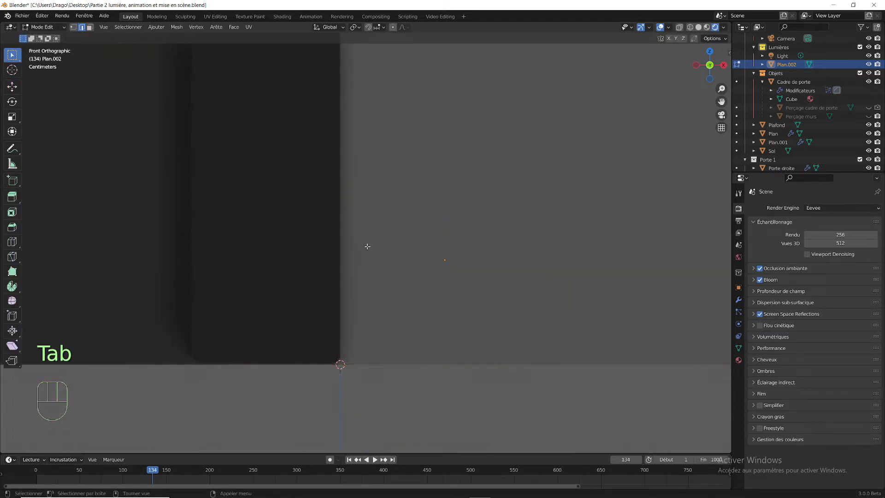
{"action": "middle_click_drag", "start_coordinate": [391, 249], "coordinate": [189, 222]}
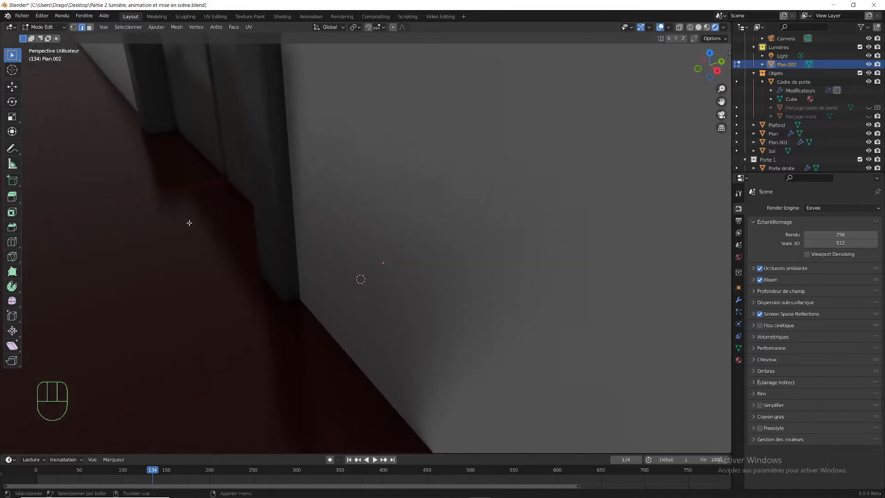
{"action": "left_click", "coordinate": [13, 87]}
{"action": "left_click_drag", "start_coordinate": [409, 254], "coordinate": [359, 276]}
{"action": "key", "text": "ctrl+z"}
{"action": "key", "text": "ctrl+z"}
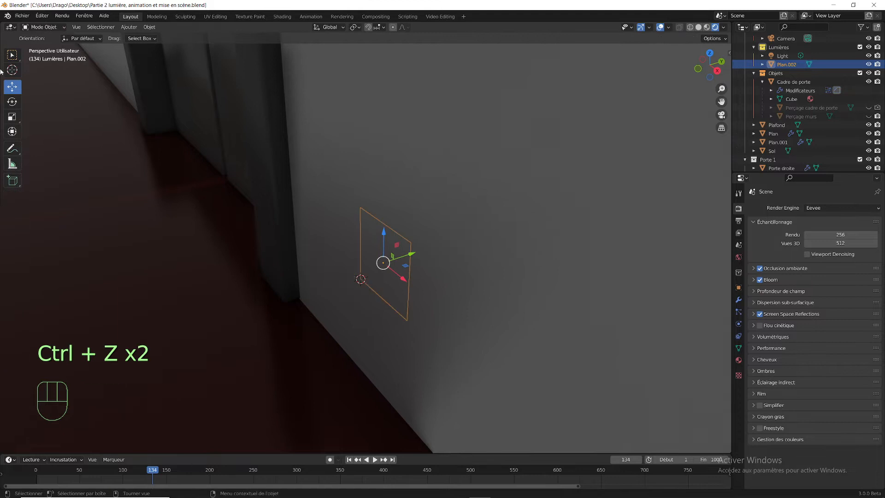
Step: Move the plane along Y until it sits just in front of the wall beside the door frame
{"action": "left_click_drag", "start_coordinate": [411, 254], "coordinate": [342, 278]}
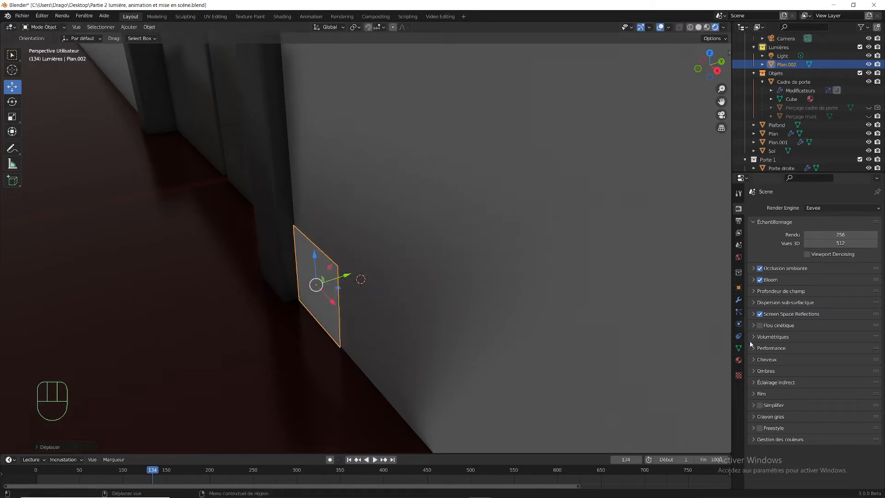
Step: Create a new material named "Elements de murs" for the small plane and darken its base colour to grey
{"action": "left_click", "coordinate": [738, 360]}
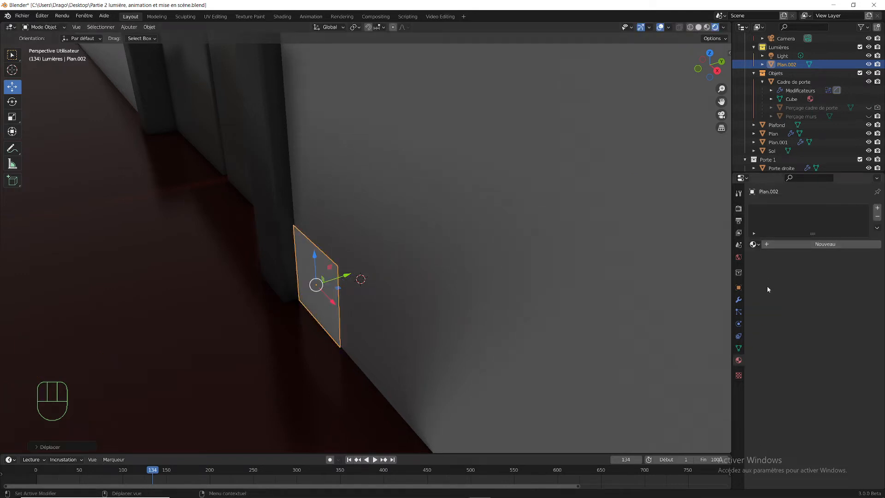
{"action": "left_click", "coordinate": [765, 244]}
{"action": "left_click", "coordinate": [785, 243]}
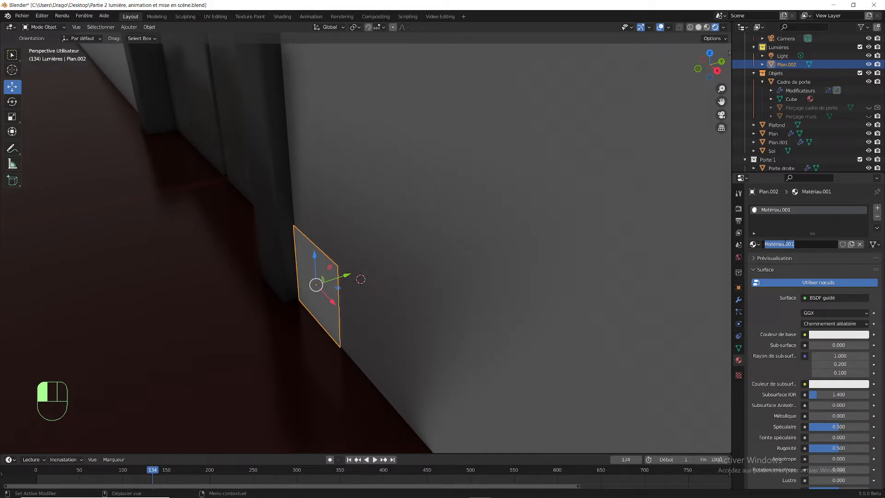
{"action": "type", "text": "Elements de murs"}
{"action": "left_click", "coordinate": [804, 234]}
{"action": "left_click", "coordinate": [838, 334]}
{"action": "left_click_drag", "start_coordinate": [862, 233], "coordinate": [861, 249]}
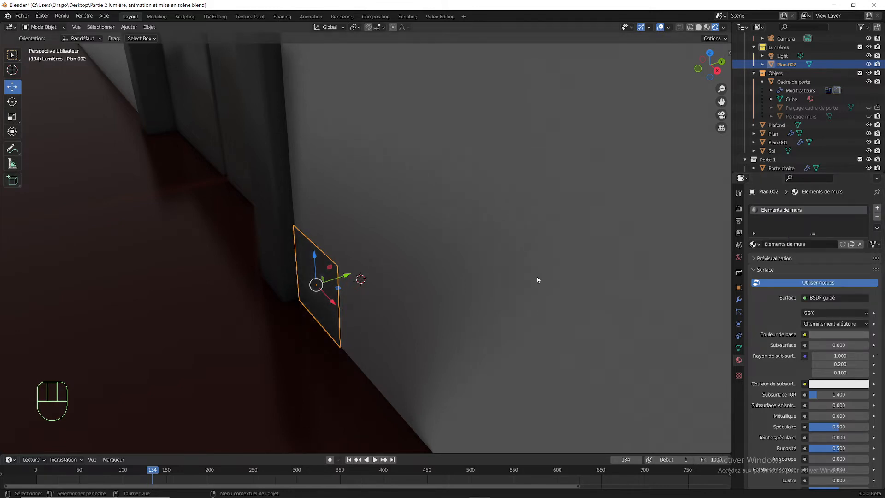
Step: Examine in front view how the plane's edges and lower corner line up with the door frame and the floor
{"action": "key", "text": "KP_1"}
{"action": "scroll", "coordinate": [549, 247], "scroll_direction": "up", "scroll_amount": 1}
{"action": "middle_click_drag", "start_coordinate": [549, 247], "coordinate": [510, 260], "text": "shift"}
{"action": "scroll", "coordinate": [448, 261], "scroll_direction": "up", "scroll_amount": 4}
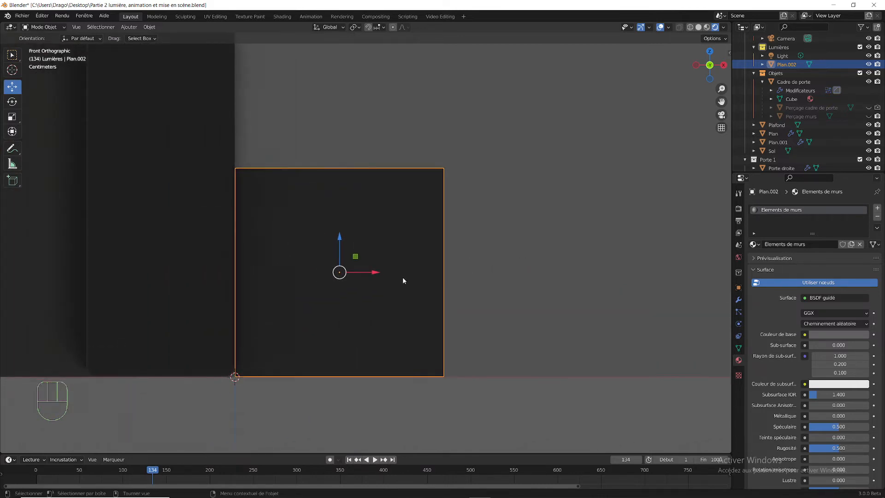
{"action": "middle_click_drag", "start_coordinate": [456, 381], "coordinate": [465, 343], "text": "shift"}
{"action": "scroll", "coordinate": [586, 386], "scroll_direction": "up", "scroll_amount": 5}
{"action": "middle_click_drag", "start_coordinate": [587, 386], "coordinate": [461, 239], "text": "shift"}
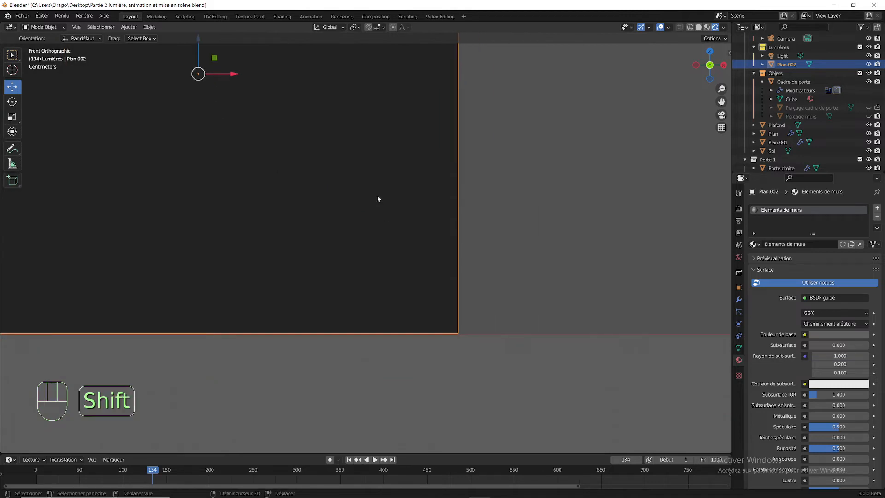
{"action": "scroll", "coordinate": [378, 198], "scroll_direction": "down", "scroll_amount": 3}
{"action": "middle_click_drag", "start_coordinate": [354, 111], "coordinate": [427, 204], "text": "shift"}
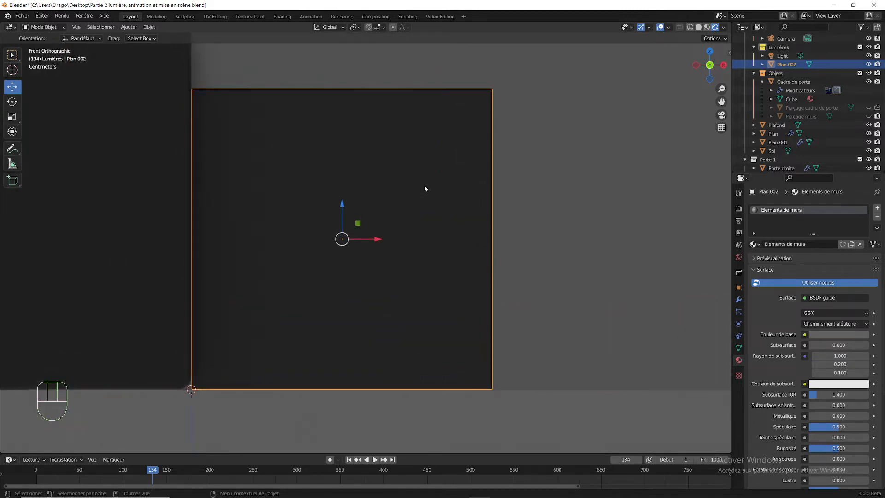
Step: Divide the plane with one centred horizontal loop cut and three evenly spaced vertical loop cuts
{"action": "key", "text": "Tab"}
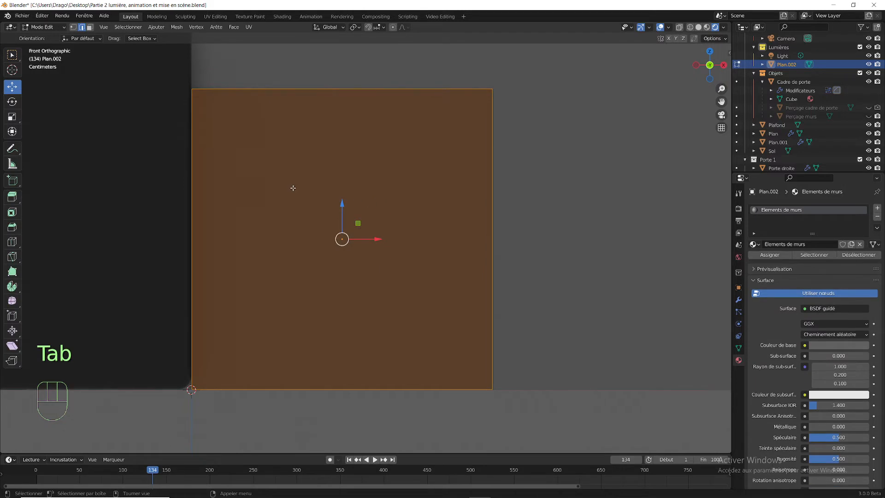
{"action": "left_click", "coordinate": [12, 241]}
{"action": "left_click_drag", "start_coordinate": [335, 94], "coordinate": [335, 94]}
{"action": "left_click", "coordinate": [492, 209]}
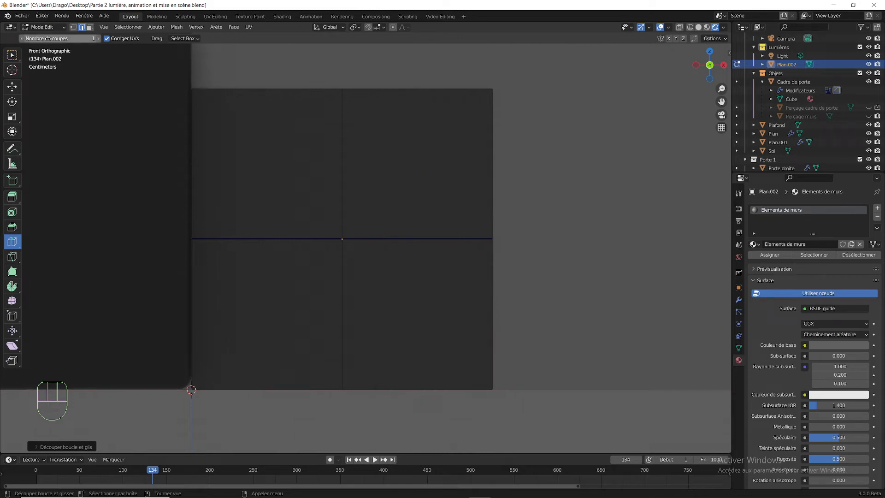
{"action": "left_click", "coordinate": [300, 102]}
{"action": "left_click", "coordinate": [414, 97]}
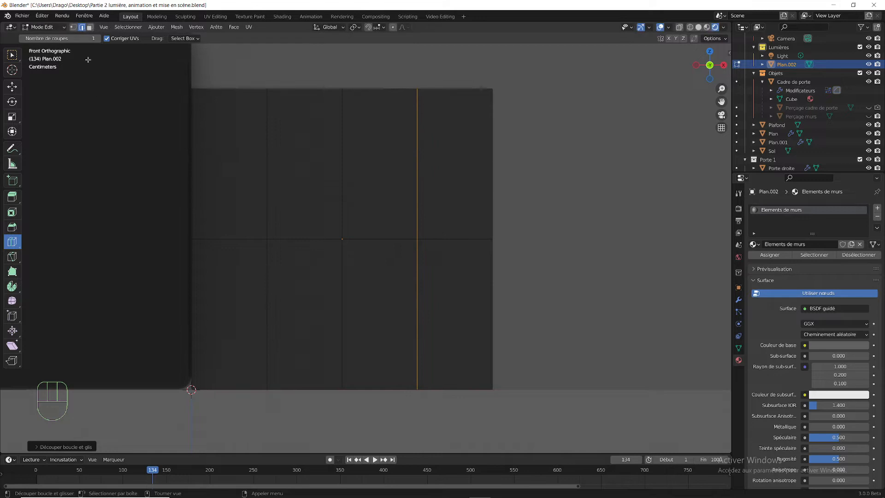
Step: Lower the two middle top edges of the plane along Z to form a notch with sloped sides
{"action": "left_click", "coordinate": [12, 56]}
{"action": "left_click", "coordinate": [322, 89]}
{"action": "left_click", "coordinate": [374, 89], "text": "shift"}
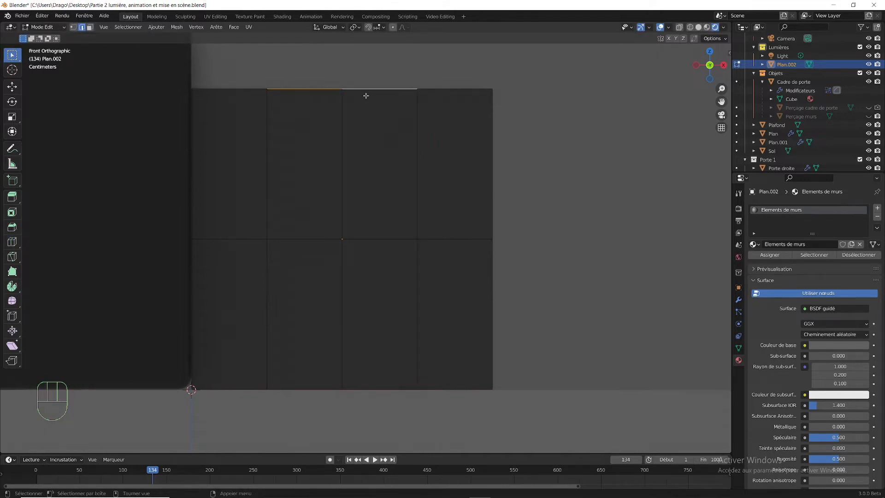
{"action": "key", "text": "g"}
{"action": "key", "text": "z"}
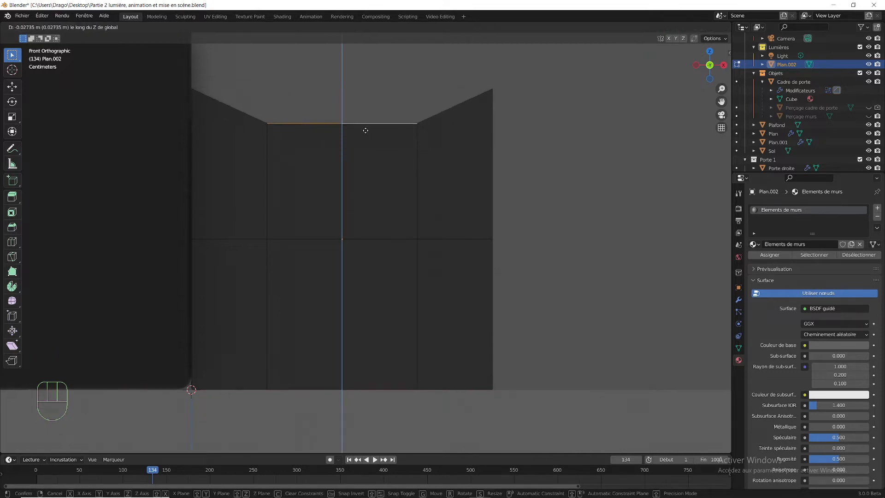
{"action": "left_click", "coordinate": [360, 159]}
Step: Select the edges of the plane's notched top outline one by one
{"action": "middle_click_drag", "start_coordinate": [414, 161], "coordinate": [364, 197]}
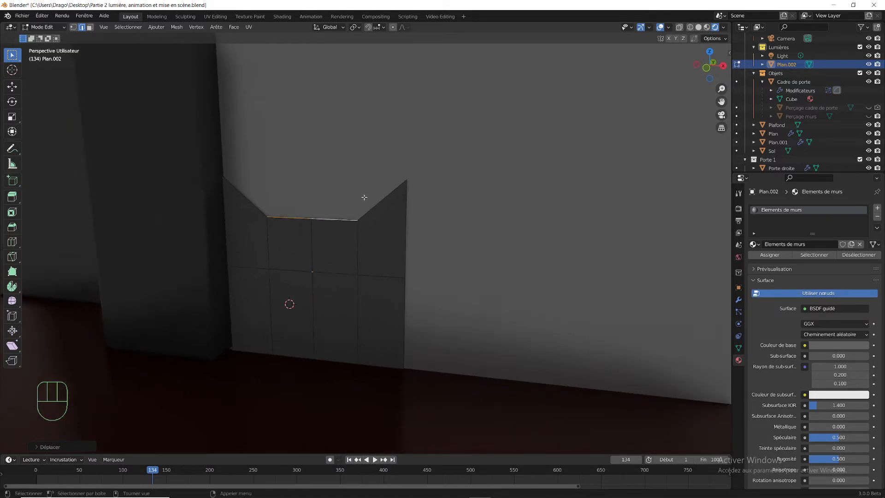
{"action": "left_click", "coordinate": [260, 201], "text": "shift"}
{"action": "left_click", "coordinate": [282, 212], "text": "shift"}
{"action": "left_click", "coordinate": [372, 211], "text": "shift"}
{"action": "left_click", "coordinate": [301, 218], "text": "shift"}
Step: Select the edges of the middle horizontal cut individually and add neighbouring vertical edges to the selection
{"action": "left_click", "coordinate": [387, 275]}
{"action": "left_click", "coordinate": [307, 271], "text": "shift"}
{"action": "left_click", "coordinate": [247, 267], "text": "shift"}
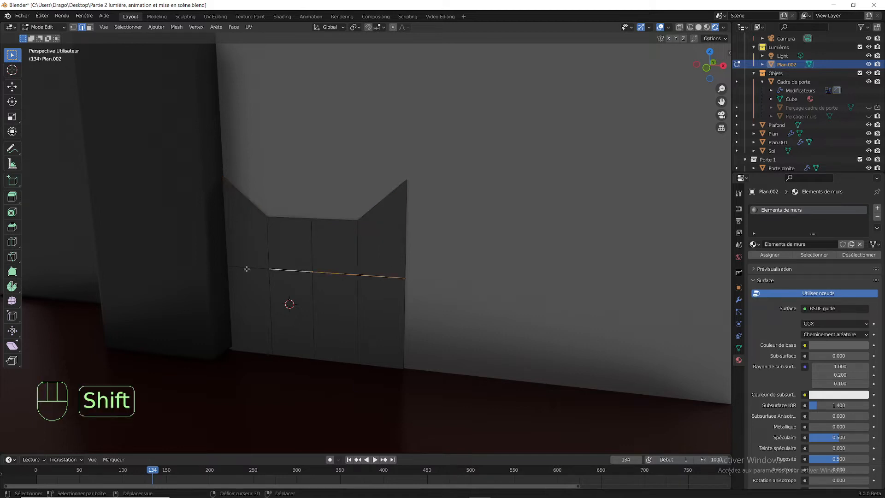
{"action": "left_click", "coordinate": [357, 315], "text": "shift"}
{"action": "left_click", "coordinate": [356, 254], "text": "shift"}
Step: Select the complete horizontal edge loop across the middle of the plane
{"action": "left_click", "coordinate": [344, 261]}
{"action": "left_click", "coordinate": [309, 251]}
{"action": "left_click", "coordinate": [334, 273], "text": "shift"}
{"action": "left_click", "coordinate": [382, 275], "text": "alt"}
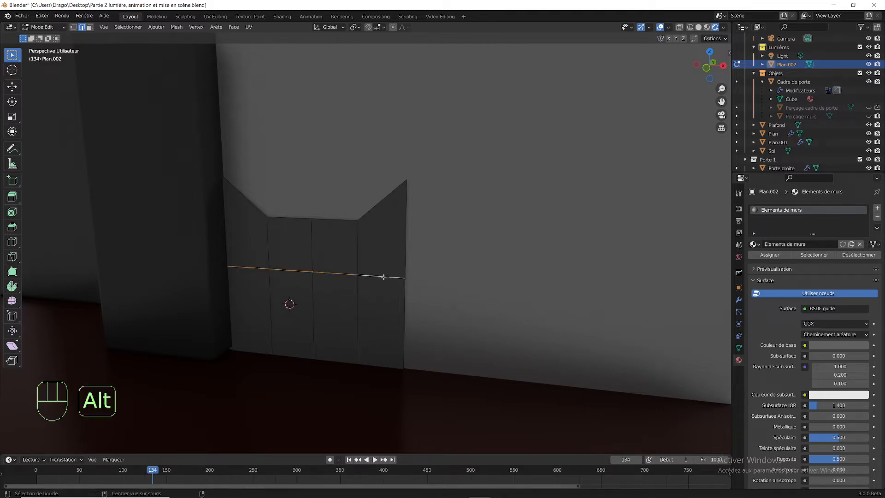
{"action": "key", "text": "Delete"}
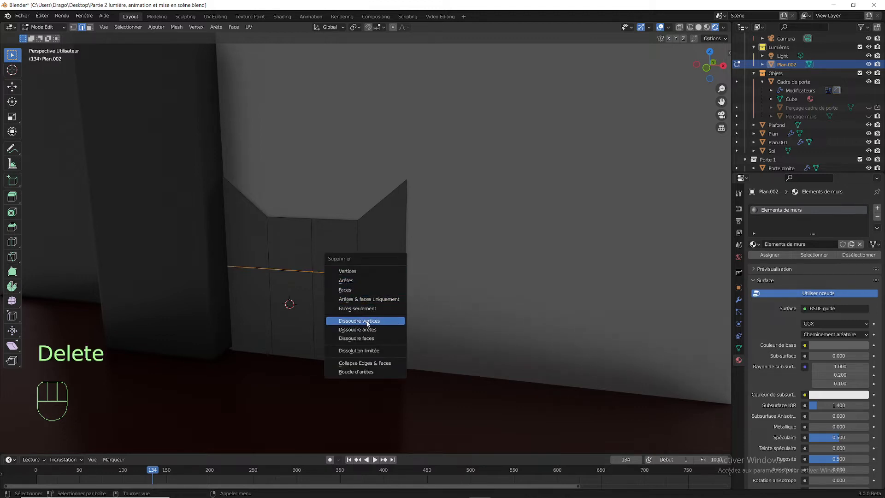
{"action": "left_click", "coordinate": [349, 282]}
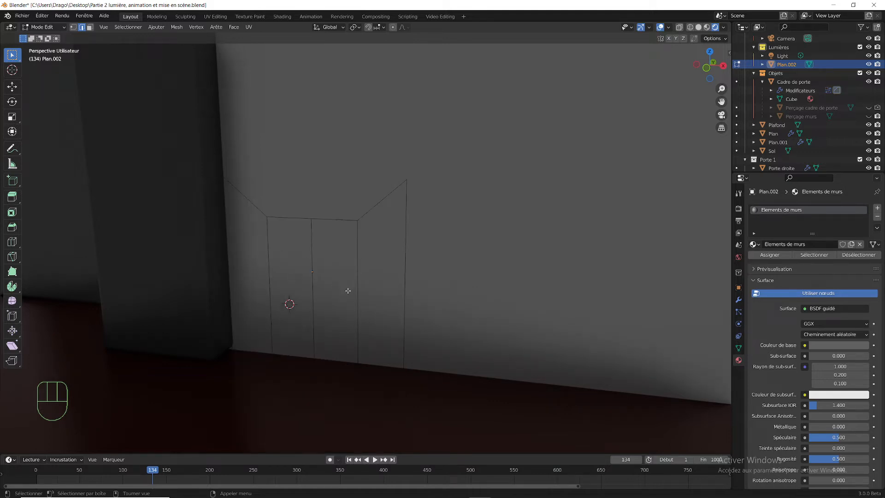
{"action": "key", "text": "ctrl+z"}
Step: Dissolve the selected horizontal edge loop across the middle of the plane
{"action": "key", "text": "Delete"}
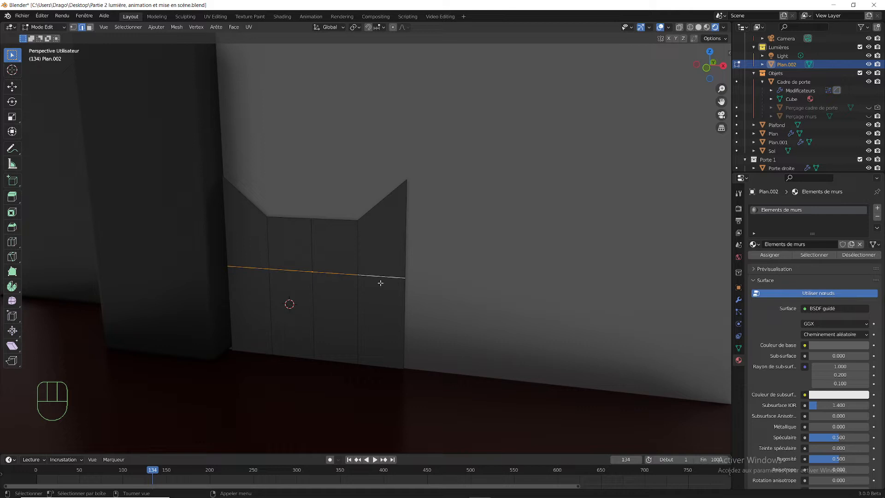
{"action": "key", "text": "Delete"}
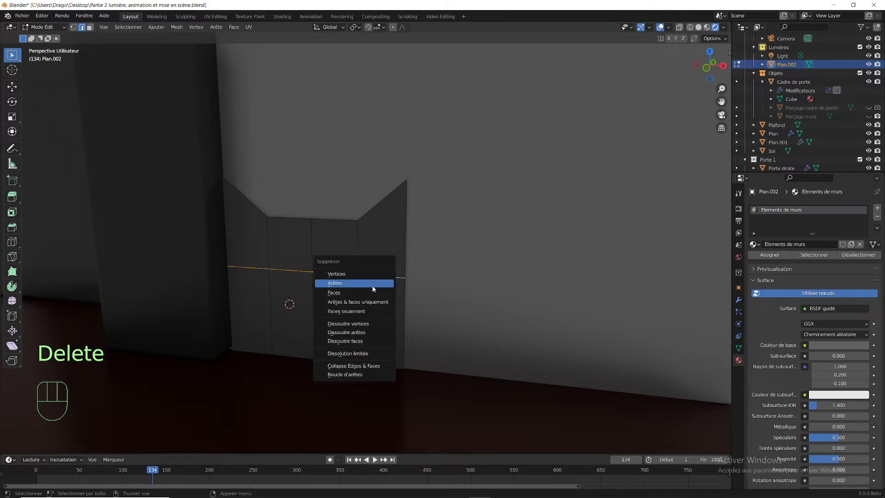
{"action": "left_click", "coordinate": [364, 331]}
Step: Select the four edges of the plane's notched top outline and lower them along Z towards the floor
{"action": "left_click", "coordinate": [372, 206]}
{"action": "left_click", "coordinate": [347, 219], "text": "shift"}
{"action": "left_click", "coordinate": [291, 218], "text": "shift"}
{"action": "left_click", "coordinate": [253, 204], "text": "shift"}
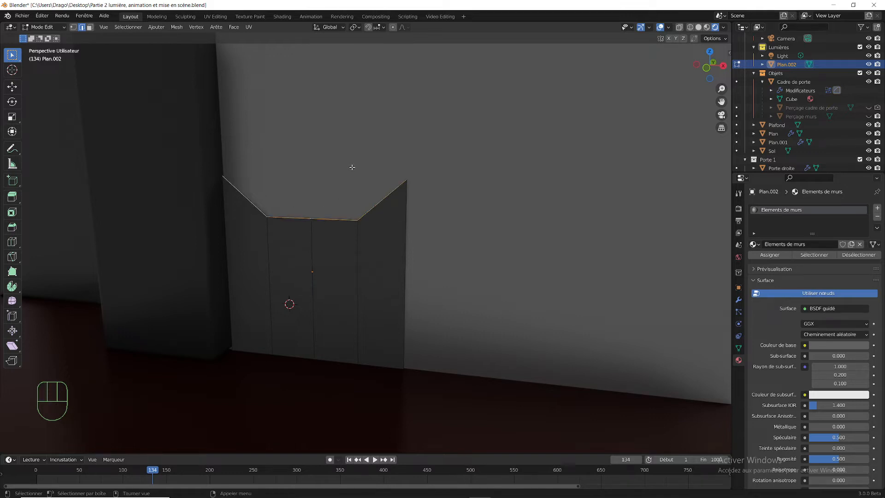
{"action": "key", "text": "g"}
{"action": "key", "text": "z"}
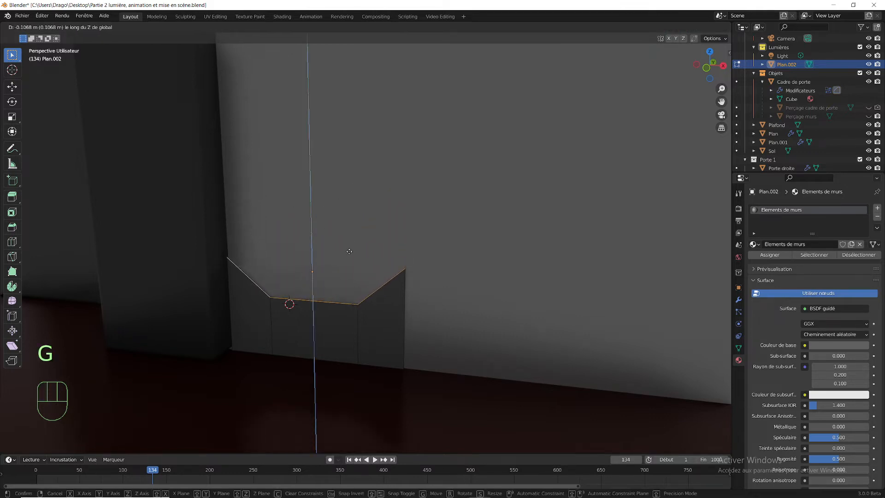
{"action": "left_click", "coordinate": [353, 264]}
Step: Extrude the plane's outer vertical edge, on the side away from the door frame, about 0.011 m along X
{"action": "mouse_move", "coordinate": [425, 264]}
{"action": "middle_mouse_down"}
{"action": "mouse_move", "coordinate": [446, 261]}
{"action": "mouse_move", "coordinate": [436, 264]}
{"action": "middle_mouse_up"}
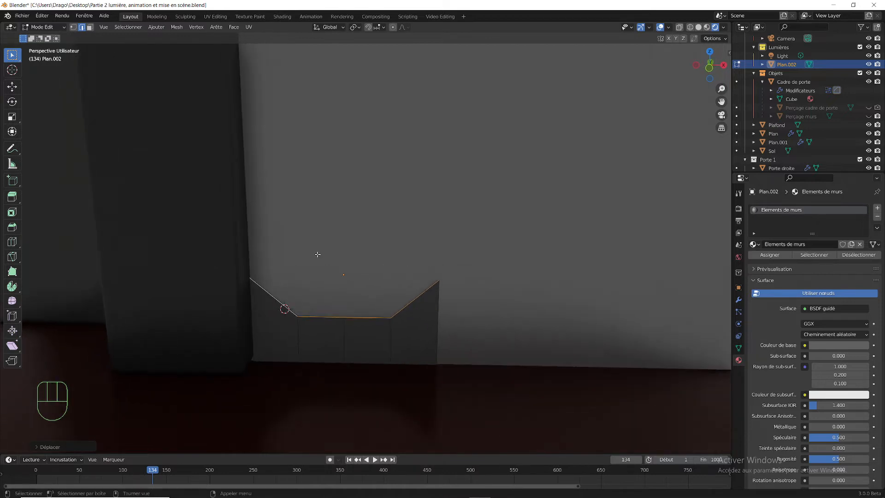
{"action": "left_click", "coordinate": [15, 56]}
{"action": "left_click", "coordinate": [439, 309]}
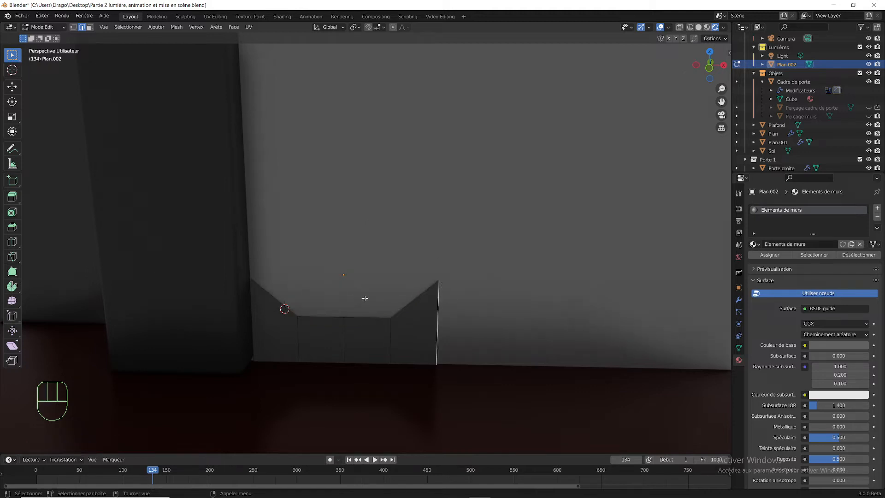
{"action": "left_click", "coordinate": [260, 328], "text": "shift"}
{"action": "left_click", "coordinate": [440, 326]}
{"action": "key", "text": "e"}
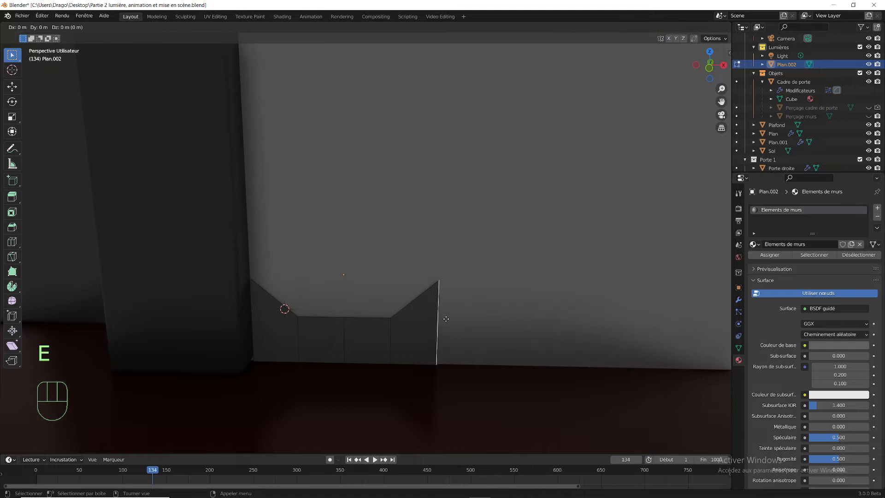
{"action": "key", "text": "x"}
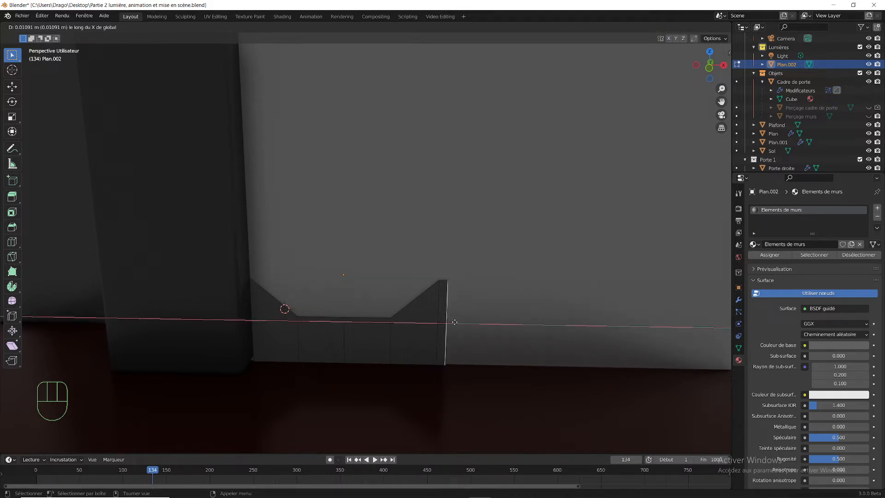
{"action": "left_click", "coordinate": [454, 321]}
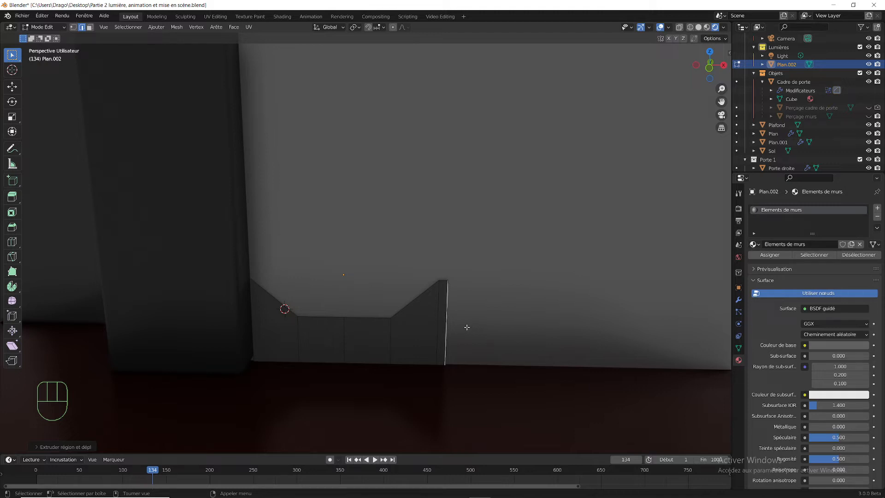
Step: Return to Object Mode and add a Solidify modifier to the notched wall element
{"action": "left_click", "coordinate": [13, 56]}
{"action": "left_click", "coordinate": [44, 27]}
{"action": "left_click", "coordinate": [42, 37]}
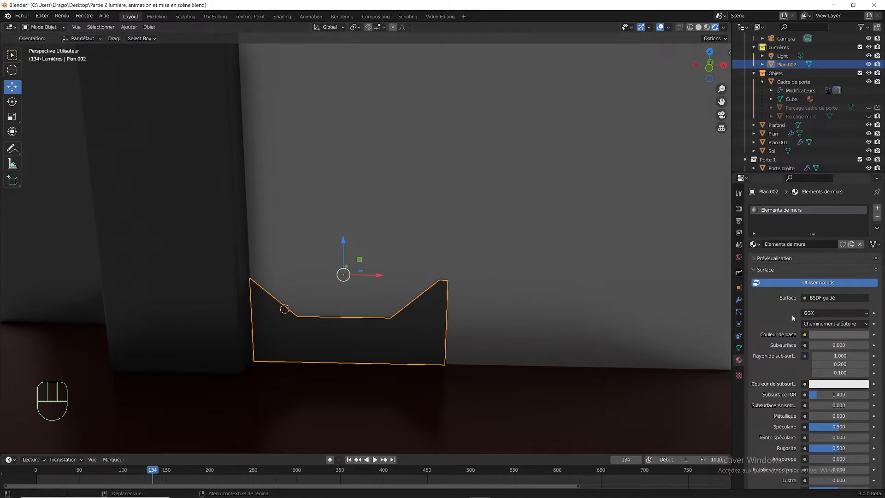
{"action": "middle_click_drag", "start_coordinate": [596, 315], "coordinate": [544, 328]}
{"action": "middle_click_drag", "start_coordinate": [476, 352], "coordinate": [581, 296], "text": "shift"}
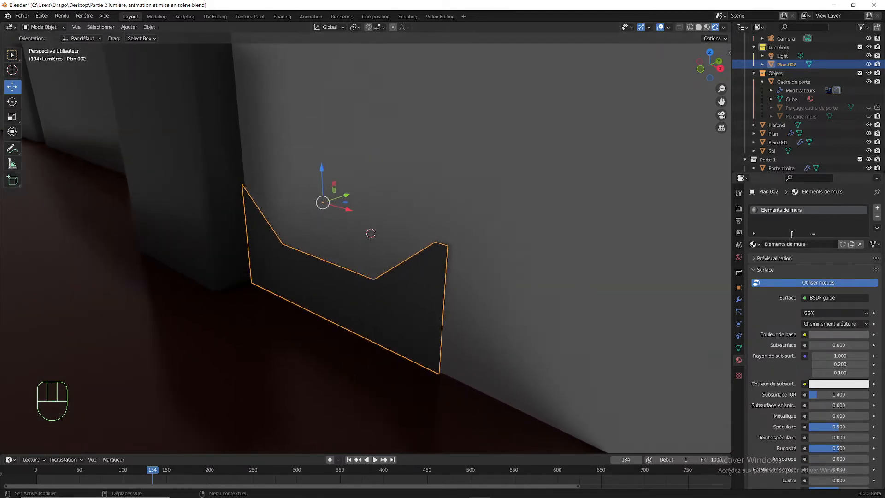
{"action": "left_click", "coordinate": [739, 300]}
{"action": "left_click_drag", "start_coordinate": [765, 208], "coordinate": [677, 354]}
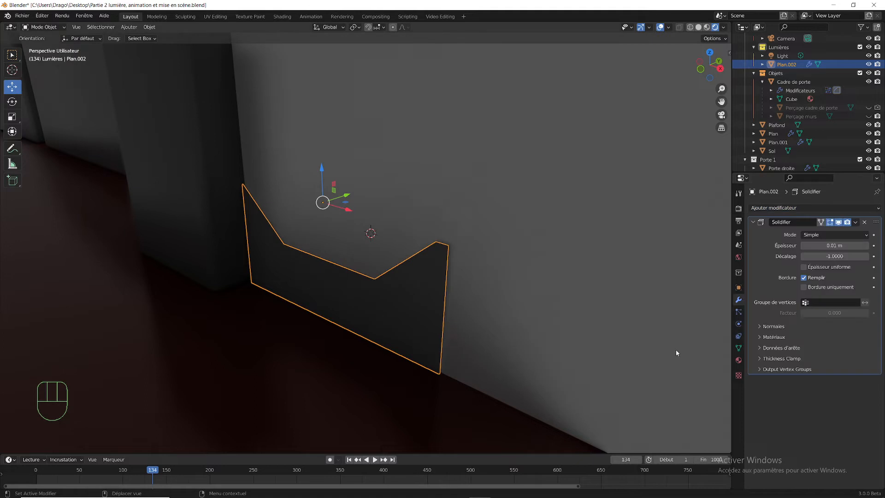
{"action": "middle_click_drag", "start_coordinate": [509, 279], "coordinate": [493, 287]}
{"action": "scroll", "coordinate": [440, 316], "scroll_direction": "up", "scroll_amount": 2}
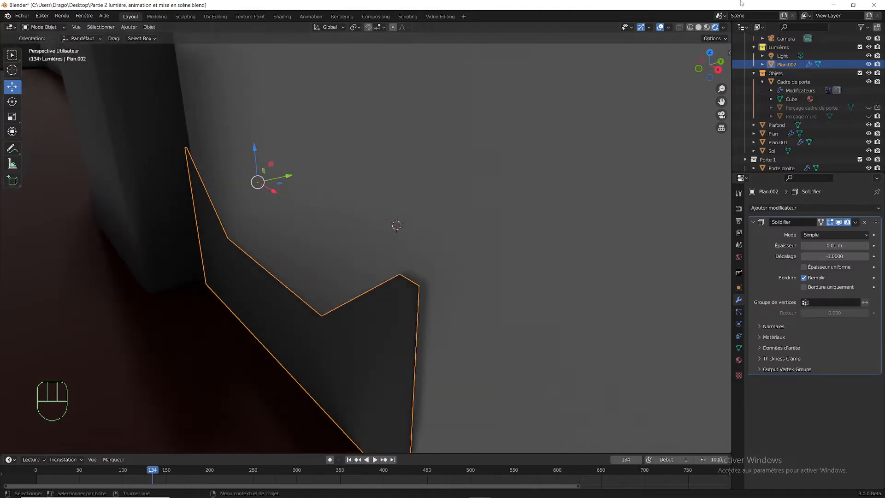
{"action": "left_click", "coordinate": [723, 28]}
{"action": "left_click", "coordinate": [723, 27]}
{"action": "left_click", "coordinate": [724, 39]}
{"action": "left_click", "coordinate": [723, 40]}
{"action": "left_click", "coordinate": [340, 346]}
{"action": "left_click", "coordinate": [346, 345]}
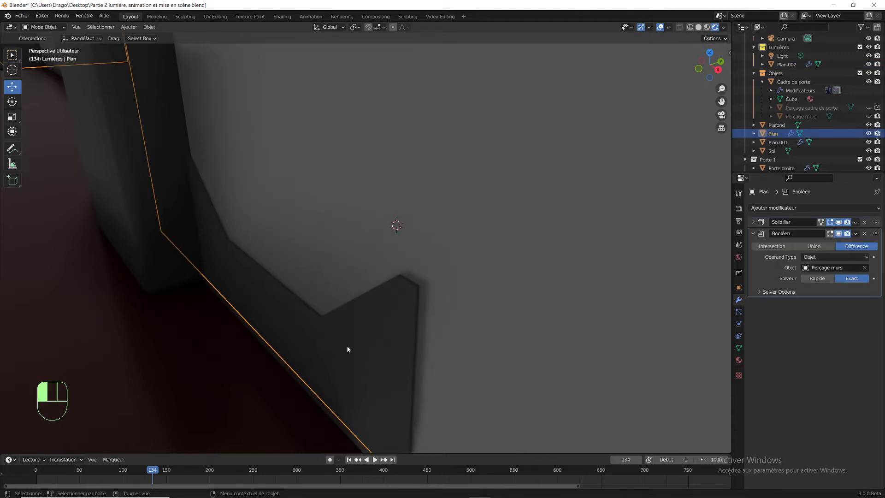
{"action": "middle_click_drag", "start_coordinate": [579, 223], "coordinate": [584, 214]}
{"action": "left_click", "coordinate": [725, 38]}
{"action": "left_click", "coordinate": [725, 39]}
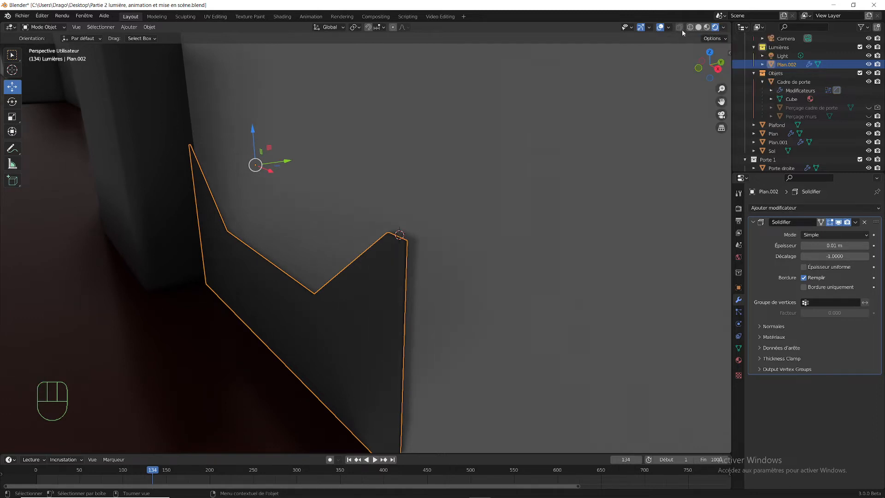
Step: Switch the viewport shading from rendered to Solid and view the wall element's thickness from the side
{"action": "left_click", "coordinate": [706, 27]}
{"action": "left_click", "coordinate": [723, 28]}
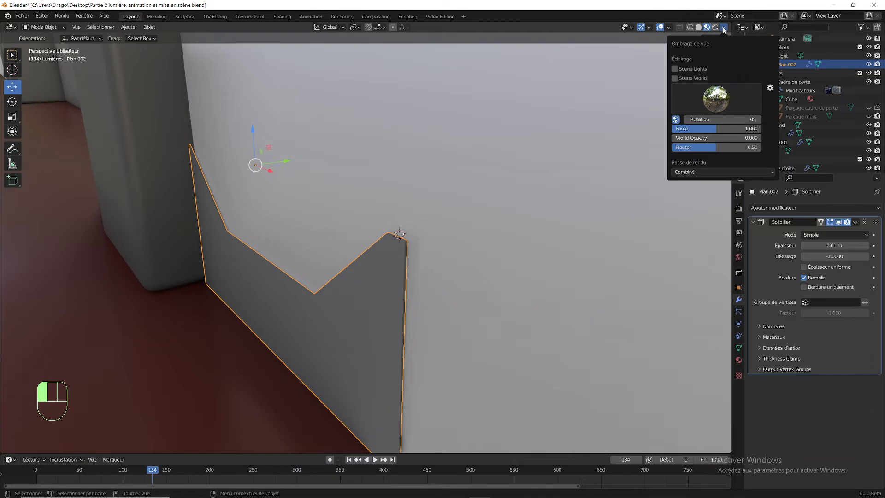
{"action": "left_click", "coordinate": [698, 27]}
{"action": "left_click", "coordinate": [723, 28]}
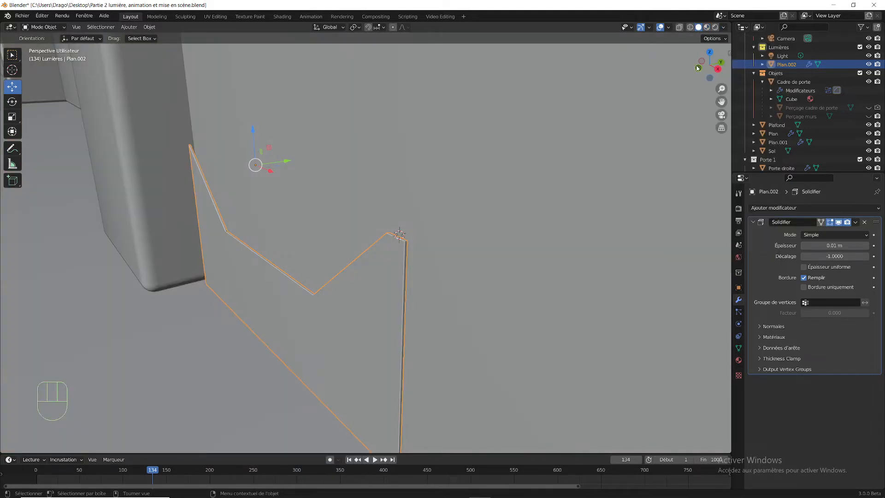
{"action": "mouse_move", "coordinate": [440, 263]}
{"action": "middle_mouse_down"}
{"action": "mouse_move", "coordinate": [379, 273]}
{"action": "mouse_move", "coordinate": [394, 222]}
{"action": "middle_mouse_up"}
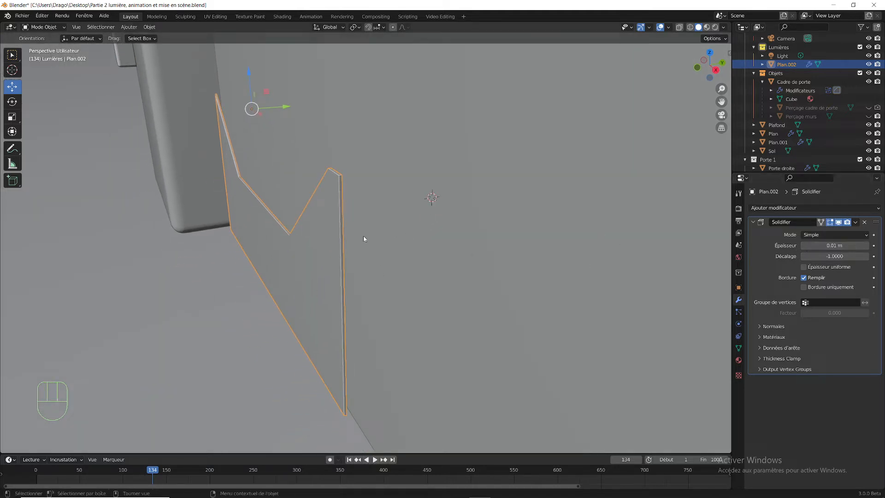
Step: Set the Solidify modifier's thickness to 0.05 m
{"action": "left_click", "coordinate": [866, 245]}
{"action": "left_click", "coordinate": [866, 245]}
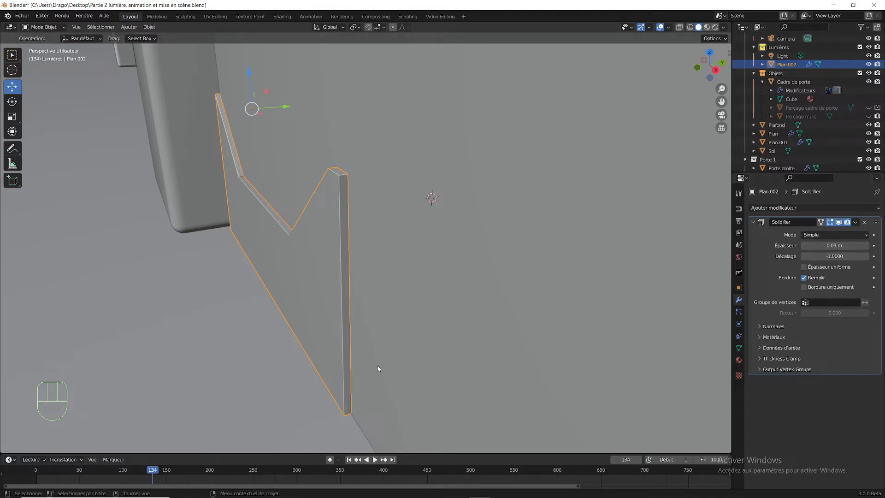
{"action": "middle_click_drag", "start_coordinate": [330, 193], "coordinate": [320, 217]}
{"action": "left_click", "coordinate": [841, 247]}
{"action": "type", "text": "0."}
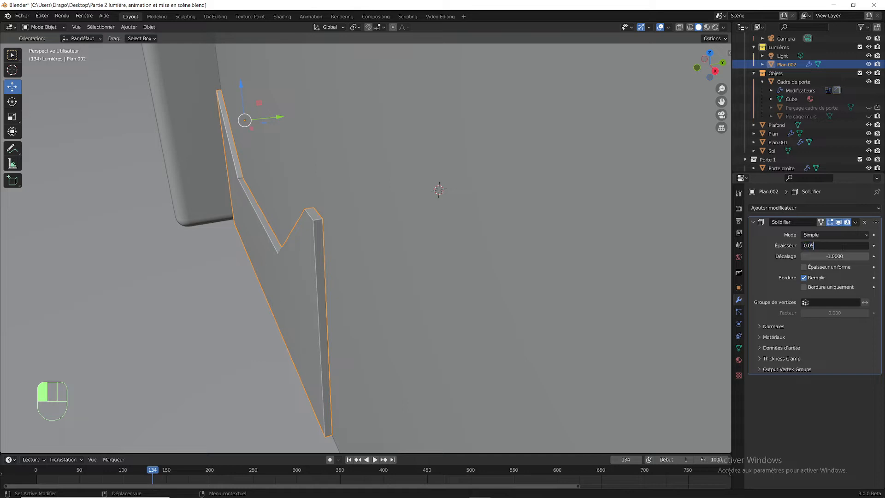
{"action": "key", "text": "Return"}
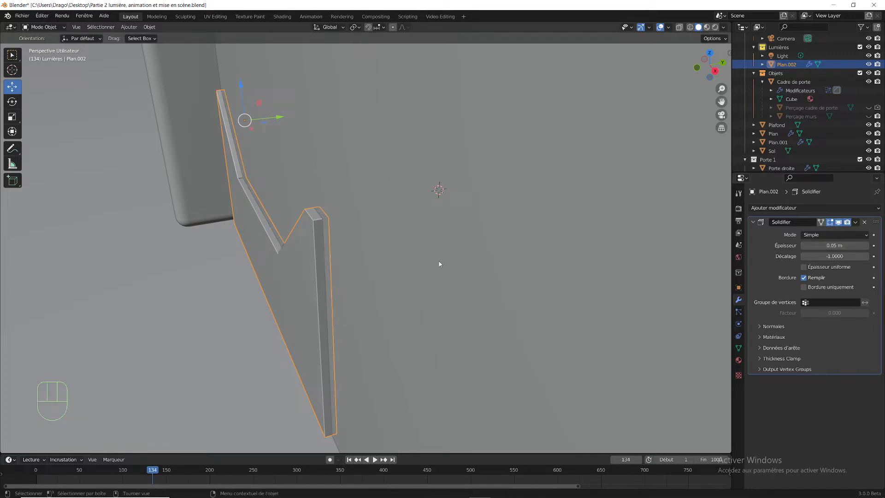
Step: Move the wall element out from the wall by about 0.0024 m along negative Y
{"action": "key", "text": "g"}
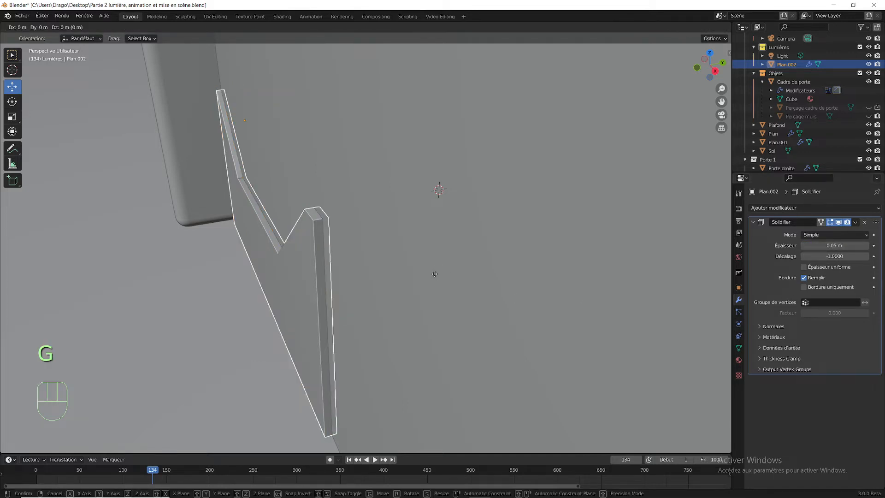
{"action": "key", "text": "y"}
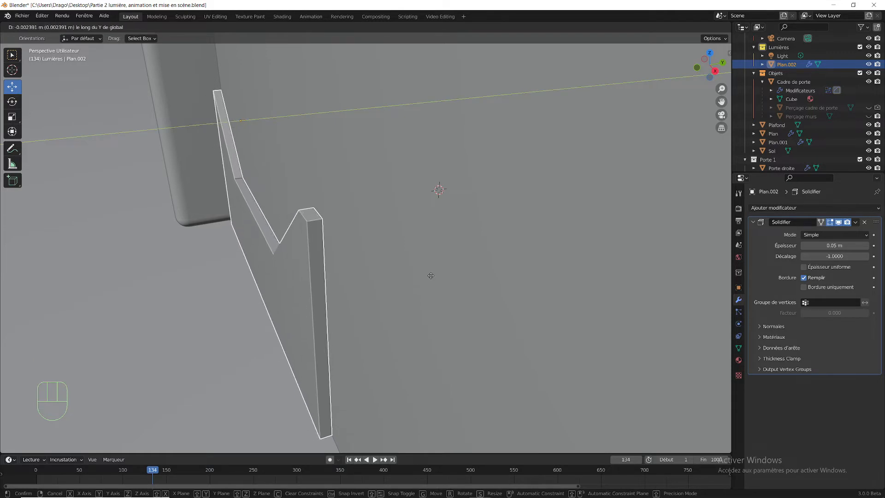
{"action": "left_click", "coordinate": [431, 275]}
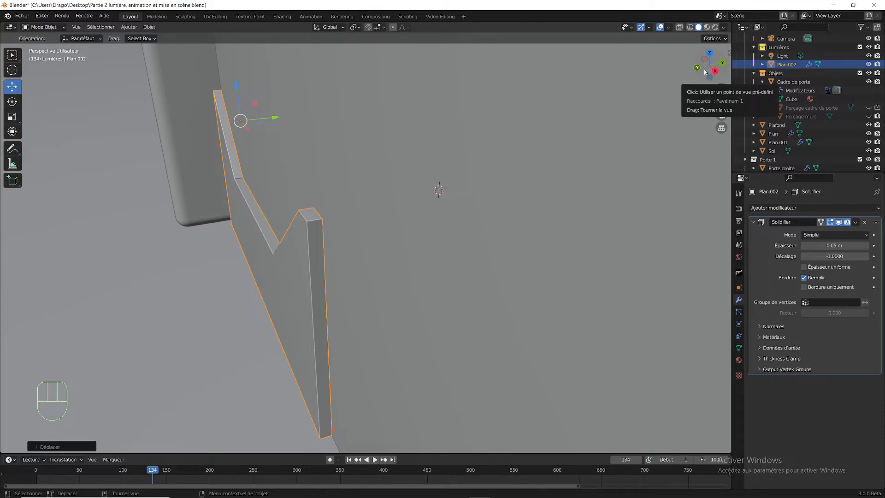
Step: Collapse the Solidify settings and add a Bevel modifier to the wall element
{"action": "middle_click_drag", "start_coordinate": [410, 200], "coordinate": [421, 195]}
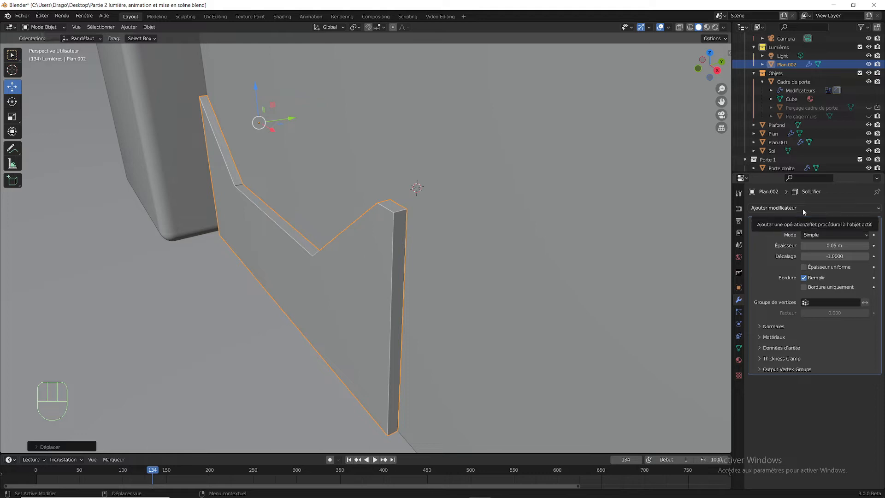
{"action": "left_click", "coordinate": [754, 222]}
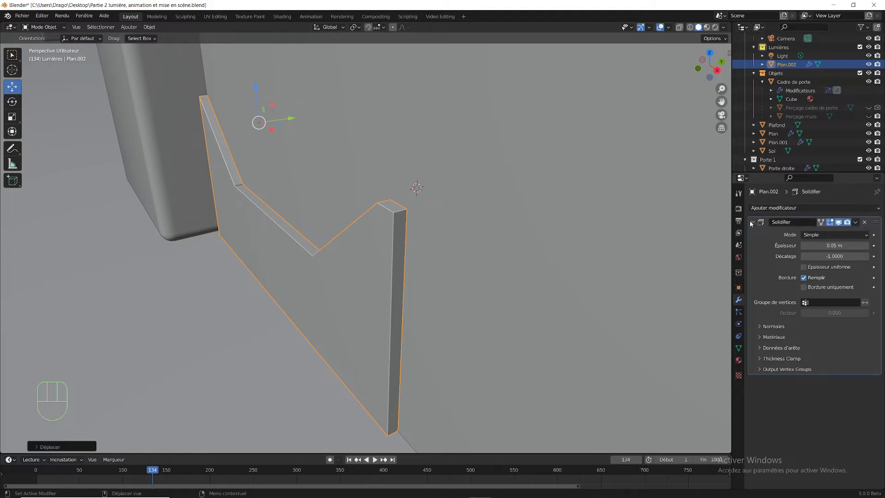
{"action": "left_click", "coordinate": [774, 209]}
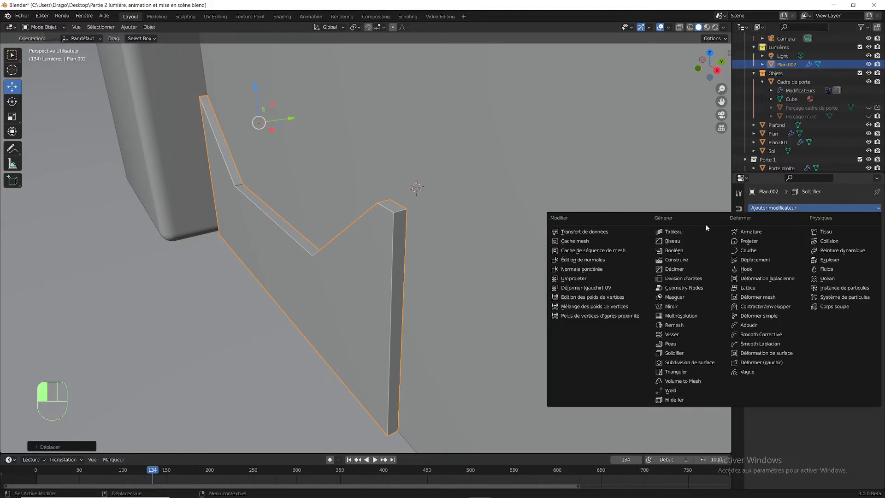
{"action": "left_click", "coordinate": [673, 242]}
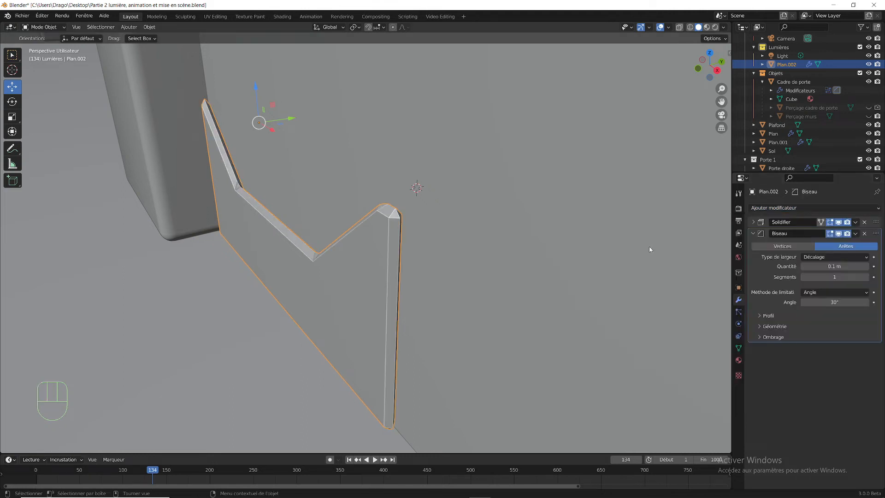
Step: Set the Bevel modifier's amount to 0.01 m
{"action": "left_click", "coordinate": [815, 266]}
{"action": "left_click", "coordinate": [816, 266]}
{"action": "type", "text": "/"}
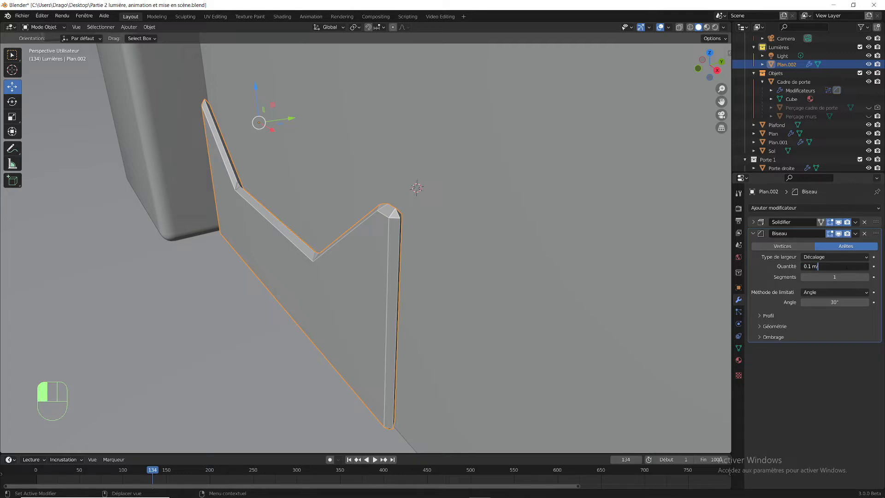
{"action": "type", "text": "2"}
{"action": "key", "text": "Return"}
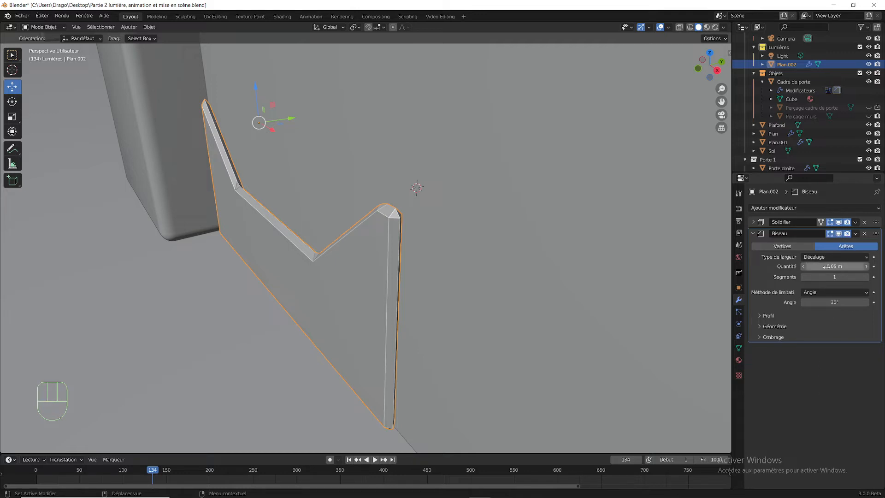
{"action": "left_click", "coordinate": [832, 266]}
{"action": "left_click", "coordinate": [832, 266]}
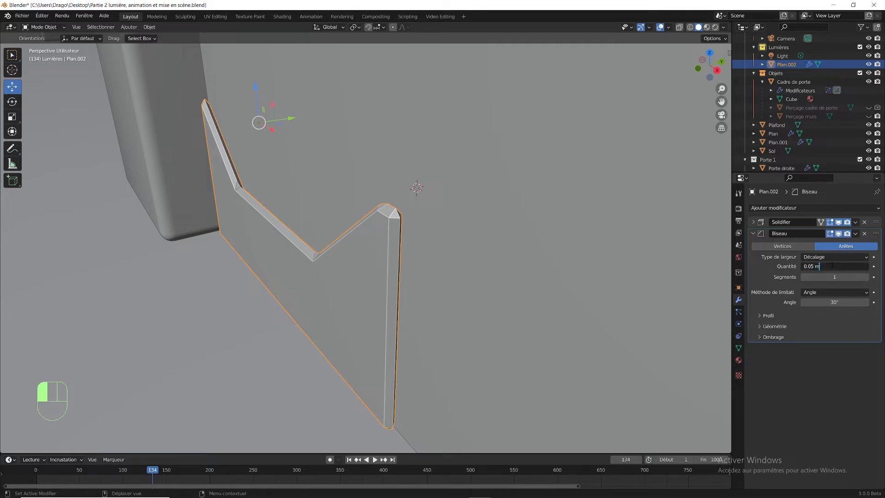
{"action": "type", "text": "/5"}
{"action": "key", "text": "Return"}
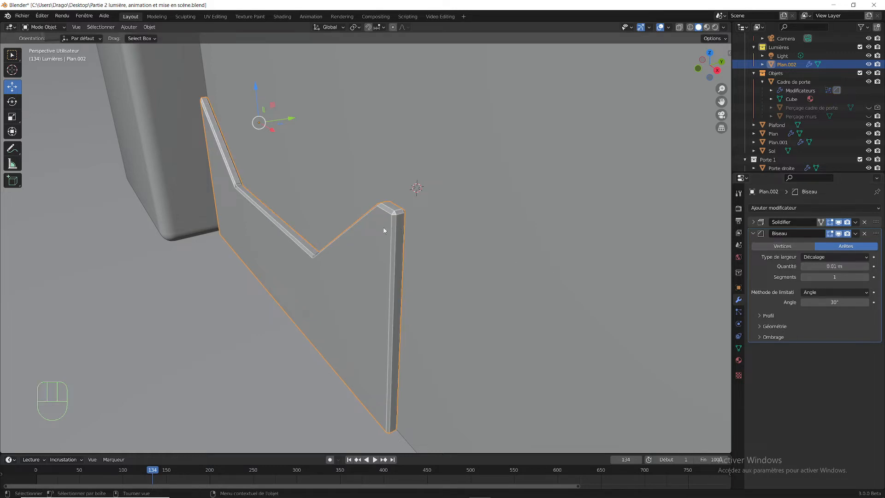
{"action": "mouse_move", "coordinate": [375, 243]}
{"action": "middle_mouse_down"}
{"action": "mouse_move", "coordinate": [446, 236]}
{"action": "mouse_move", "coordinate": [372, 252]}
{"action": "middle_mouse_up"}
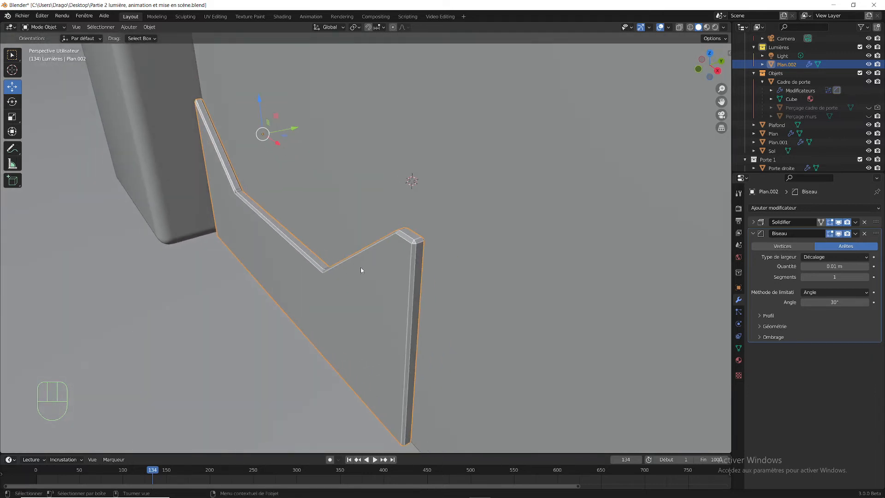
Step: Expand the Solidify modifier's settings and double its thickness to 0.1 m
{"action": "left_click", "coordinate": [754, 222]}
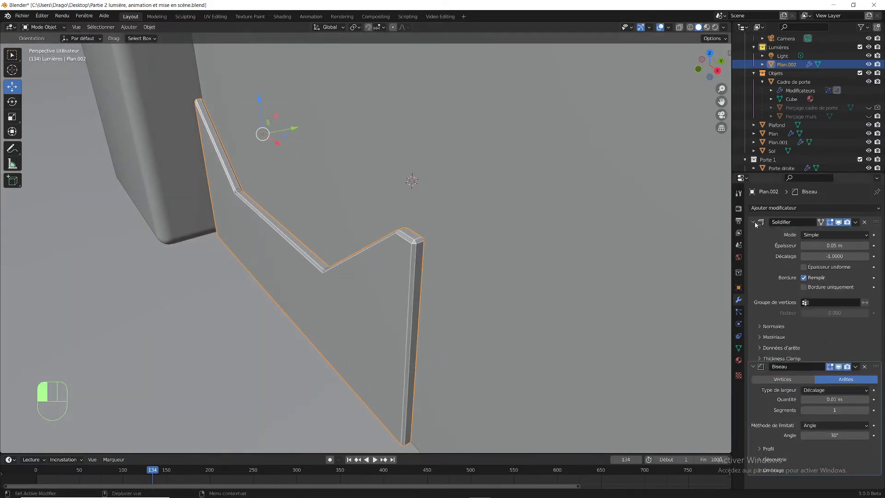
{"action": "double_click", "coordinate": [853, 247]}
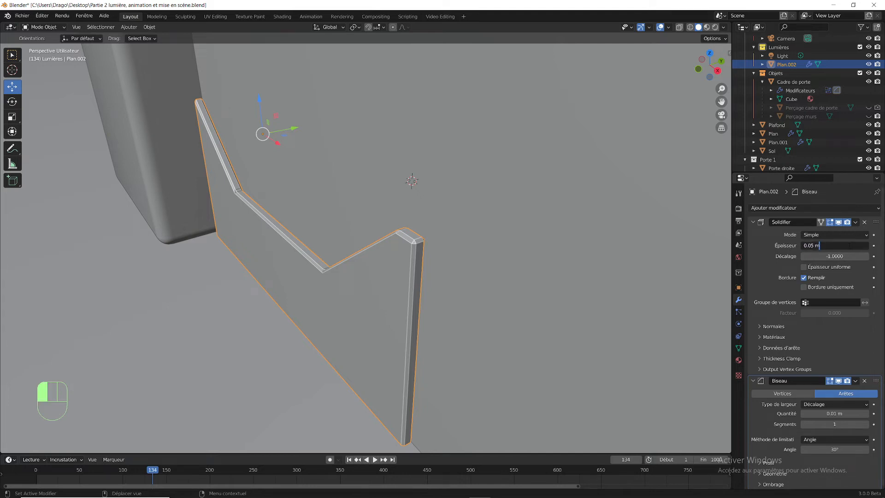
{"action": "type", "text": "*2"}
{"action": "key", "text": "Return"}
Step: Move the wall element slightly out from the wall along negative Y and apply its scale
{"action": "left_click_drag", "start_coordinate": [299, 130], "coordinate": [283, 130]}
{"action": "middle_click_drag", "start_coordinate": [252, 220], "coordinate": [308, 214]}
{"action": "left_click", "coordinate": [445, 253]}
{"action": "left_click", "coordinate": [480, 266]}
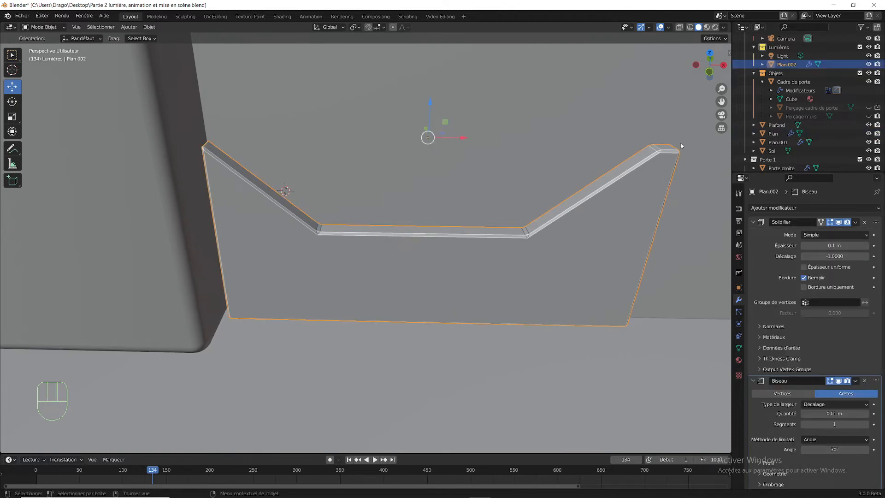
{"action": "key", "text": "ctrl+a"}
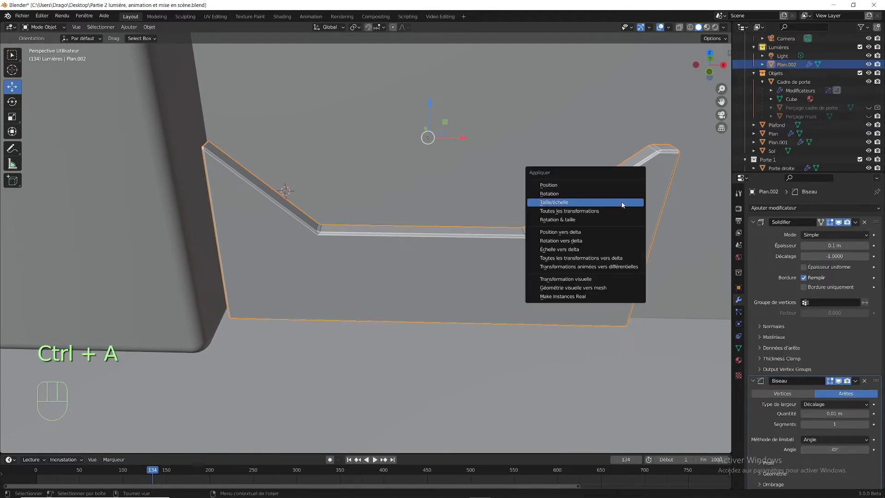
{"action": "left_click", "coordinate": [612, 203]}
Step: Move the wall element farther out along negative Y and set its Solidify thickness to 0.02 m
{"action": "middle_click_drag", "start_coordinate": [588, 220], "coordinate": [269, 167]}
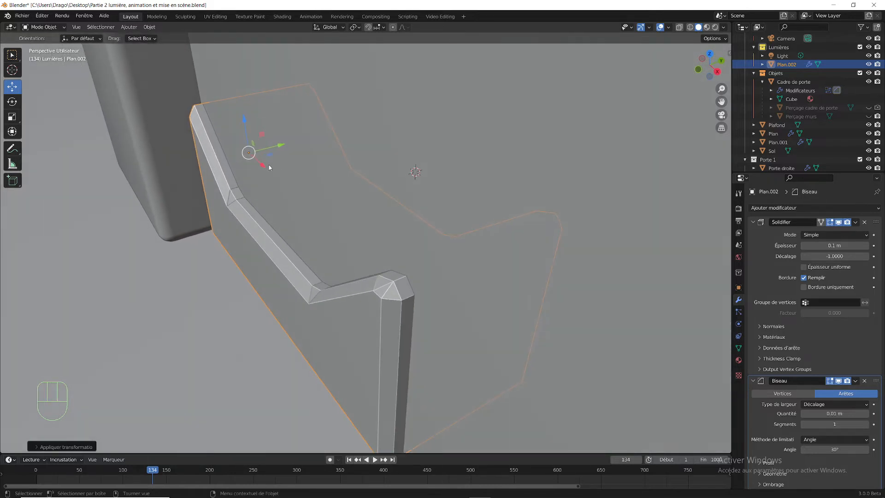
{"action": "left_click_drag", "start_coordinate": [281, 155], "coordinate": [224, 166]}
{"action": "left_click_drag", "start_coordinate": [828, 245], "coordinate": [818, 245]}
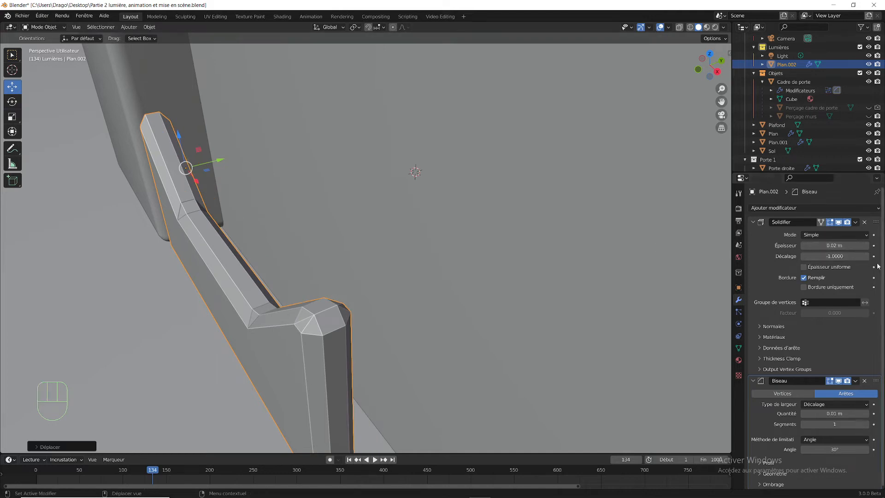
Step: Apply the wall element's scale again with the reduced thickness
{"action": "key", "text": "ctrl+a"}
{"action": "left_click", "coordinate": [235, 330]}
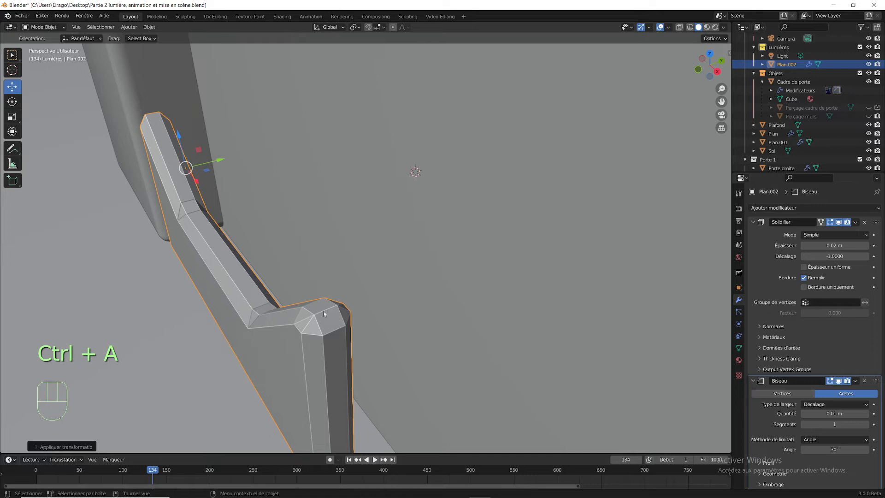
{"action": "scroll", "coordinate": [323, 311], "scroll_direction": "down", "scroll_amount": 1}
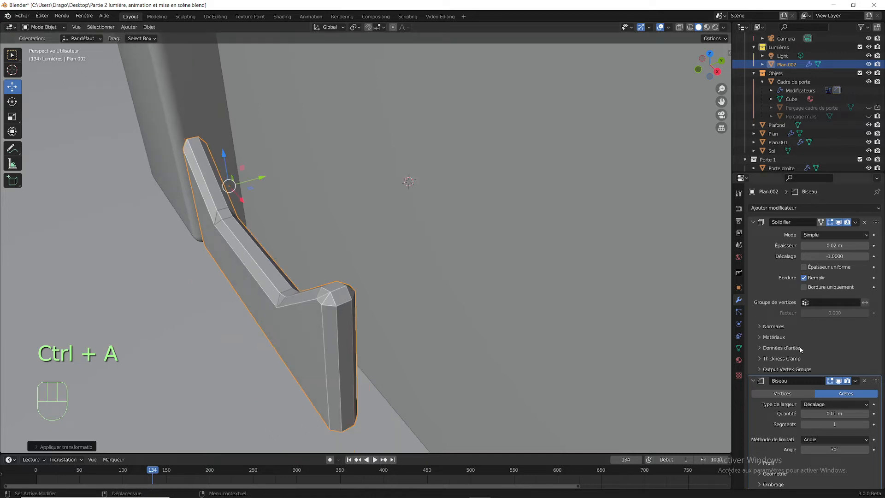
Step: Set the Bevel modifier's amount to 0.0025 m
{"action": "left_click", "coordinate": [822, 413]}
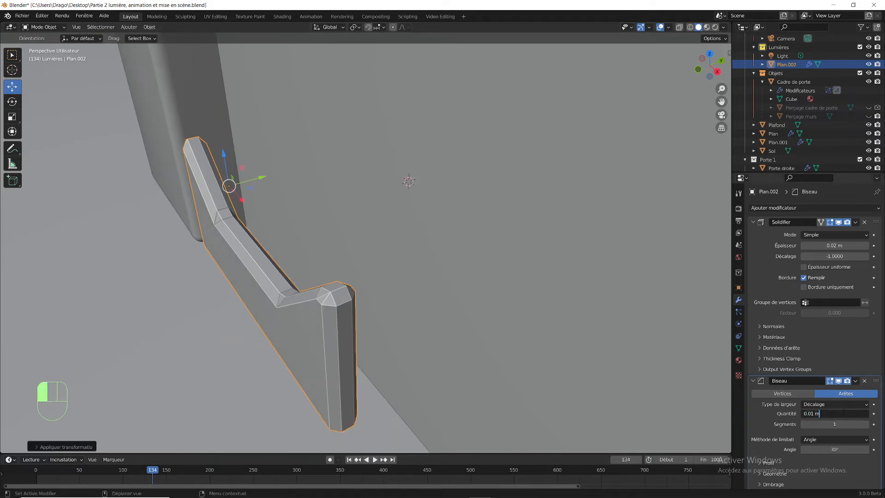
{"action": "key", "text": "Return"}
{"action": "left_click", "coordinate": [843, 411]}
{"action": "left_click", "coordinate": [843, 411]}
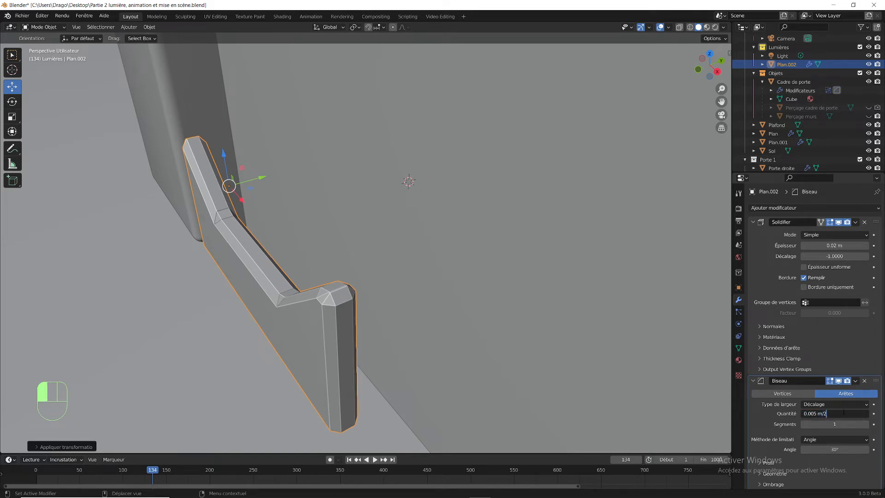
{"action": "key", "text": "Return"}
Step: Move the wall element back along positive Y so that it sits against the wall
{"action": "middle_click_drag", "start_coordinate": [396, 308], "coordinate": [333, 289]}
{"action": "left_click_drag", "start_coordinate": [248, 166], "coordinate": [292, 176]}
{"action": "middle_click_drag", "start_coordinate": [291, 176], "coordinate": [334, 243]}
Step: Examine the wall element's bevelled edges and its fit against the door frame and floor, from the front and in perspective
{"action": "scroll", "coordinate": [271, 234], "scroll_direction": "up", "scroll_amount": 5}
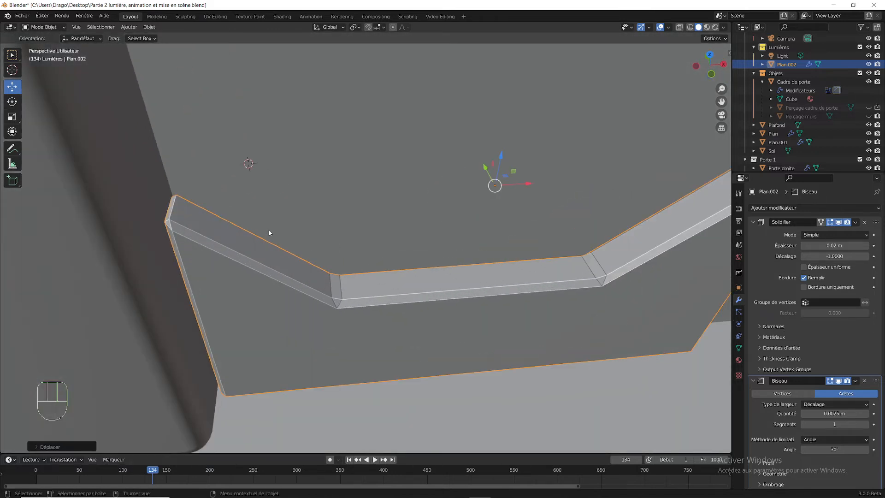
{"action": "key", "text": "KP_1"}
{"action": "scroll", "coordinate": [233, 231], "scroll_direction": "up", "scroll_amount": 1}
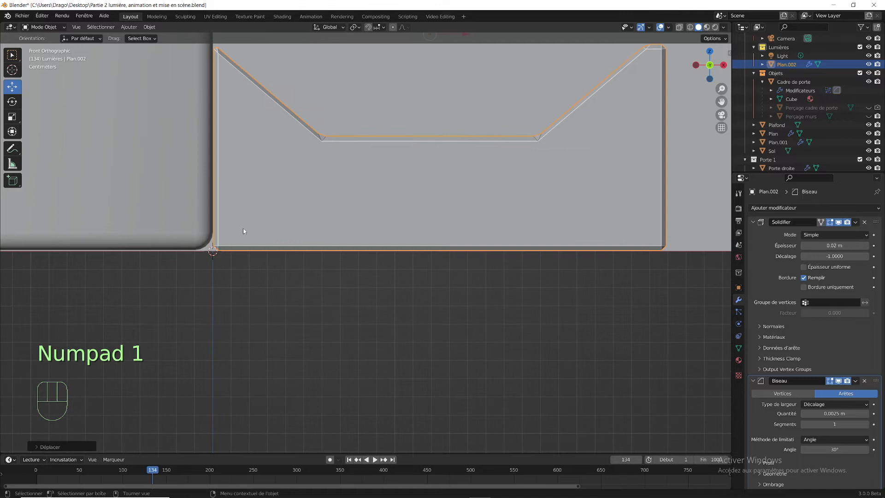
{"action": "scroll", "coordinate": [240, 229], "scroll_direction": "up", "scroll_amount": 2}
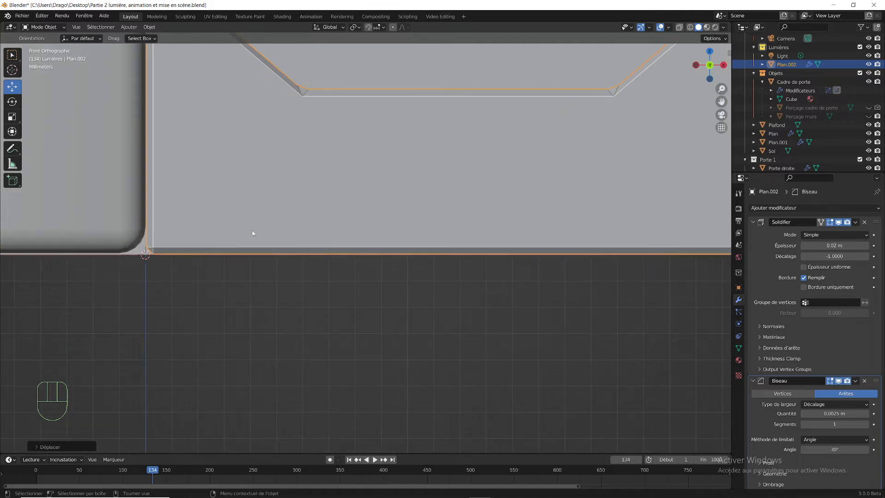
{"action": "scroll", "coordinate": [381, 196], "scroll_direction": "down", "scroll_amount": 3}
{"action": "middle_click_drag", "start_coordinate": [381, 195], "coordinate": [461, 212]}
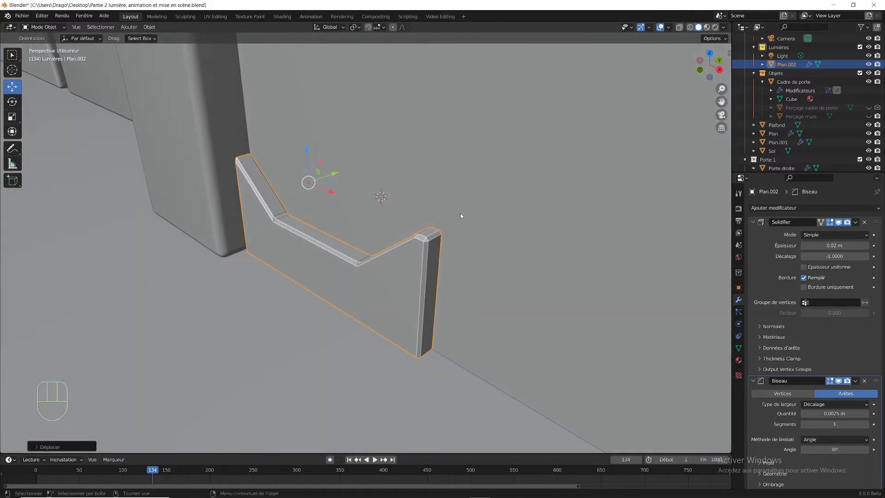
{"action": "scroll", "coordinate": [352, 259], "scroll_direction": "up", "scroll_amount": 2}
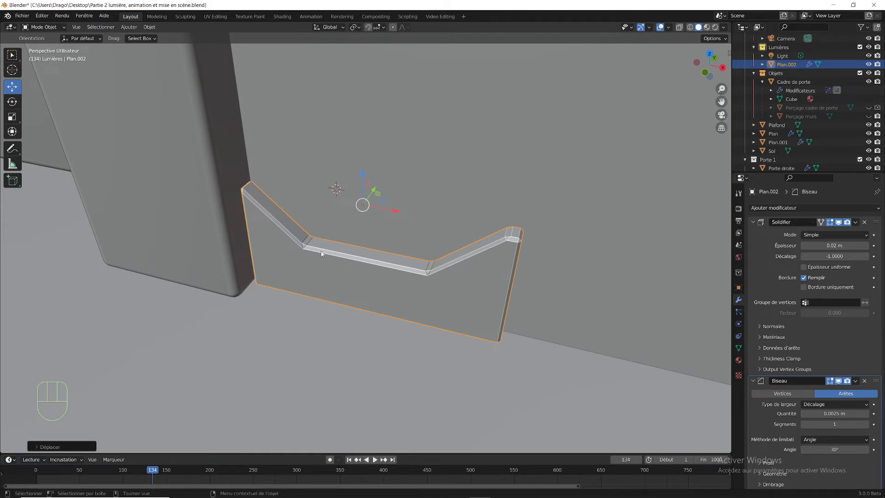
{"action": "middle_click_drag", "start_coordinate": [370, 234], "coordinate": [379, 227]}
{"action": "key", "text": "KP_1"}
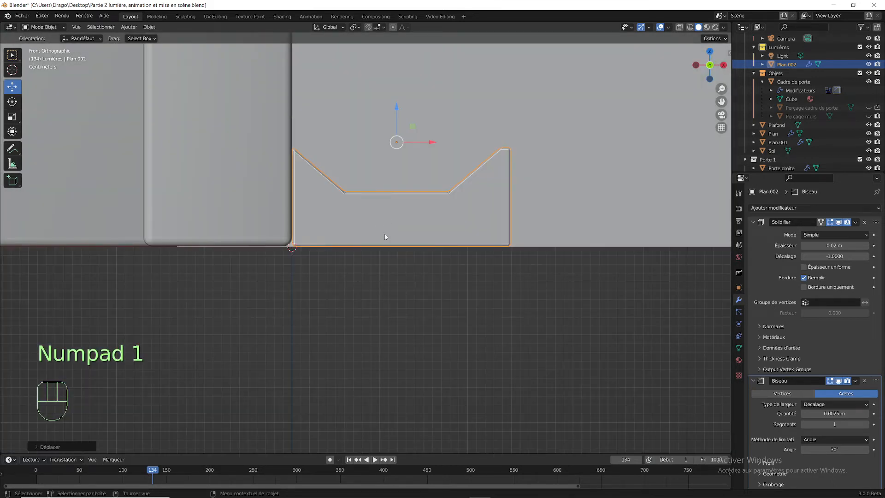
Step: Show the scene through the camera with rendered shading and reselect the wall element beside the door frame
{"action": "key", "text": "KP_0"}
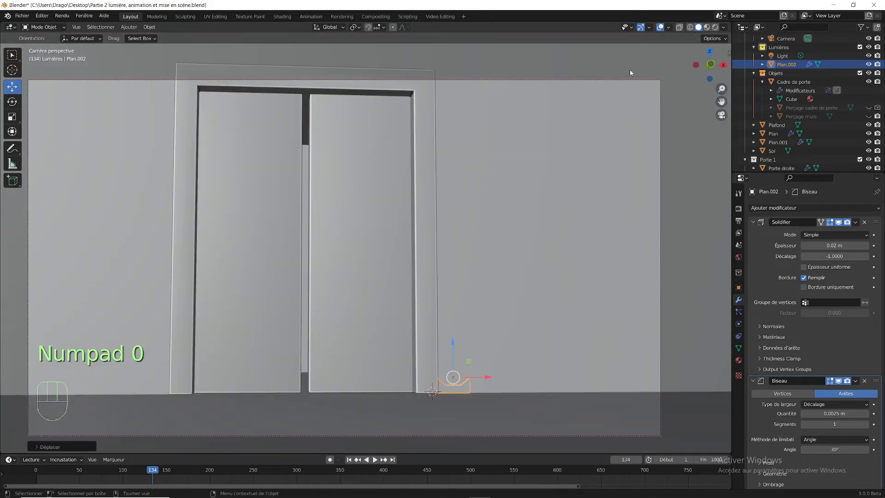
{"action": "left_click", "coordinate": [714, 28]}
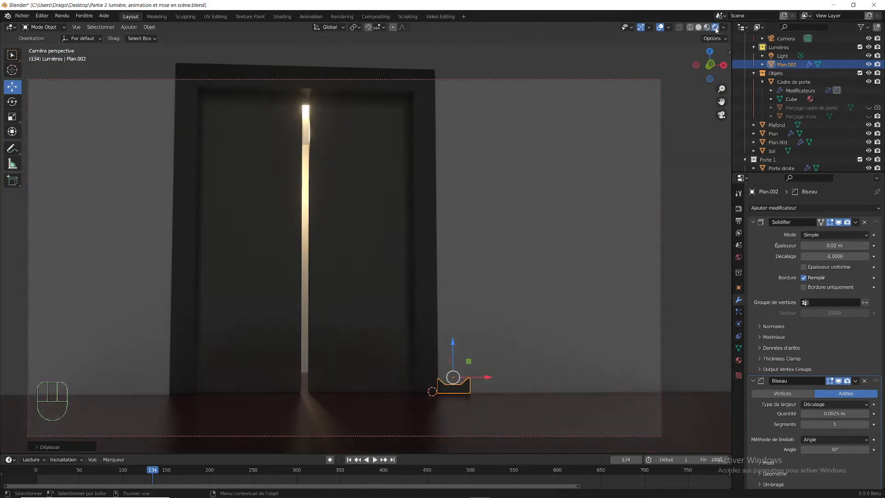
{"action": "left_click", "coordinate": [471, 326]}
{"action": "middle_click_drag", "start_coordinate": [508, 330], "coordinate": [364, 237], "text": "shift"}
{"action": "left_click", "coordinate": [369, 247]}
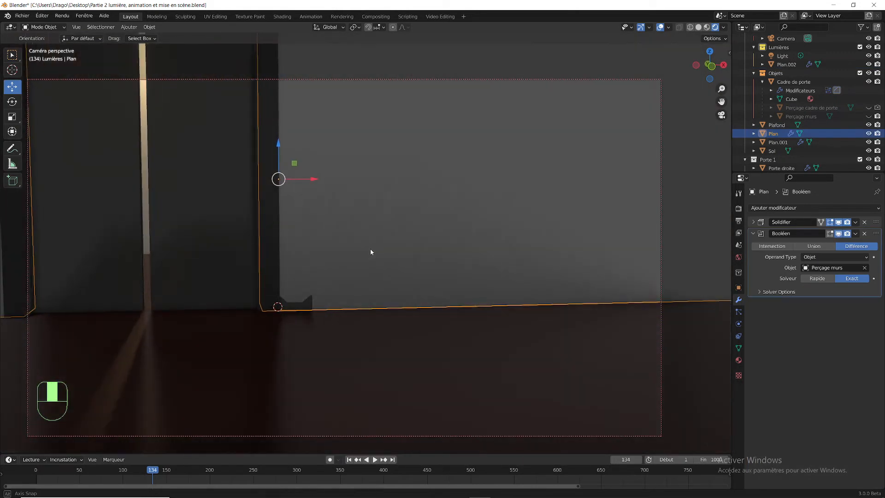
{"action": "left_click", "coordinate": [306, 307]}
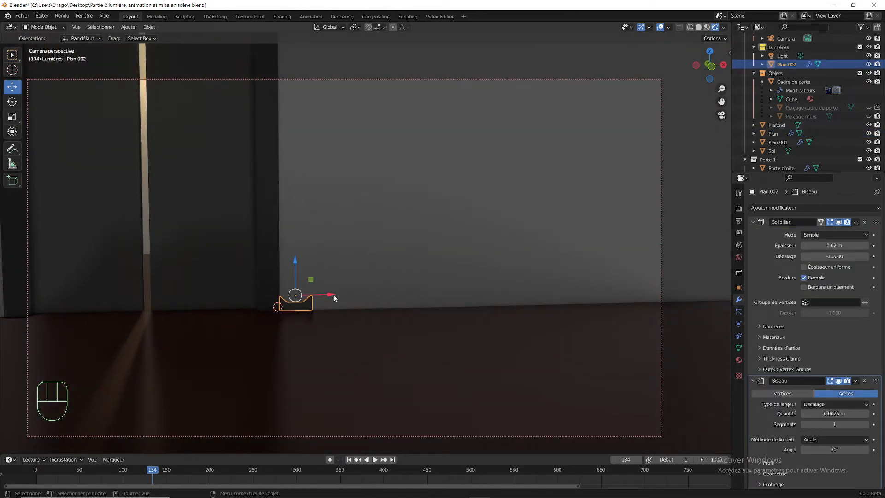
Step: Scale the wall element to about twice its size and reposition it along Z and X to rest on the floor beside the door frame
{"action": "key", "text": "s"}
{"action": "left_click", "coordinate": [332, 294]}
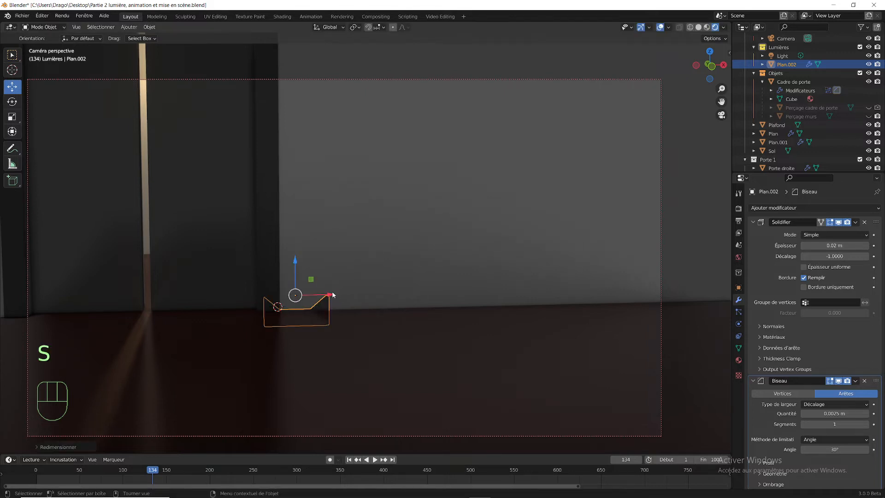
{"action": "left_click_drag", "start_coordinate": [296, 270], "coordinate": [296, 255]}
{"action": "left_click_drag", "start_coordinate": [321, 283], "coordinate": [341, 278]}
Step: Adjust the enlarged wall element's depth by moving it slightly along negative Y, out from the wall
{"action": "mouse_move", "coordinate": [383, 262]}
{"action": "middle_mouse_down"}
{"action": "mouse_move", "coordinate": [346, 309]}
{"action": "mouse_move", "coordinate": [368, 198]}
{"action": "mouse_move", "coordinate": [374, 275]}
{"action": "middle_mouse_up"}
{"action": "scroll", "coordinate": [347, 309], "scroll_direction": "up", "scroll_amount": 6}
{"action": "scroll", "coordinate": [374, 278], "scroll_direction": "up", "scroll_amount": 4}
{"action": "left_click_drag", "start_coordinate": [313, 121], "coordinate": [298, 125]}
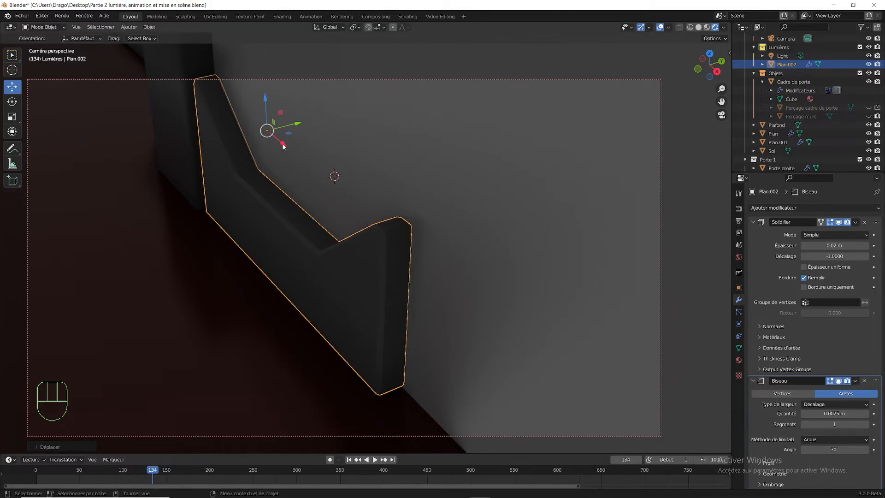
Step: Set the roughness of the wall element's "Elements de murs" material to about 0.151 and save the file
{"action": "key", "text": "KP_1"}
{"action": "scroll", "coordinate": [304, 201], "scroll_direction": "down", "scroll_amount": 8}
{"action": "middle_click_drag", "start_coordinate": [350, 189], "coordinate": [355, 208]}
{"action": "left_click", "coordinate": [349, 259]}
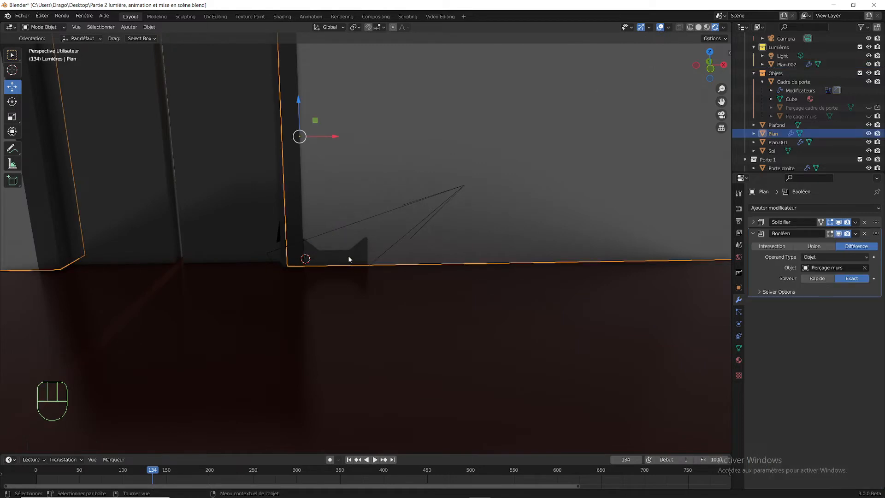
{"action": "left_click", "coordinate": [349, 259]}
{"action": "left_click", "coordinate": [414, 237]}
{"action": "left_click", "coordinate": [359, 251]}
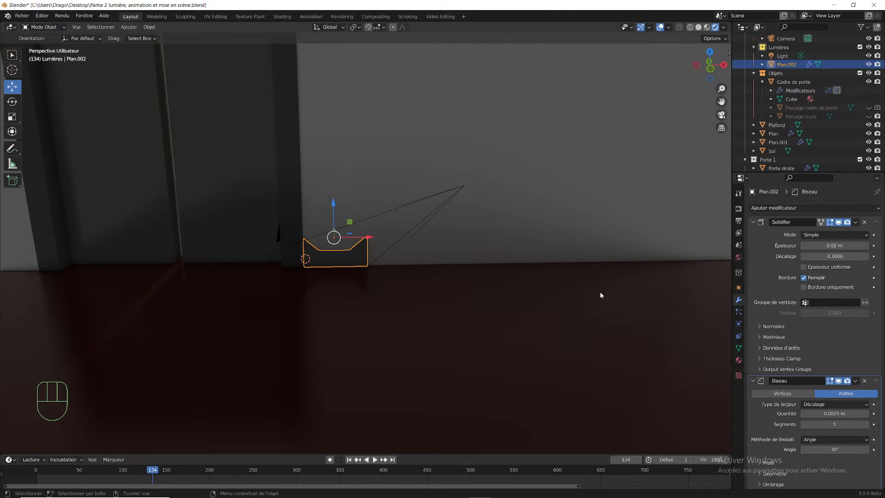
{"action": "left_click", "coordinate": [738, 360]}
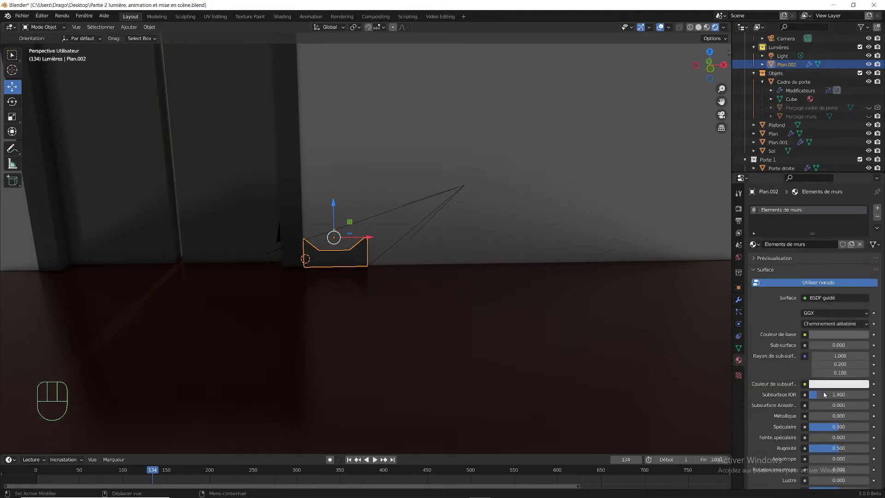
{"action": "left_click_drag", "start_coordinate": [839, 448], "coordinate": [819, 448]}
{"action": "left_click", "coordinate": [459, 262]}
{"action": "left_click", "coordinate": [352, 257]}
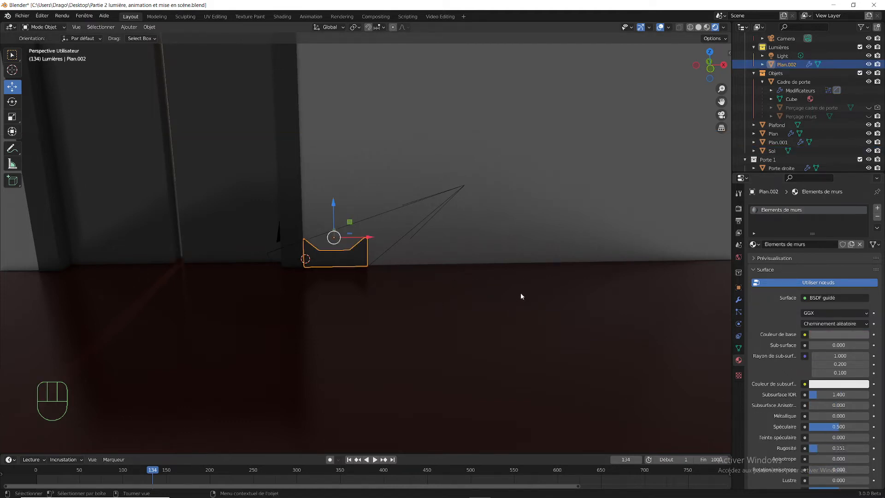
{"action": "key", "text": "ctrl+s"}
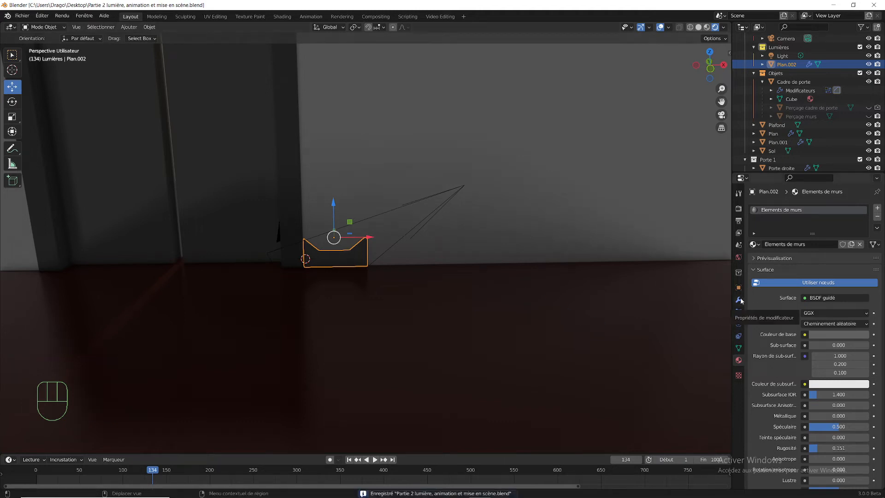
Step: Collapse the Solidify and Bevel settings and add an Array modifier to the wall element
{"action": "left_click", "coordinate": [738, 301]}
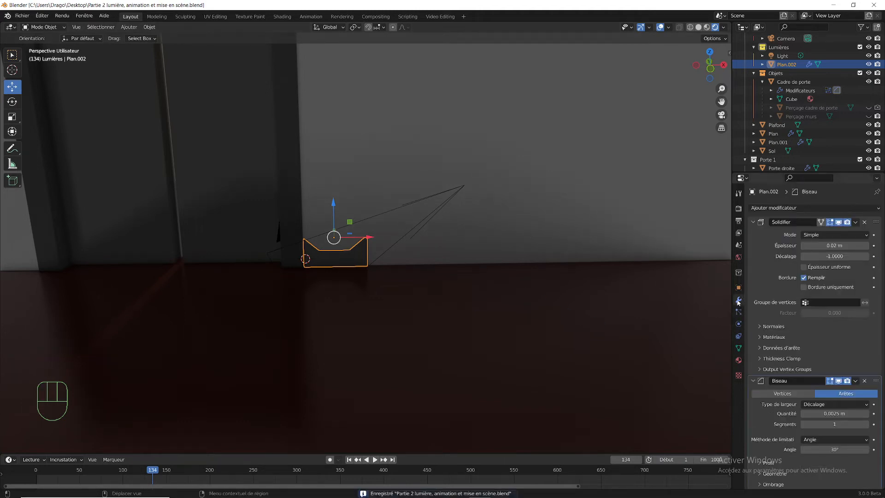
{"action": "left_click", "coordinate": [752, 222]}
{"action": "left_click", "coordinate": [753, 233]}
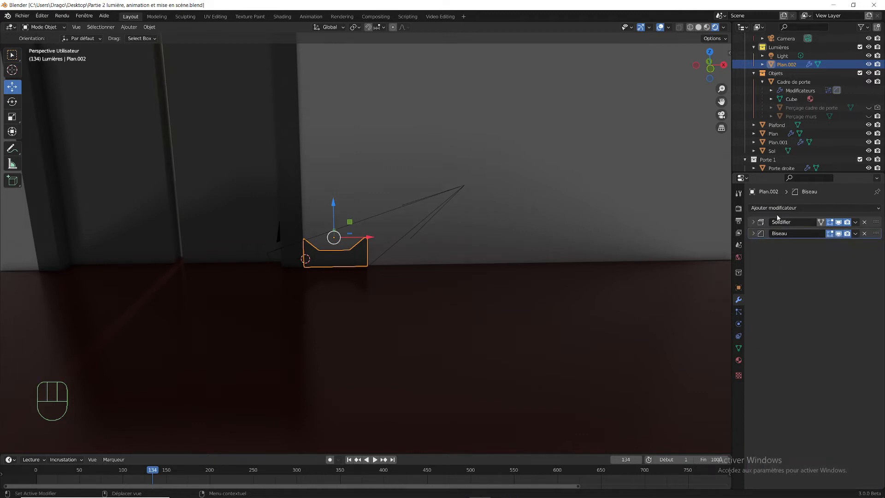
{"action": "left_click", "coordinate": [763, 208]}
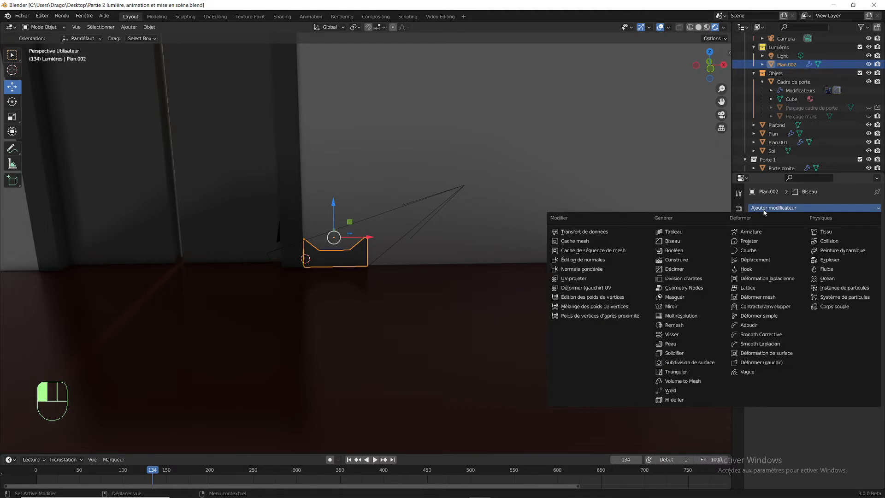
{"action": "left_click", "coordinate": [673, 231]}
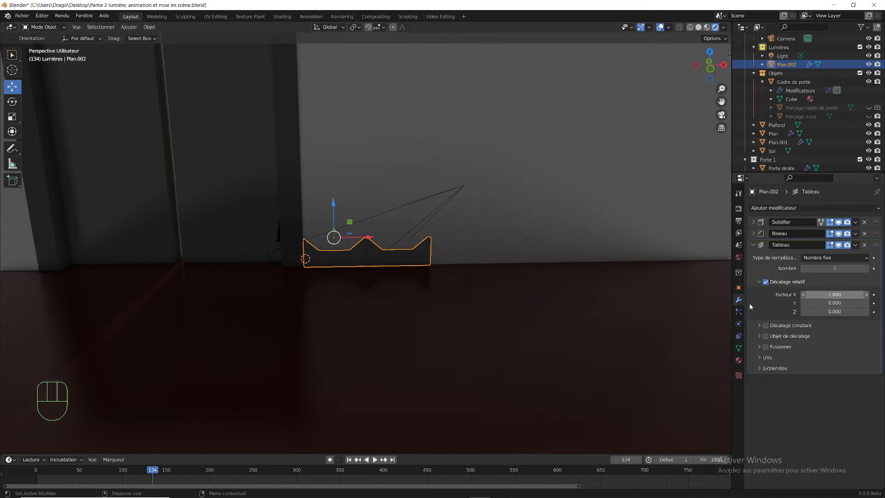
Step: Try a relative offset X factor of 0.6 on the Array modifier, and undo it
{"action": "scroll", "coordinate": [526, 262], "scroll_direction": "up", "scroll_amount": 9}
{"action": "mouse_move", "coordinate": [532, 267]}
{"action": "middle_mouse_down"}
{"action": "mouse_move", "coordinate": [537, 286]}
{"action": "mouse_move", "coordinate": [542, 273]}
{"action": "mouse_move", "coordinate": [570, 265]}
{"action": "mouse_move", "coordinate": [530, 274]}
{"action": "middle_mouse_up"}
{"action": "scroll", "coordinate": [482, 250], "scroll_direction": "up", "scroll_amount": 8}
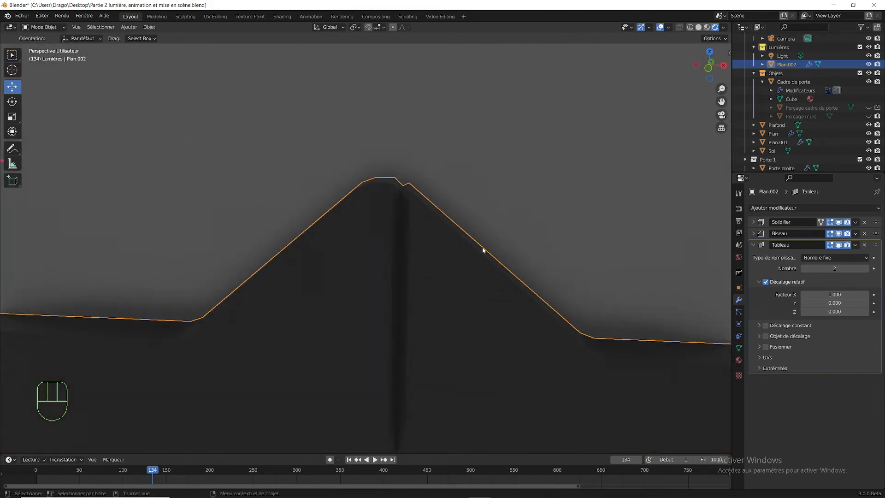
{"action": "scroll", "coordinate": [409, 195], "scroll_direction": "down", "scroll_amount": 8}
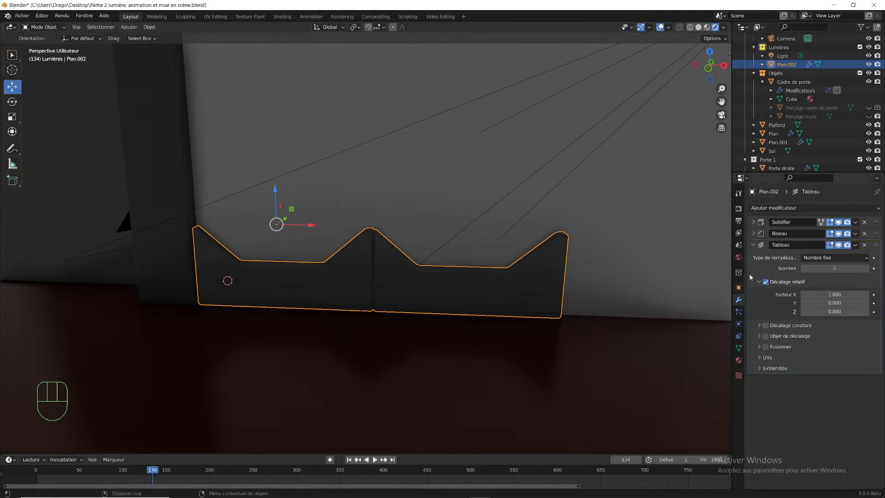
{"action": "left_click_drag", "start_coordinate": [832, 294], "coordinate": [791, 294]}
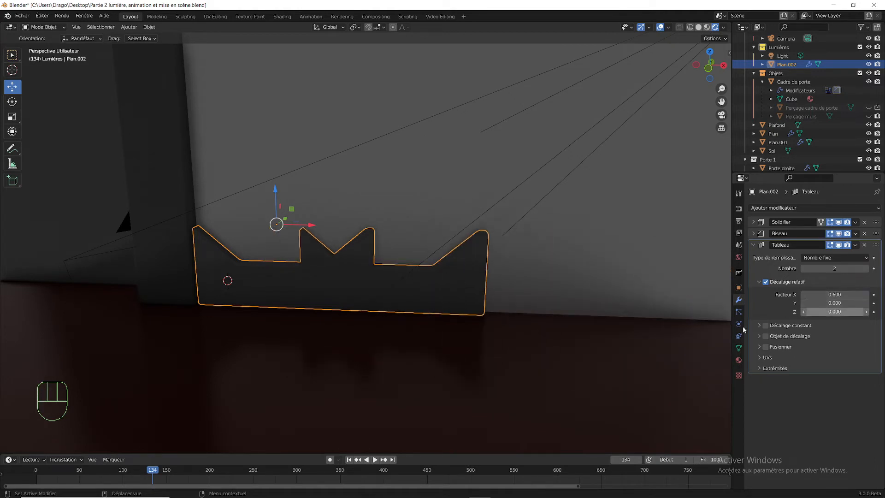
{"action": "key", "text": "ctrl+z"}
{"action": "key", "text": "ctrl+z"}
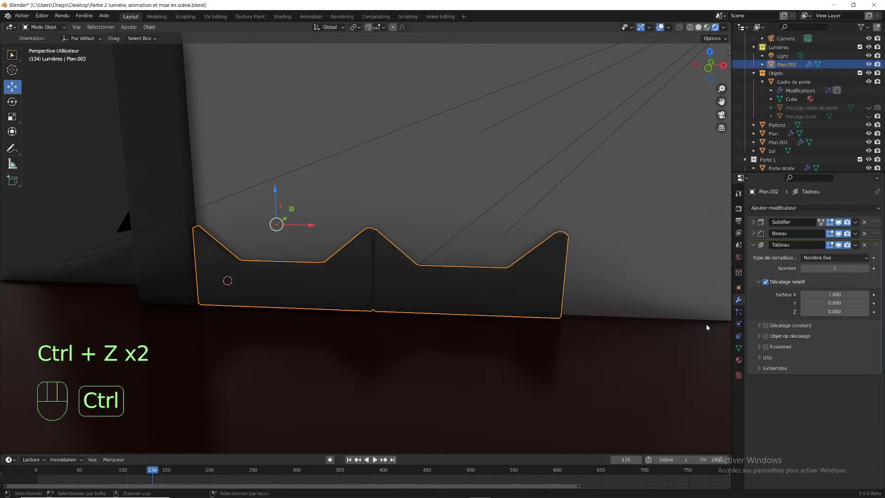
Step: Set the Array modifier's count to 8 so the wall elements run along the wall to its outer end
{"action": "left_click", "coordinate": [633, 316]}
{"action": "left_click", "coordinate": [540, 296]}
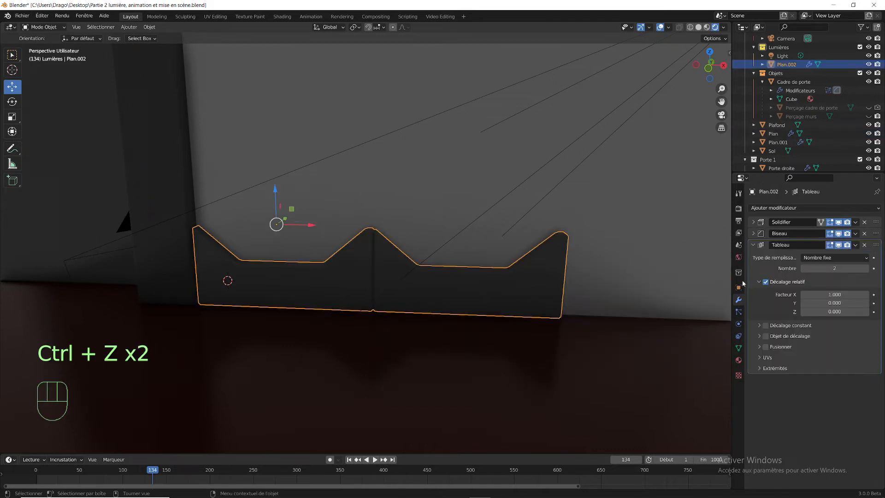
{"action": "scroll", "coordinate": [585, 294], "scroll_direction": "down", "scroll_amount": 3}
{"action": "key", "text": "KP_1"}
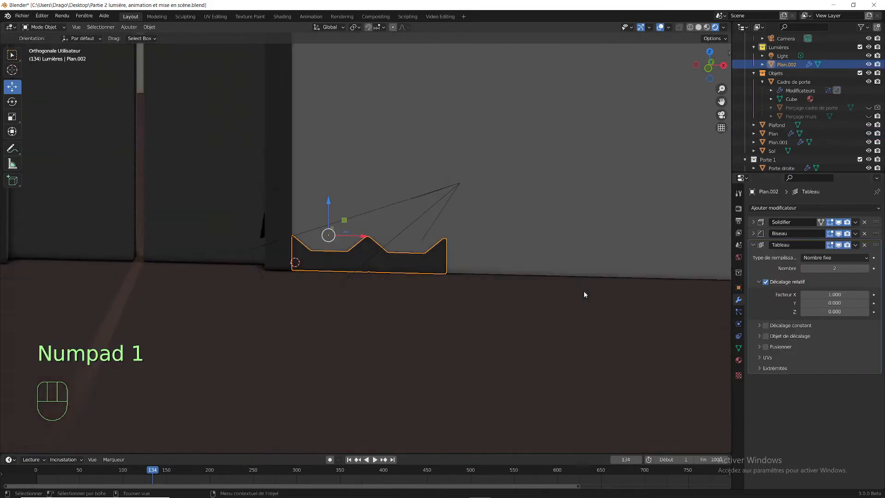
{"action": "middle_click_drag", "start_coordinate": [509, 271], "coordinate": [509, 281]}
{"action": "left_click_drag", "start_coordinate": [860, 269], "coordinate": [802, 283]}
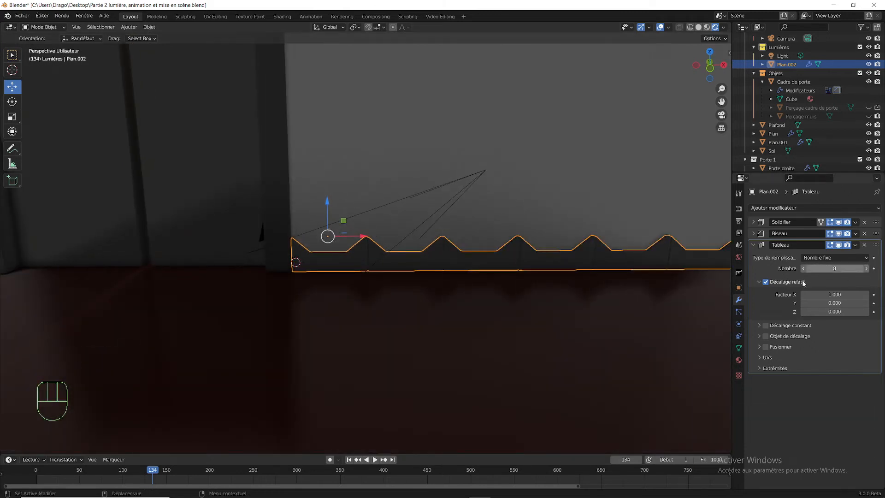
{"action": "scroll", "coordinate": [559, 293], "scroll_direction": "down", "scroll_amount": 4}
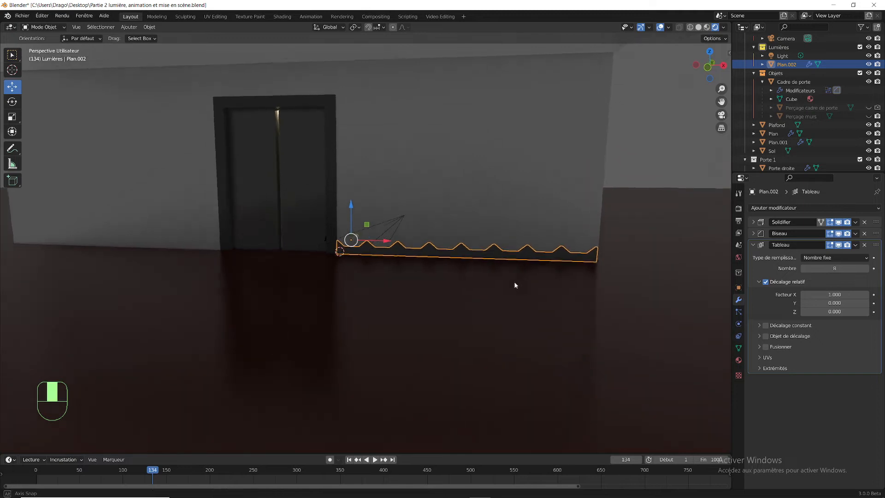
Step: Examine the repeated elements along the base of the wall, close up and from a distance beside the lift door
{"action": "left_click", "coordinate": [642, 167]}
{"action": "middle_click_drag", "start_coordinate": [591, 199], "coordinate": [567, 219]}
{"action": "scroll", "coordinate": [524, 227], "scroll_direction": "up", "scroll_amount": 5}
{"action": "scroll", "coordinate": [525, 225], "scroll_direction": "up", "scroll_amount": 3}
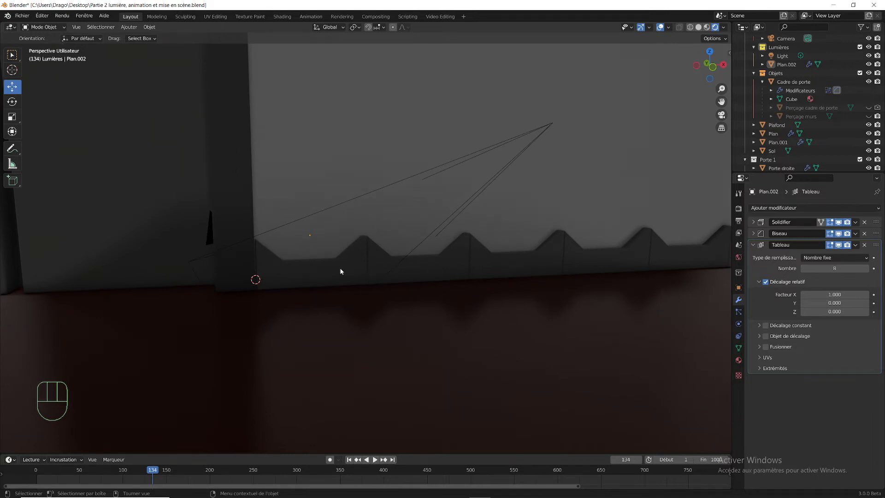
{"action": "scroll", "coordinate": [340, 271], "scroll_direction": "down", "scroll_amount": 6}
{"action": "middle_click_drag", "start_coordinate": [359, 251], "coordinate": [538, 272]}
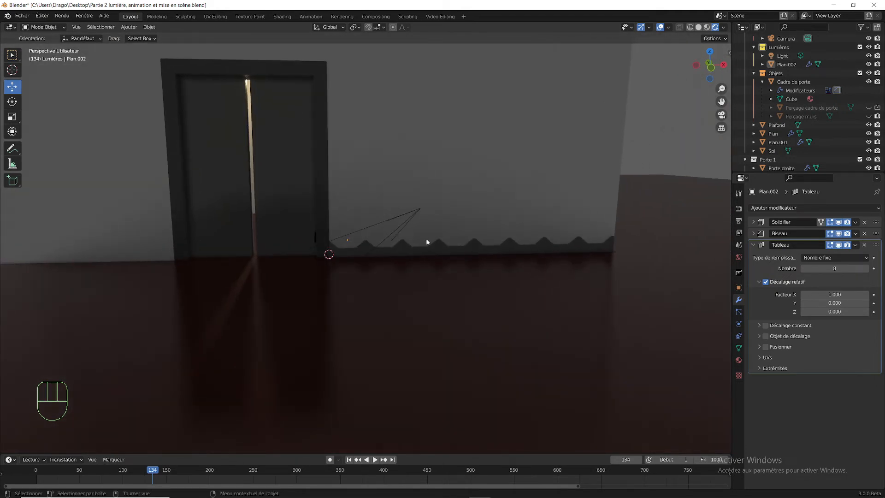
{"action": "scroll", "coordinate": [426, 238], "scroll_direction": "down", "scroll_amount": 2}
{"action": "middle_click_drag", "start_coordinate": [432, 235], "coordinate": [484, 267], "text": "shift"}
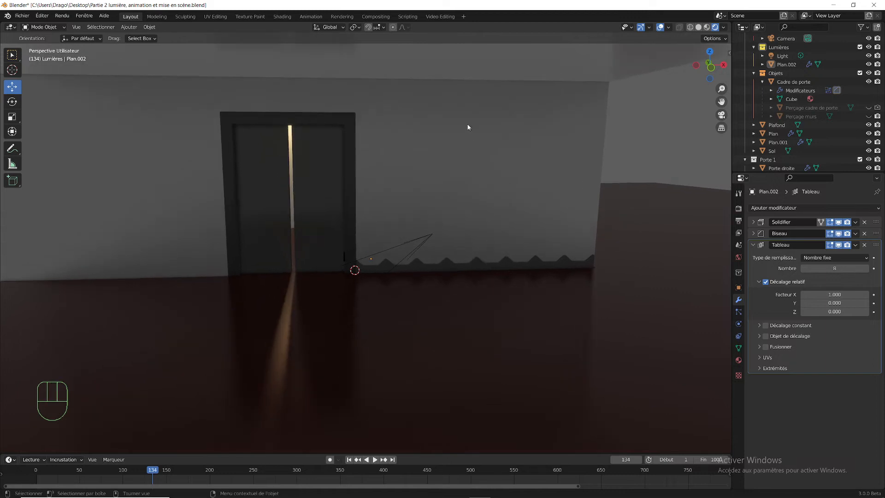
{"action": "left_click", "coordinate": [485, 101]}
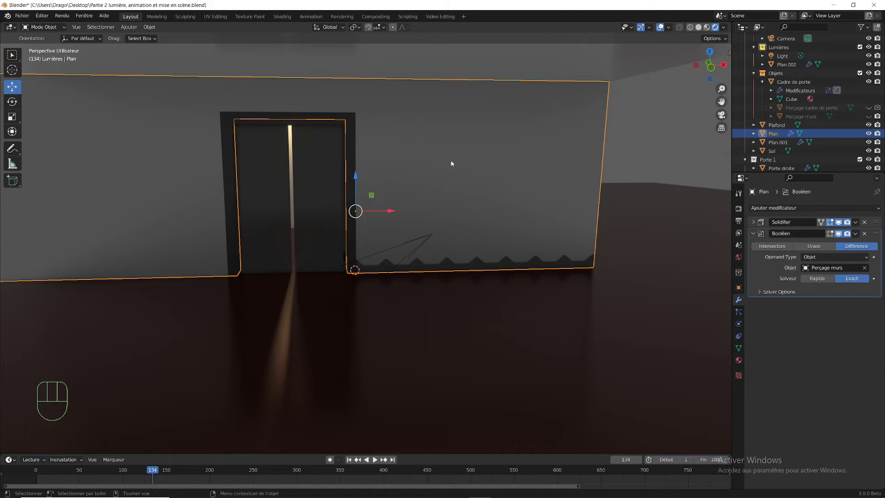
Step: Collapse the first Array modifier on the wall element and add a second Array modifier
{"action": "left_click", "coordinate": [476, 270]}
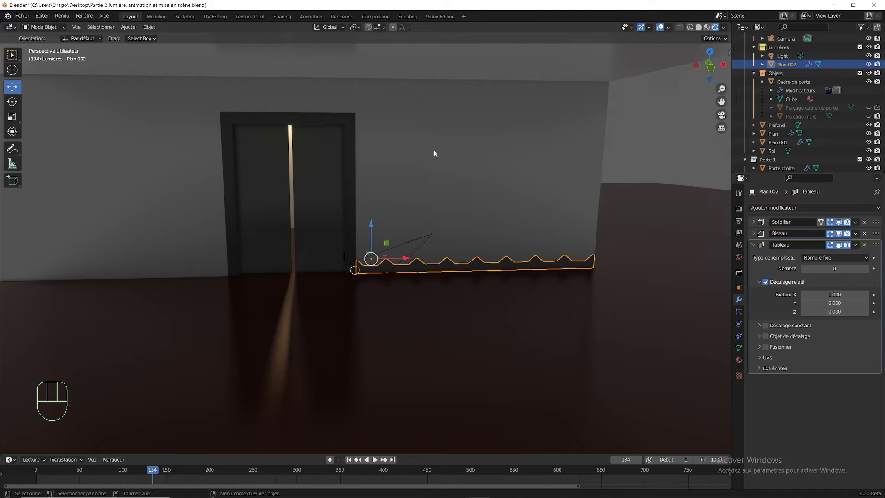
{"action": "middle_click_drag", "start_coordinate": [443, 181], "coordinate": [559, 175], "text": "shift"}
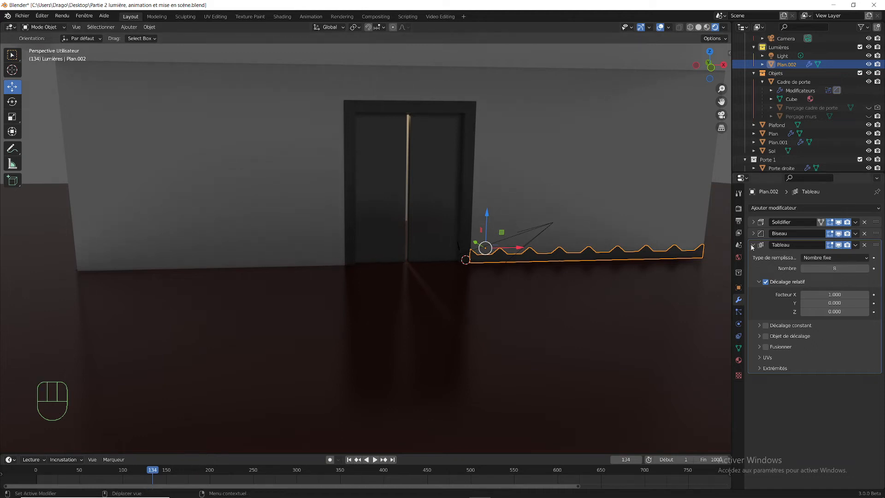
{"action": "left_click", "coordinate": [753, 245]}
{"action": "left_click", "coordinate": [778, 208]}
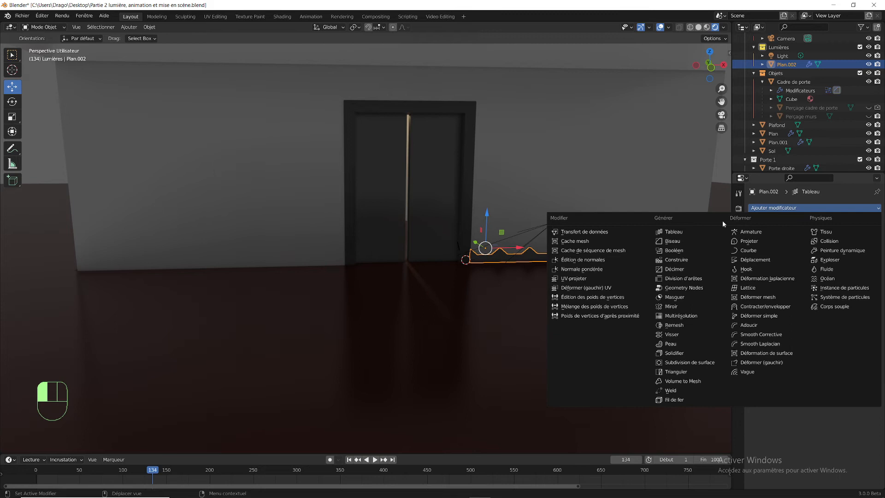
{"action": "left_click", "coordinate": [675, 232]}
{"action": "left_click", "coordinate": [753, 256]}
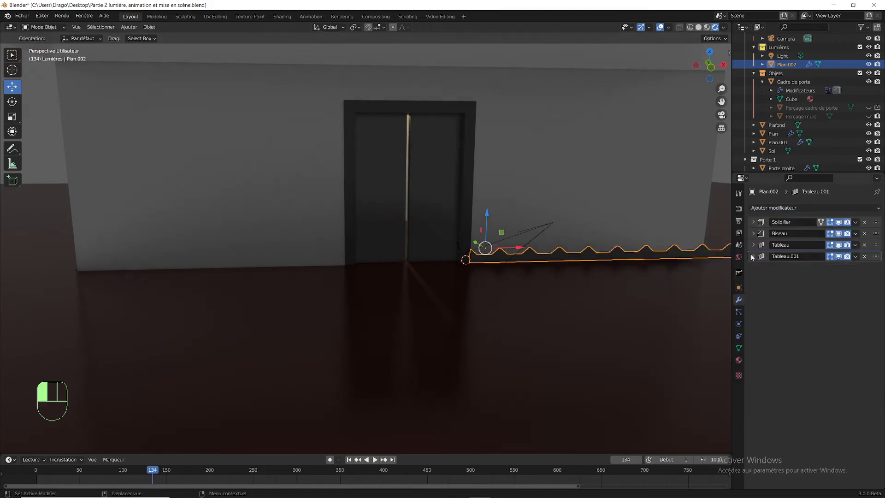
Step: Set the second Array modifier's relative offset X factor to -1.5, placing the copied row on the other side of the door
{"action": "scroll", "coordinate": [618, 262], "scroll_direction": "down", "scroll_amount": 4}
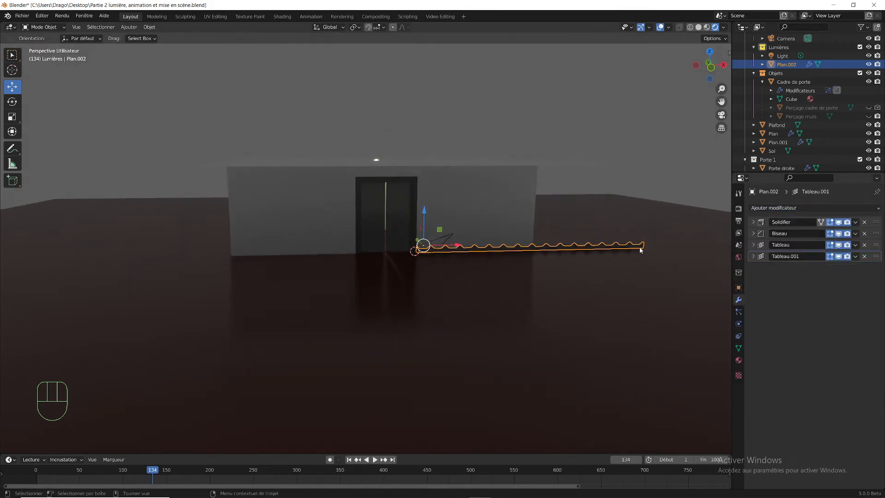
{"action": "left_click", "coordinate": [753, 259]}
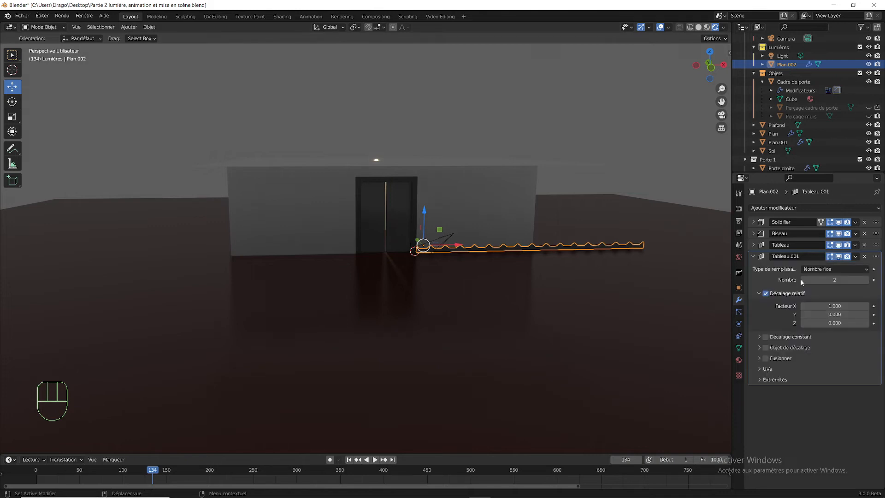
{"action": "mouse_move", "coordinate": [834, 305]}
{"action": "left_mouse_down"}
{"action": "mouse_move", "coordinate": [820, 306]}
{"action": "mouse_move", "coordinate": [847, 306]}
{"action": "left_mouse_up"}
{"action": "scroll", "coordinate": [477, 269], "scroll_direction": "up", "scroll_amount": 3}
{"action": "scroll", "coordinate": [450, 265], "scroll_direction": "up", "scroll_amount": 6}
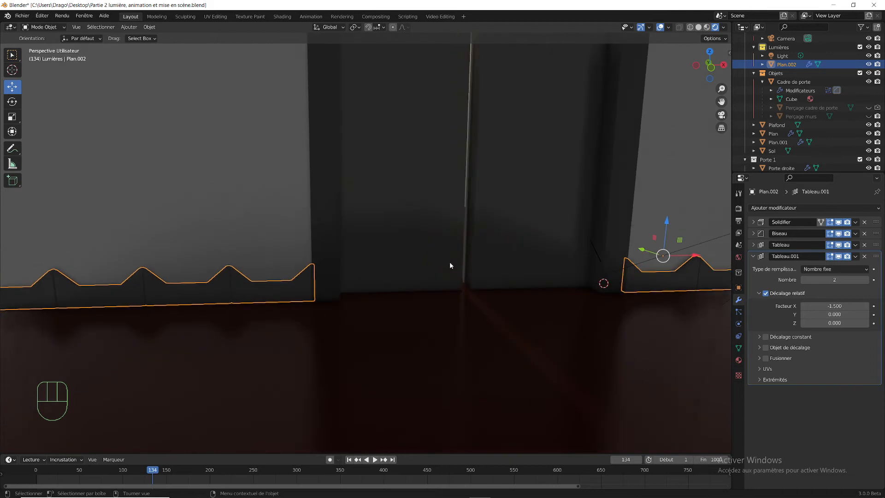
{"action": "middle_click_drag", "start_coordinate": [420, 262], "coordinate": [446, 263], "text": "shift"}
{"action": "scroll", "coordinate": [496, 284], "scroll_direction": "up", "scroll_amount": 4}
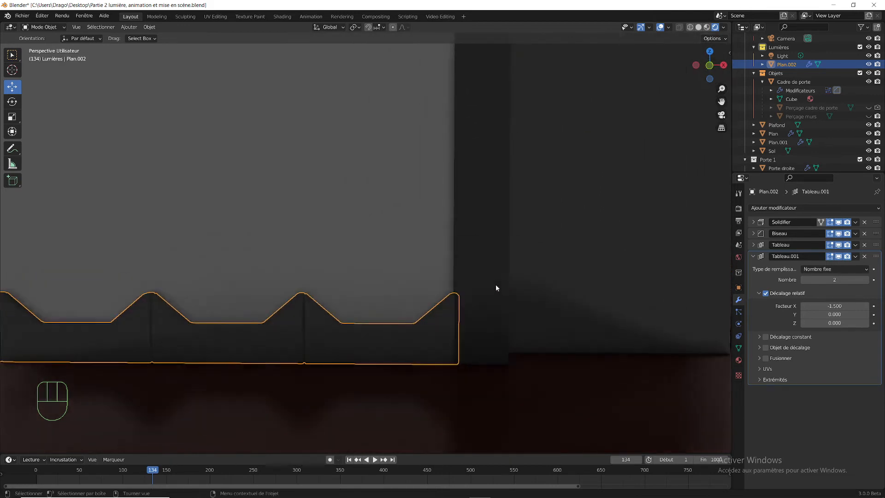
Step: Try relative offset X factors of -1.4 and -1.6 on the second Array modifier, comparing the row's end with the door frame
{"action": "left_click", "coordinate": [863, 308]}
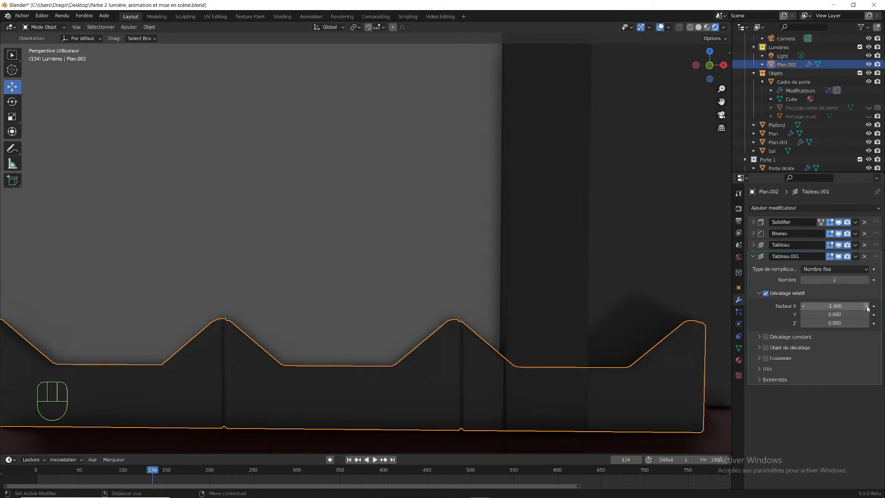
{"action": "left_click", "coordinate": [803, 307]}
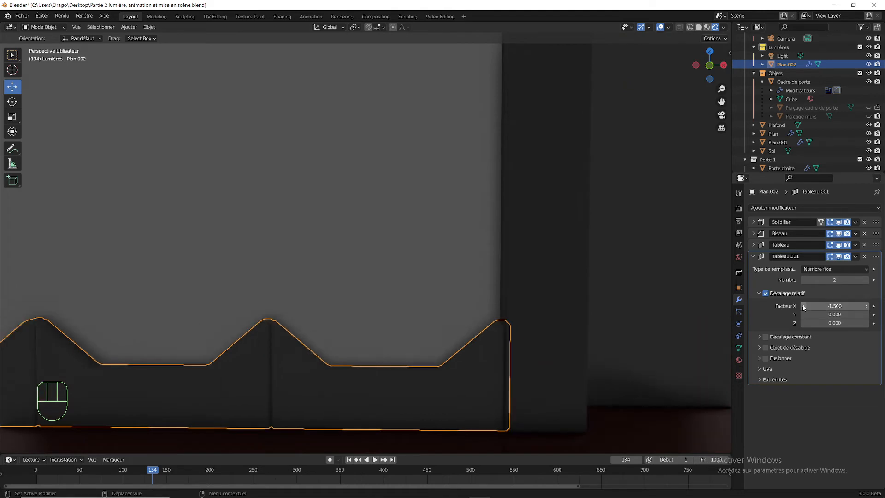
{"action": "left_click", "coordinate": [803, 308]}
{"action": "mouse_move", "coordinate": [819, 307]}
{"action": "left_mouse_down"}
{"action": "mouse_move", "coordinate": [829, 307]}
{"action": "mouse_move", "coordinate": [810, 307]}
{"action": "left_mouse_up"}
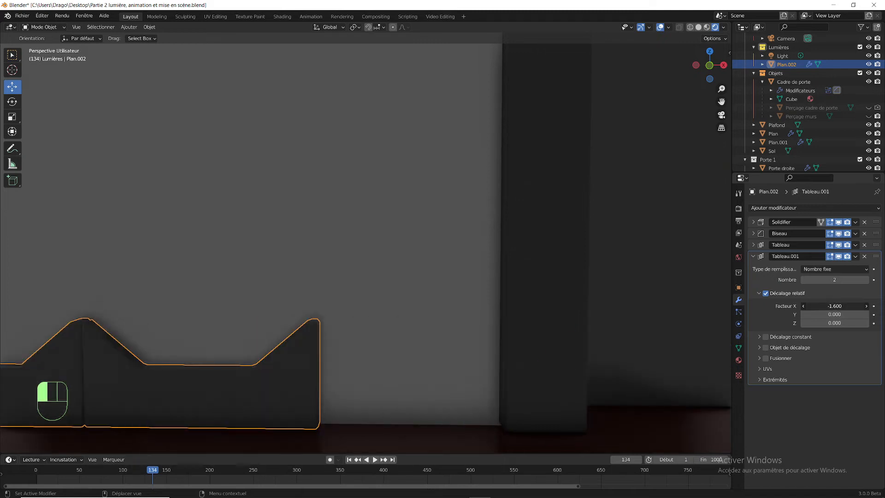
{"action": "left_click", "coordinate": [838, 307]}
{"action": "type", "text": "-1.4"}
{"action": "key", "text": "Return"}
{"action": "mouse_move", "coordinate": [834, 306]}
{"action": "left_mouse_down"}
{"action": "mouse_move", "coordinate": [804, 306]}
{"action": "mouse_move", "coordinate": [841, 306]}
{"action": "mouse_move", "coordinate": [830, 306]}
{"action": "left_mouse_up"}
Step: Try relative offset X factors of -1.55 and -1.51 on the second Array modifier
{"action": "left_click", "coordinate": [845, 306]}
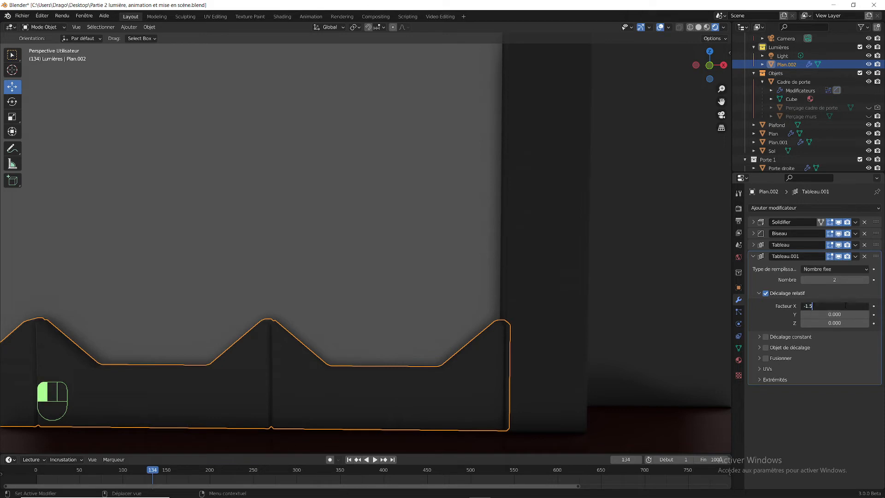
{"action": "type", "text": "5"}
{"action": "key", "text": "Return"}
{"action": "left_click", "coordinate": [844, 305]}
{"action": "left_click", "coordinate": [845, 304]}
{"action": "key", "text": "BackSpace"}
{"action": "type", "text": "1"}
{"action": "key", "text": "Return"}
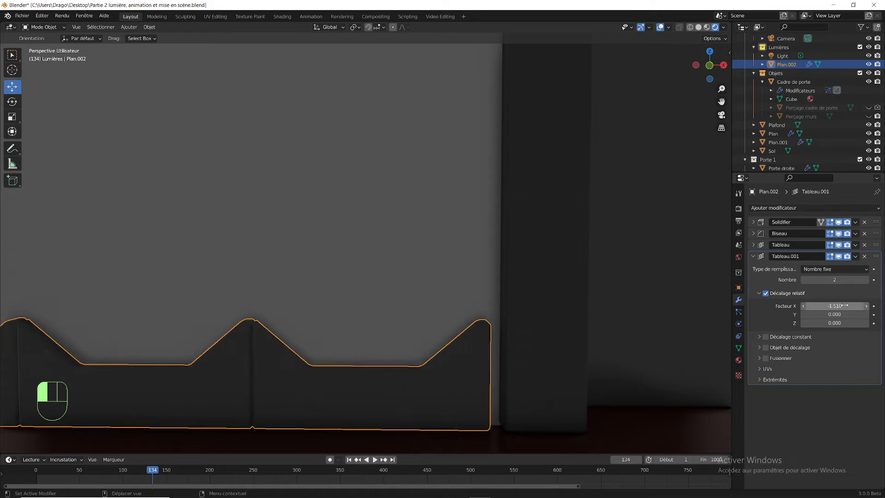
Step: Try a relative offset X factor of -1.511 on the second Array modifier, and undo the accidental reset of the value
{"action": "left_click", "coordinate": [844, 305]}
{"action": "left_click", "coordinate": [844, 304]}
{"action": "type", "text": "1"}
{"action": "key", "text": "Return"}
{"action": "key", "text": "BackSpace"}
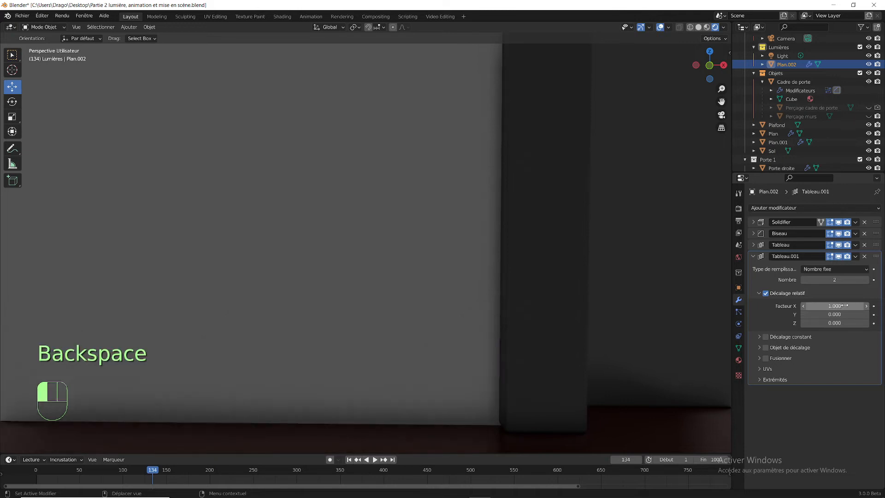
{"action": "key", "text": "ctrl+z"}
Step: Try a finer relative offset X factor between -1.50 and -1.51 on the second Array modifier
{"action": "left_click", "coordinate": [844, 305]}
{"action": "left_click", "coordinate": [844, 305]}
{"action": "key", "text": "BackSpace"}
{"action": "key", "text": "BackSpace"}
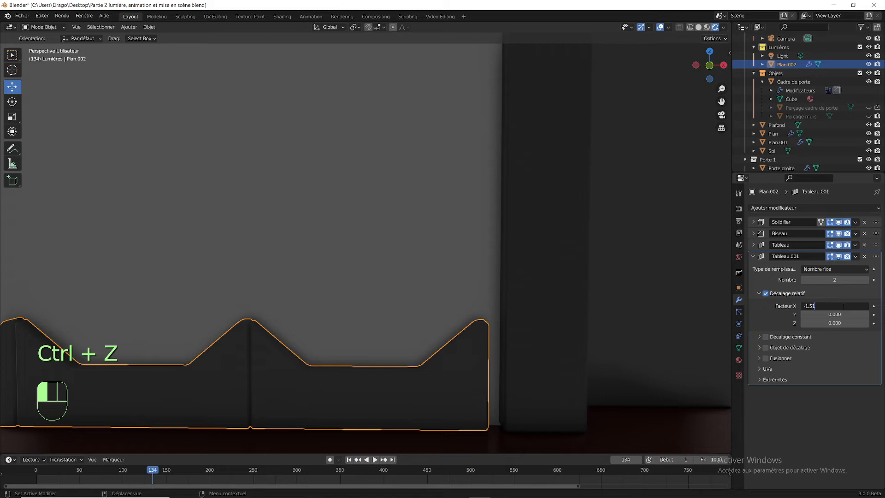
{"action": "type", "text": "0"}
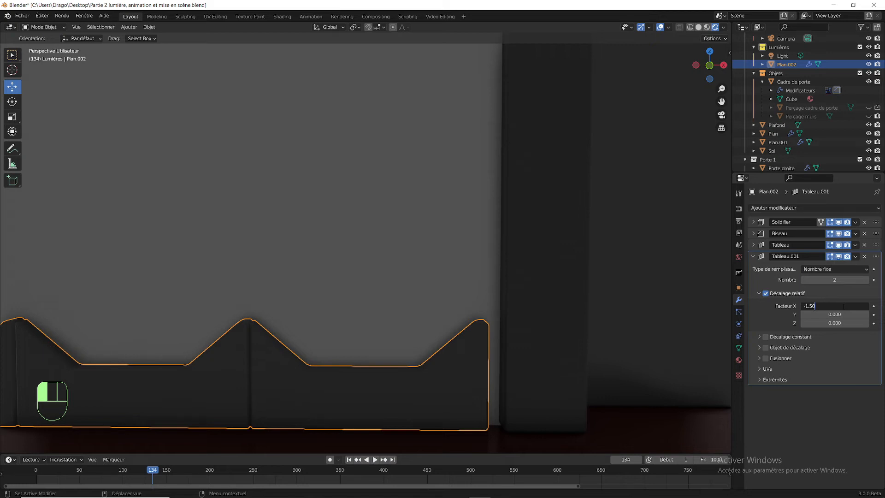
{"action": "key", "text": "Return"}
{"action": "left_click", "coordinate": [843, 306]}
{"action": "left_click", "coordinate": [846, 306]}
{"action": "type", "text": "5"}
{"action": "key", "text": "Return"}
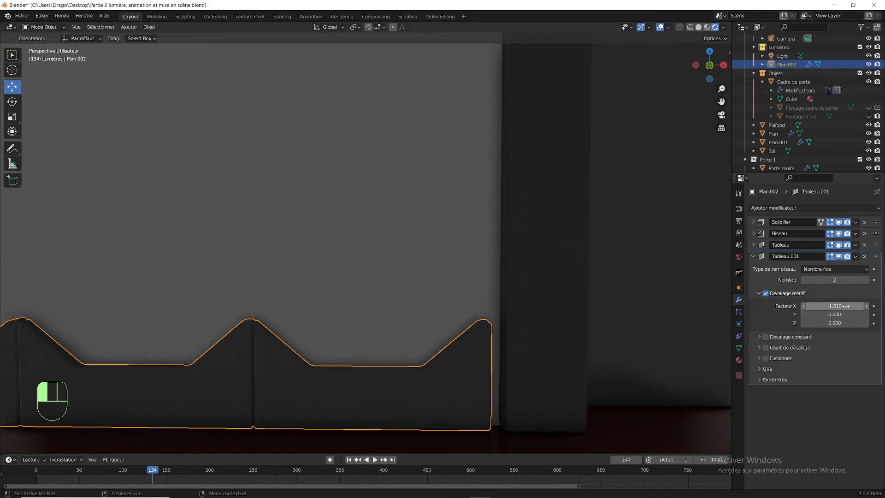
Step: Try relative offset X factors of -1.508, -1.506 and -1.504 on the second Array modifier to close the gap beside the door frame
{"action": "left_click", "coordinate": [846, 305]}
{"action": "left_click", "coordinate": [846, 306]}
{"action": "key", "text": "BackSpace"}
{"action": "key", "text": "BackSpace"}
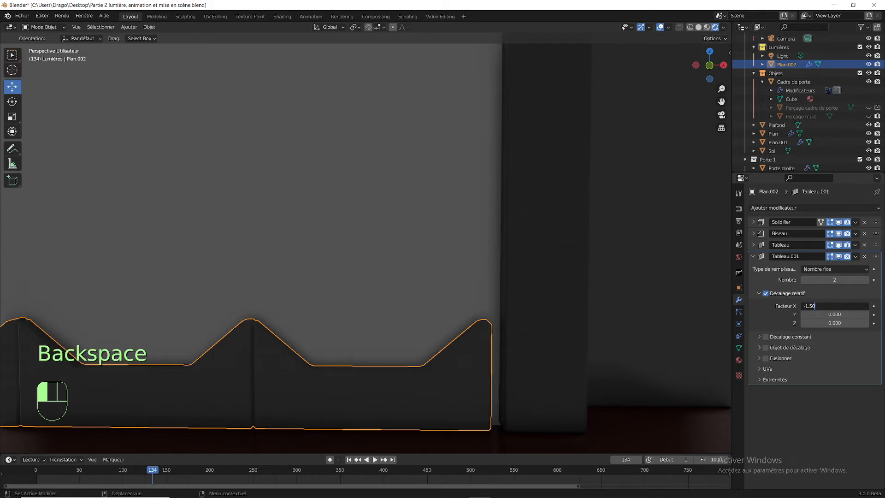
{"action": "type", "text": "8"}
{"action": "key", "text": "Return"}
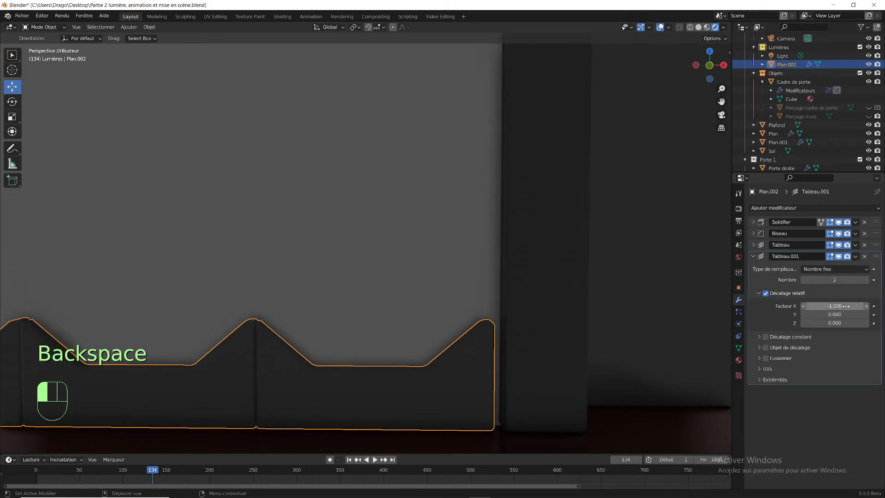
{"action": "double_click", "coordinate": [846, 305]}
{"action": "key", "text": "BackSpace"}
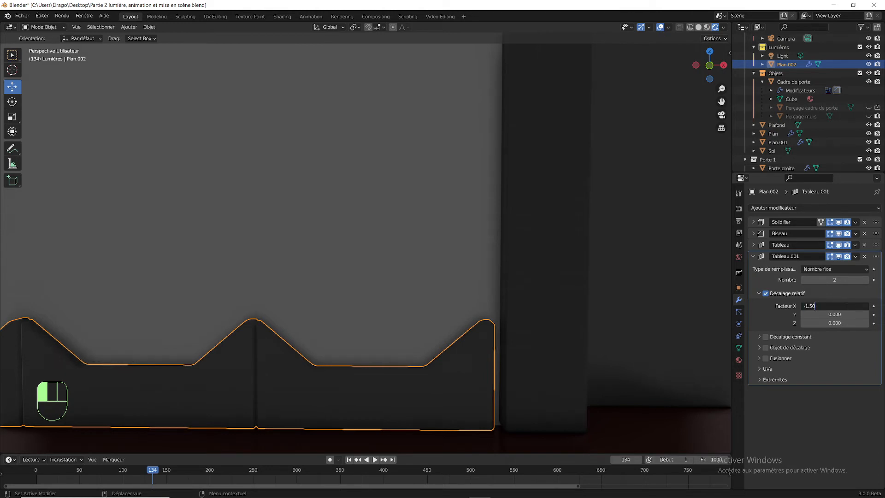
{"action": "type", "text": "6"}
{"action": "key", "text": "Return"}
{"action": "double_click", "coordinate": [846, 306]}
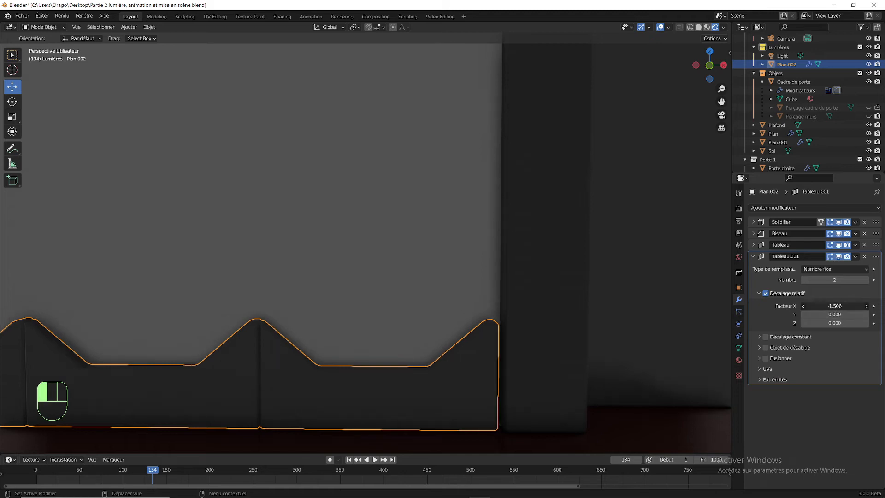
{"action": "key", "text": "BackSpace"}
{"action": "type", "text": "4"}
{"action": "key", "text": "Return"}
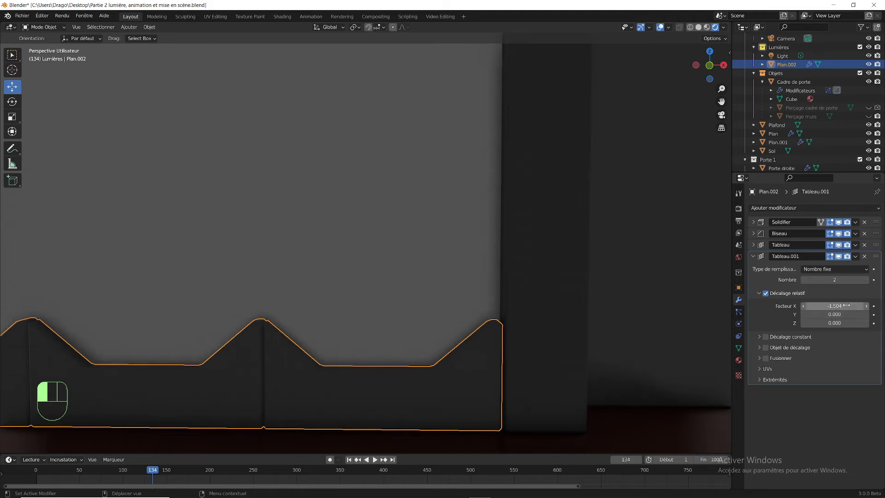
Step: Set the second Array modifier's relative offset X factor to -1.5035, and check the whole wall on both sides of the door
{"action": "left_click", "coordinate": [528, 313]}
{"action": "middle_click_drag", "start_coordinate": [528, 312], "coordinate": [516, 308]}
{"action": "left_click", "coordinate": [463, 366]}
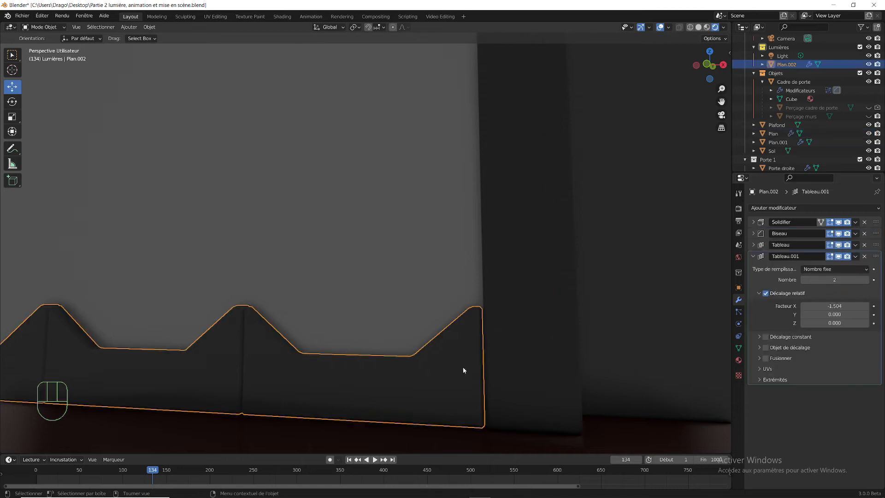
{"action": "left_click", "coordinate": [836, 305]}
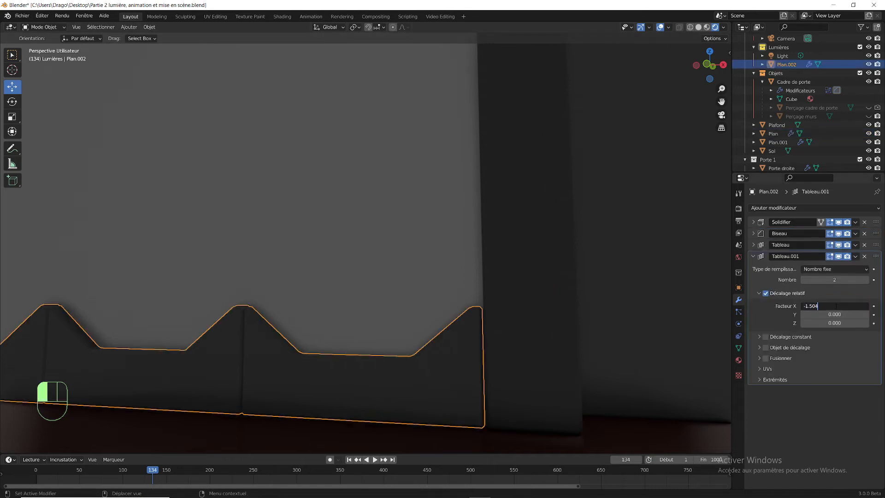
{"action": "key", "text": "BackSpace"}
{"action": "type", "text": "35"}
{"action": "key", "text": "Return"}
{"action": "left_click", "coordinate": [422, 252]}
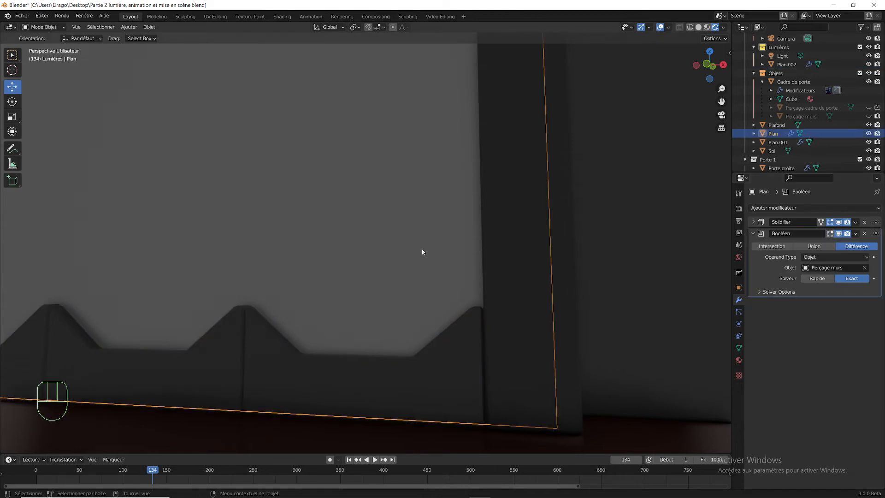
{"action": "key", "text": "KP_Decimal"}
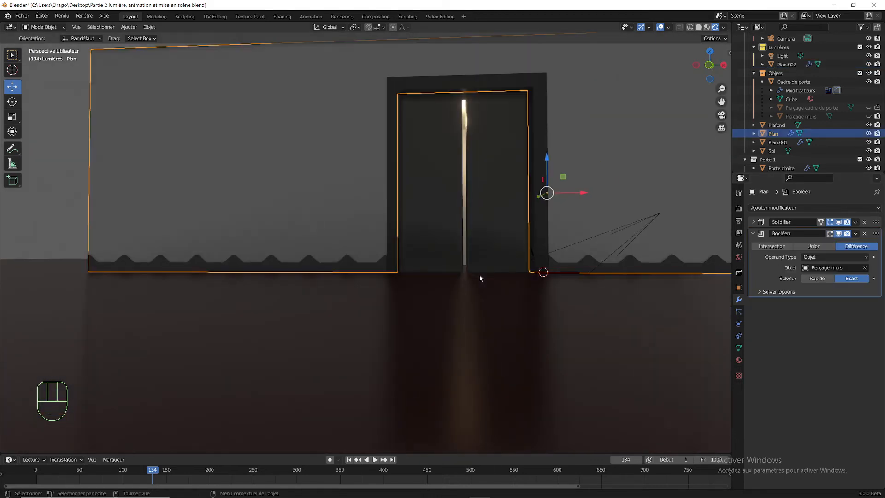
{"action": "middle_click_drag", "start_coordinate": [490, 274], "coordinate": [510, 272]}
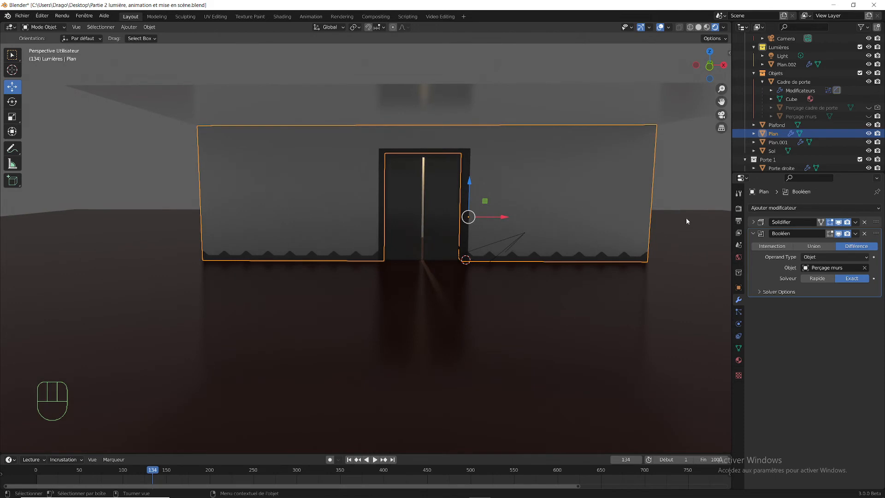
Step: Examine the notched strip along the foot of the wall on both sides of the lift door
{"action": "left_click", "coordinate": [672, 190]}
{"action": "scroll", "coordinate": [541, 240], "scroll_direction": "up", "scroll_amount": 3}
{"action": "middle_click_drag", "start_coordinate": [568, 234], "coordinate": [530, 276], "text": "shift"}
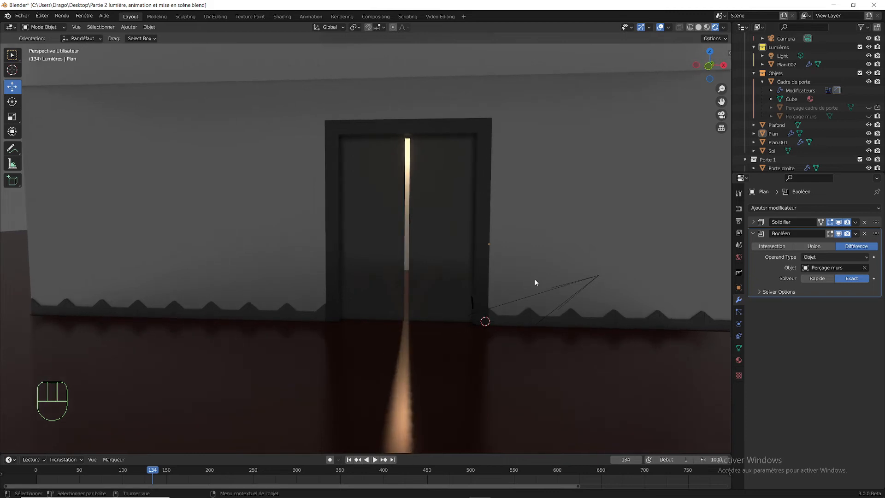
{"action": "scroll", "coordinate": [537, 279], "scroll_direction": "up", "scroll_amount": 3}
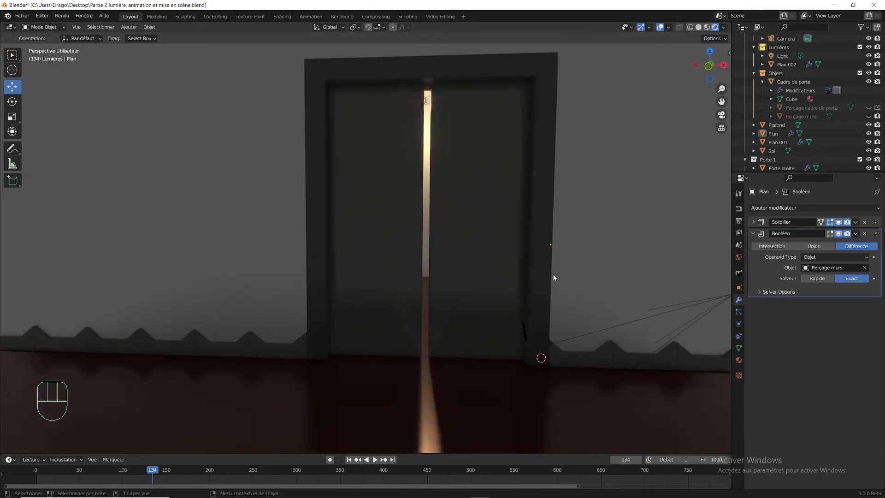
{"action": "scroll", "coordinate": [554, 277], "scroll_direction": "down", "scroll_amount": 3}
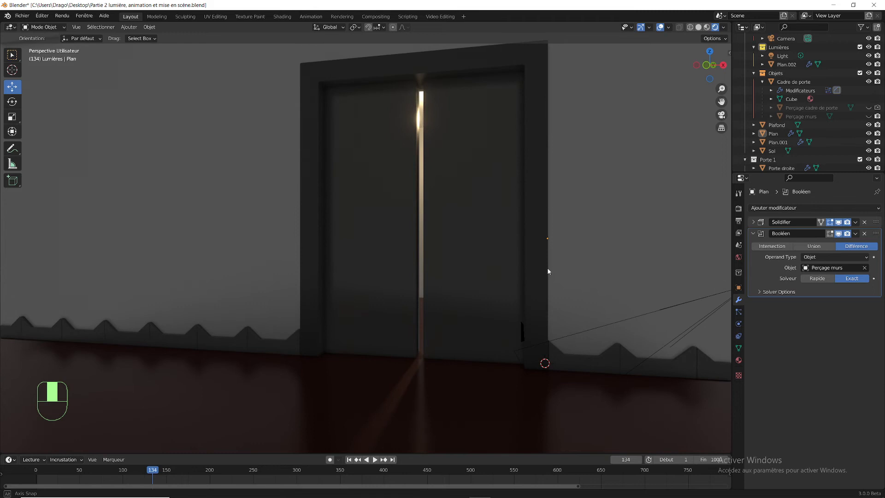
{"action": "scroll", "coordinate": [562, 272], "scroll_direction": "down", "scroll_amount": 4}
{"action": "middle_click_drag", "start_coordinate": [562, 269], "coordinate": [495, 254], "text": "shift"}
{"action": "left_click", "coordinate": [571, 324]}
{"action": "scroll", "coordinate": [570, 324], "scroll_direction": "down", "scroll_amount": 2}
{"action": "key", "text": "alt+a"}
{"action": "scroll", "coordinate": [636, 229], "scroll_direction": "up", "scroll_amount": 2}
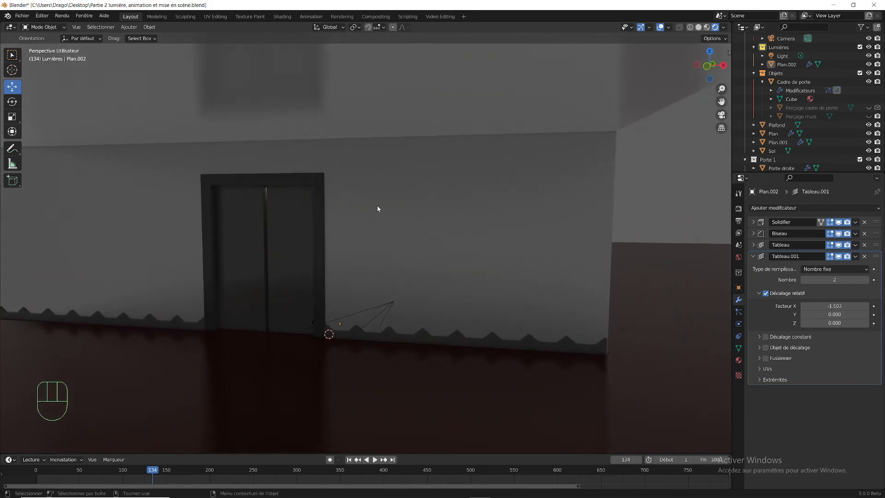
{"action": "middle_click_drag", "start_coordinate": [477, 222], "coordinate": [416, 251]}
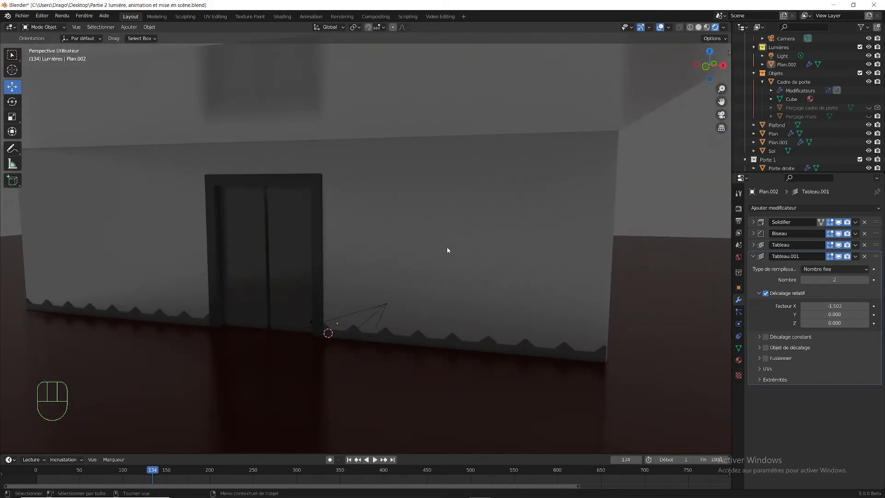
Step: Check which object cuts the door opening in the front wall's Boolean modifier
{"action": "left_click", "coordinate": [448, 249]}
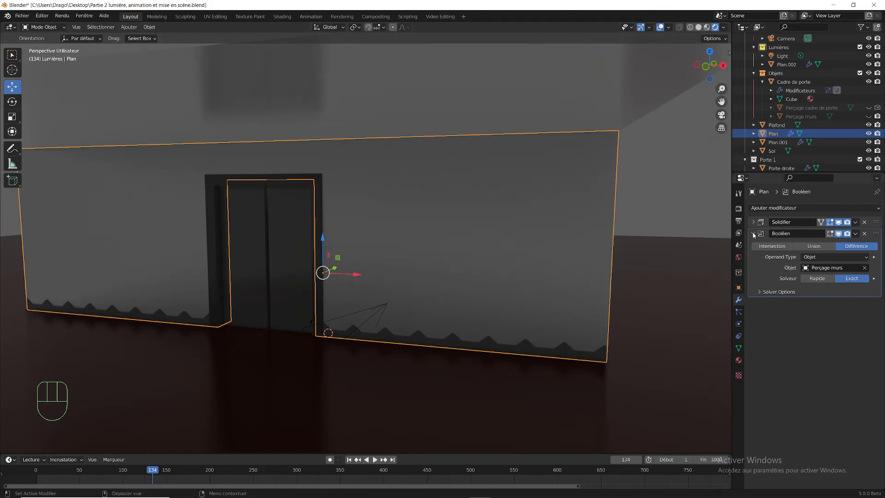
{"action": "middle_click_drag", "start_coordinate": [522, 276], "coordinate": [435, 267]}
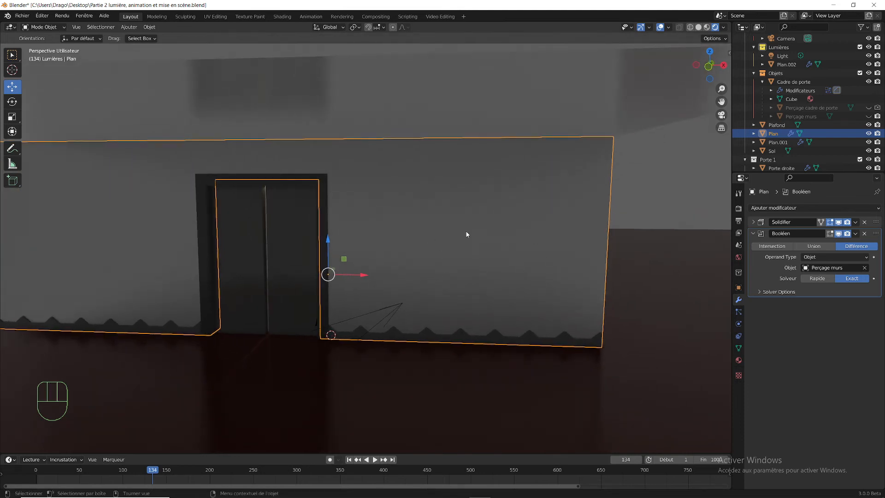
{"action": "left_click", "coordinate": [667, 187]}
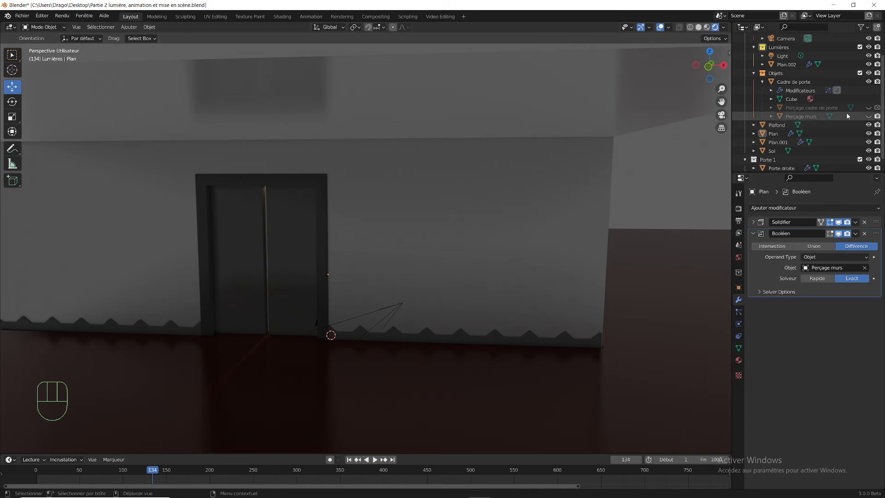
Step: Unhide the Perçage murs cutter, select it and enter Edit Mode on its mesh
{"action": "left_click", "coordinate": [810, 109]}
{"action": "left_click", "coordinate": [809, 116]}
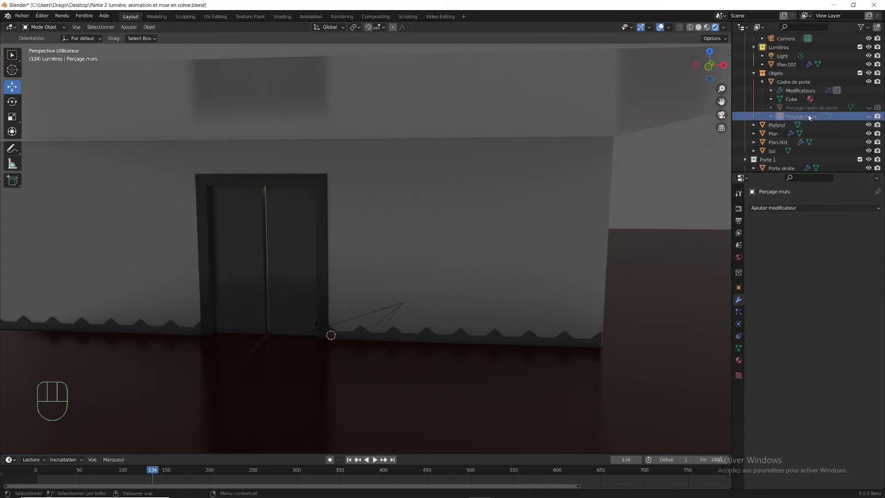
{"action": "left_click", "coordinate": [869, 116]}
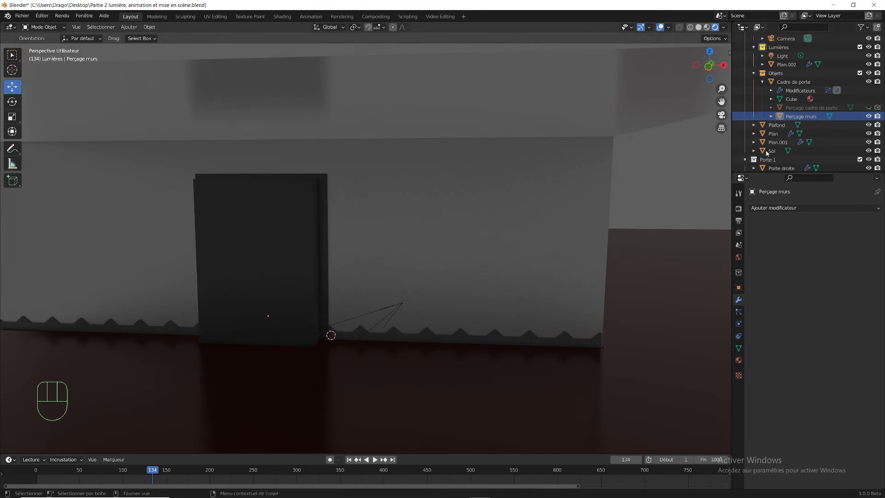
{"action": "left_click", "coordinate": [264, 248]}
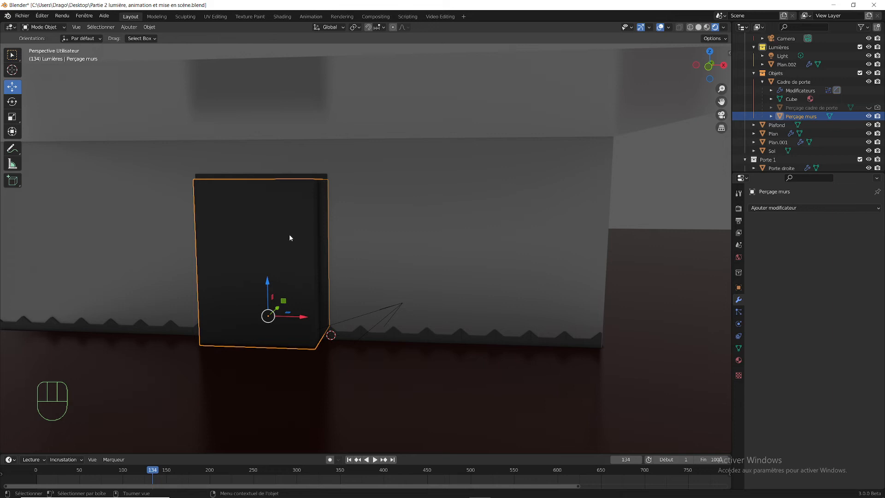
{"action": "key", "text": "Tab"}
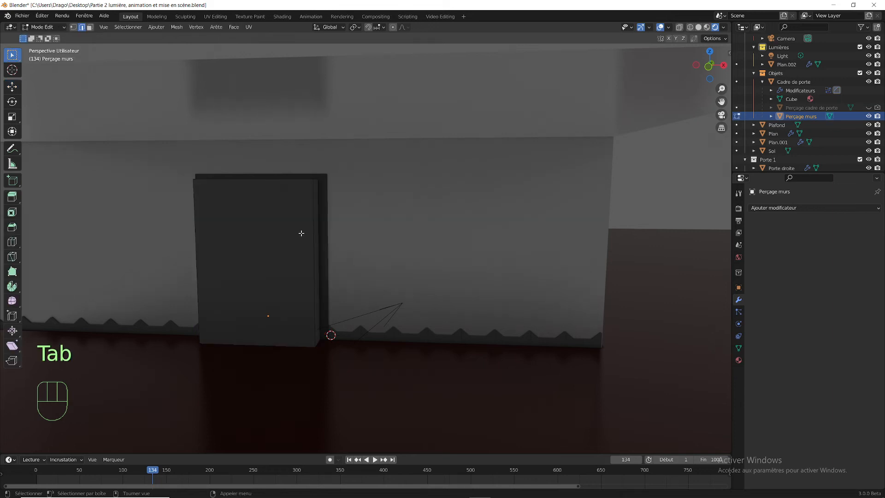
{"action": "middle_click_drag", "start_coordinate": [313, 226], "coordinate": [313, 226]}
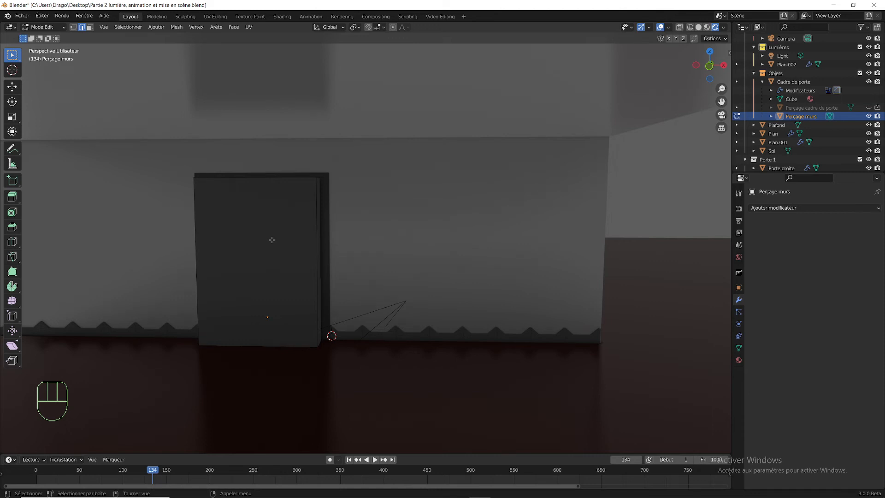
Step: Duplicate the whole cutter block in front view, placing the copy about 3.1 m along X and 0.4 m higher on the wall
{"action": "key", "text": "a"}
{"action": "key", "text": "KP_1"}
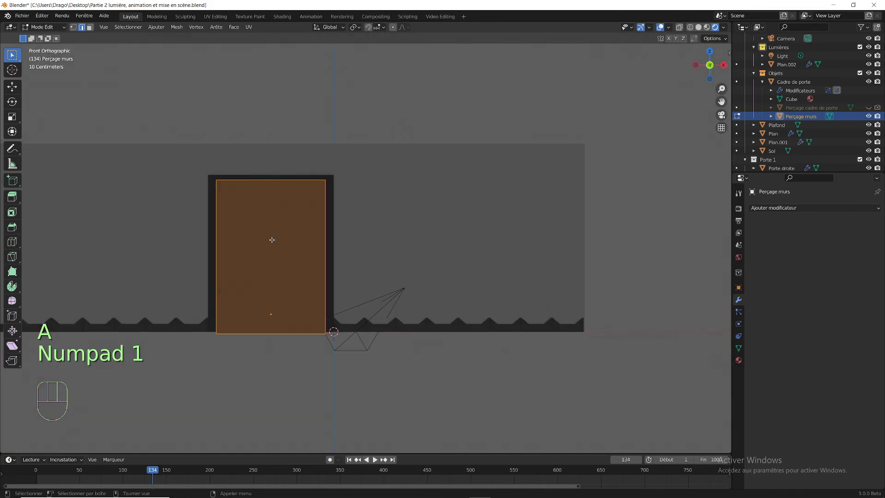
{"action": "key", "text": "shift+d"}
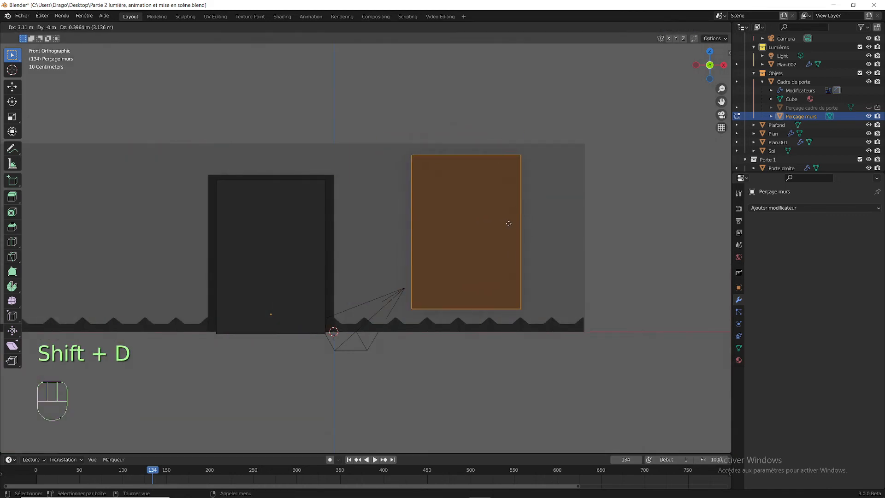
{"action": "left_click", "coordinate": [508, 223]}
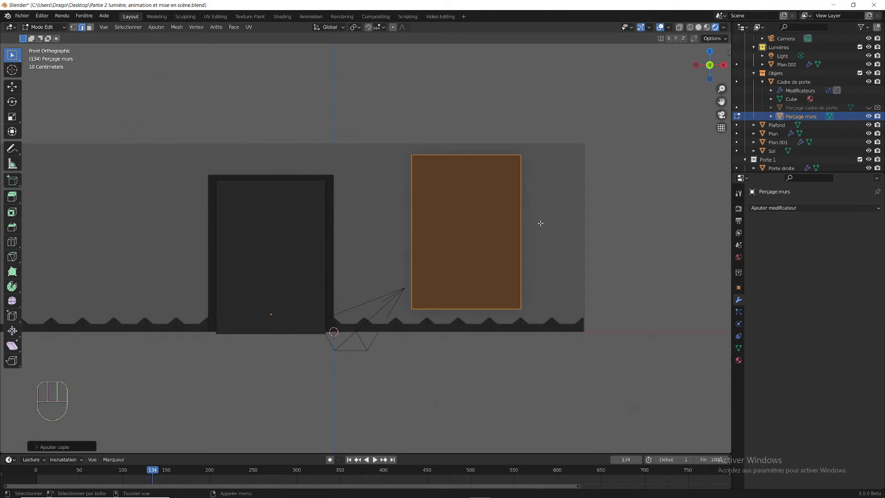
Step: Scale the copied block to about 0.44 along Z, and enlarge it uniformly by about 1.4 into a wide window shape
{"action": "key", "text": "s"}
{"action": "key", "text": "z"}
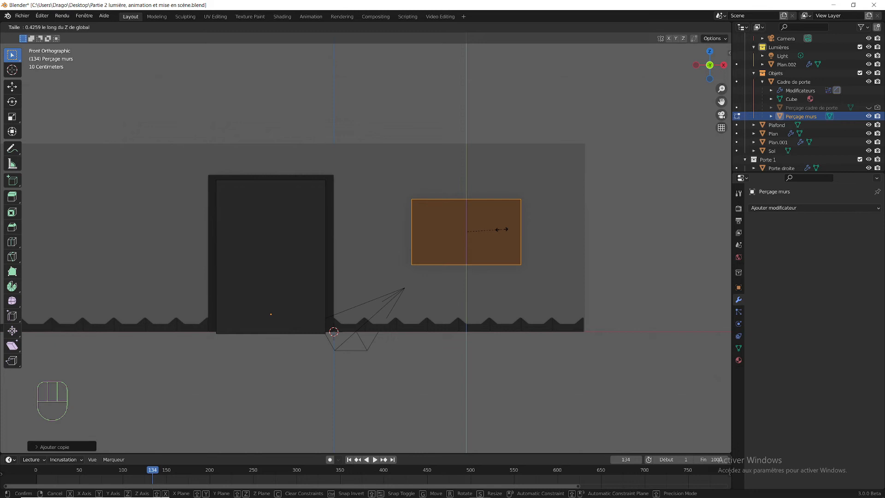
{"action": "left_click", "coordinate": [503, 229]}
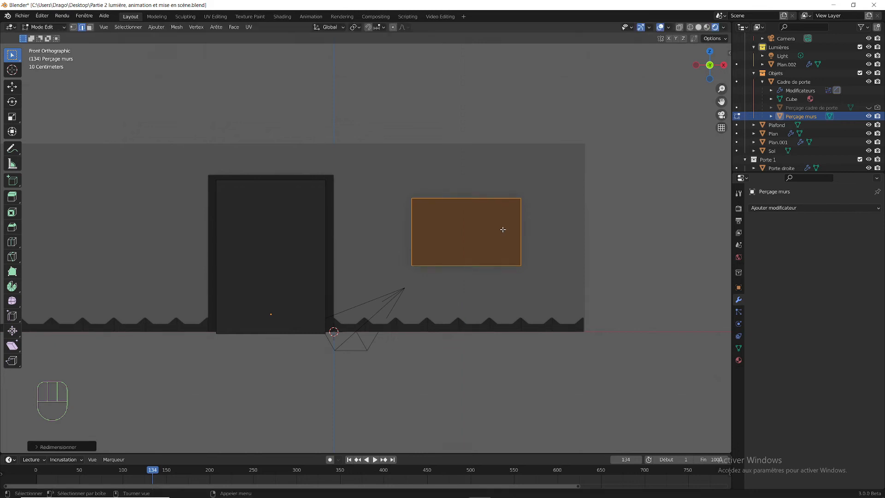
{"action": "key", "text": "s"}
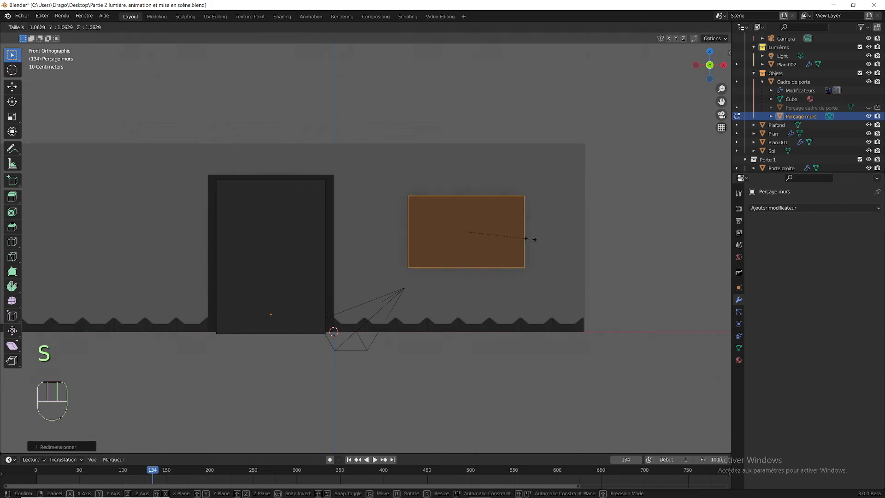
{"action": "left_click", "coordinate": [557, 244]}
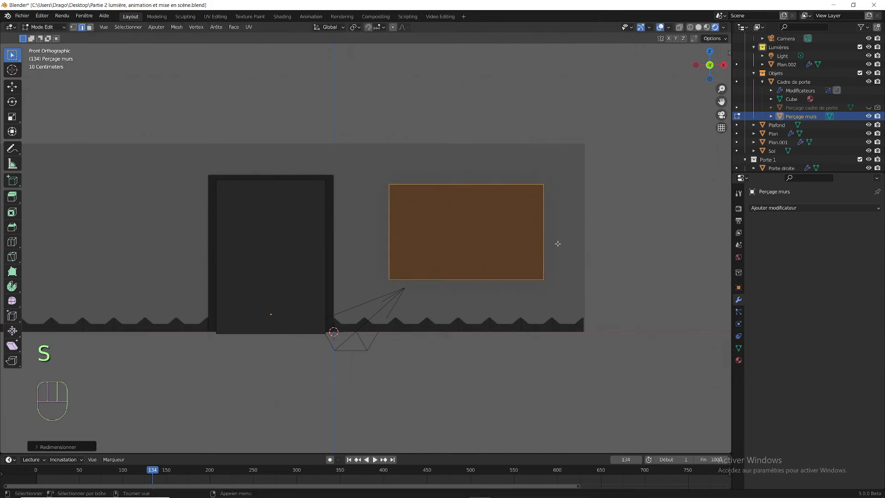
Step: Return to Object Mode and hide Perçage murs, inspecting the window opening in the wall from several angles
{"action": "left_click", "coordinate": [43, 27]}
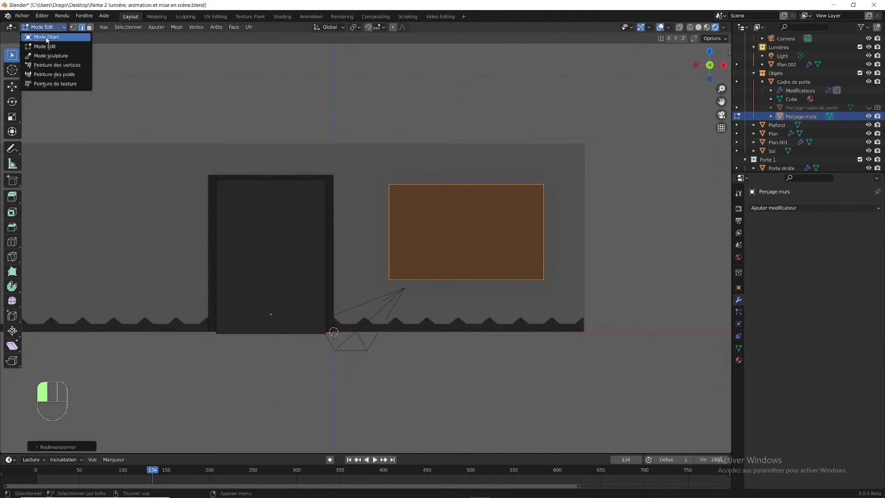
{"action": "left_click", "coordinate": [41, 37]}
{"action": "middle_click_drag", "start_coordinate": [452, 115], "coordinate": [460, 269]}
{"action": "middle_click_drag", "start_coordinate": [516, 269], "coordinate": [479, 253]}
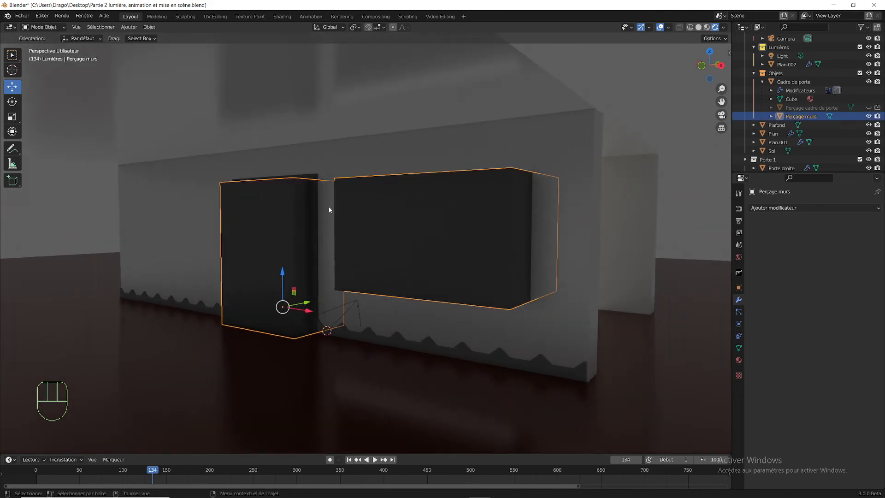
{"action": "left_click", "coordinate": [868, 116]}
{"action": "mouse_move", "coordinate": [539, 223]}
{"action": "middle_mouse_down"}
{"action": "mouse_move", "coordinate": [612, 223]}
{"action": "mouse_move", "coordinate": [488, 222]}
{"action": "mouse_move", "coordinate": [576, 221]}
{"action": "mouse_move", "coordinate": [537, 221]}
{"action": "middle_mouse_up"}
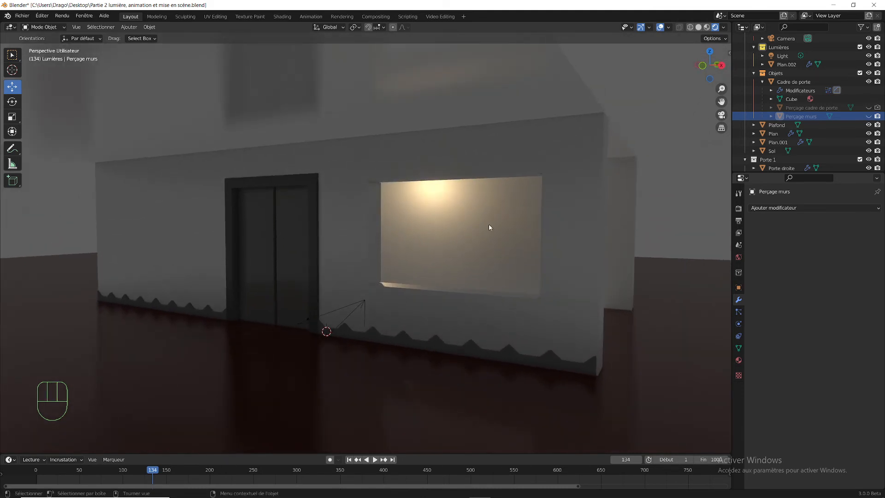
{"action": "scroll", "coordinate": [489, 227], "scroll_direction": "down", "scroll_amount": 3}
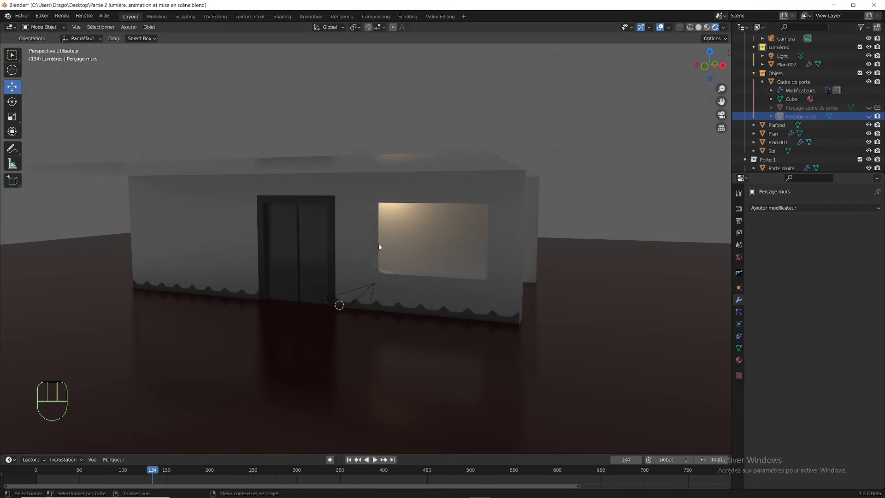
{"action": "middle_click_drag", "start_coordinate": [430, 235], "coordinate": [494, 227]}
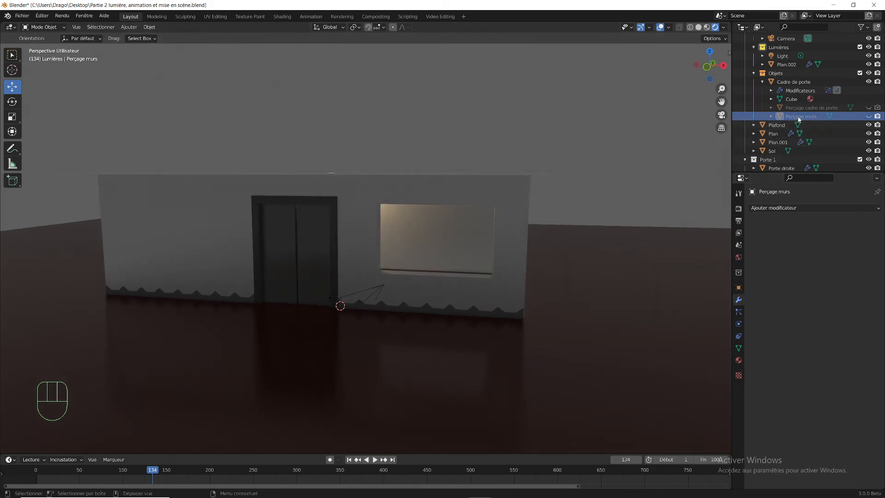
Step: Unhide the Perçage murs cutter in front view and select it
{"action": "key", "text": "KP_1"}
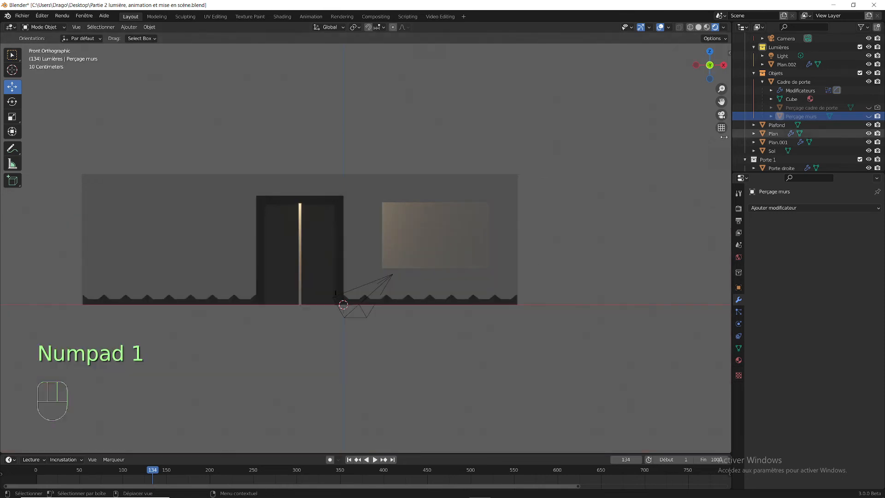
{"action": "left_click", "coordinate": [868, 116]}
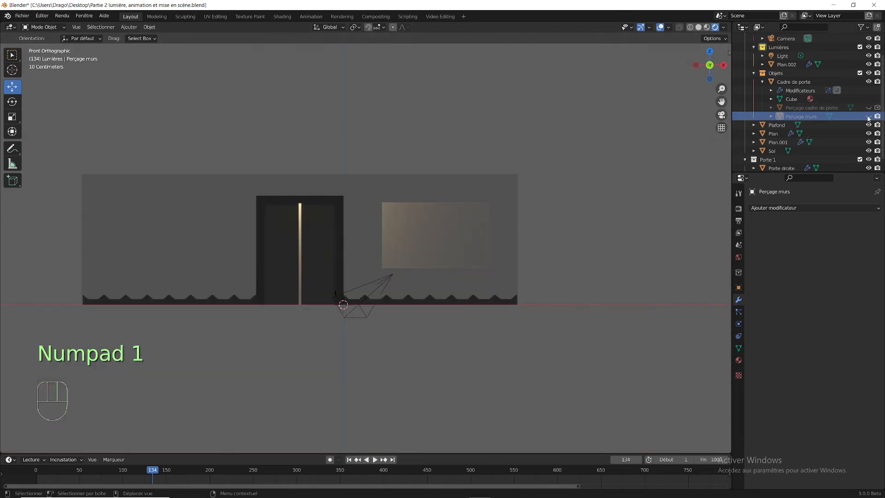
{"action": "left_click", "coordinate": [441, 249]}
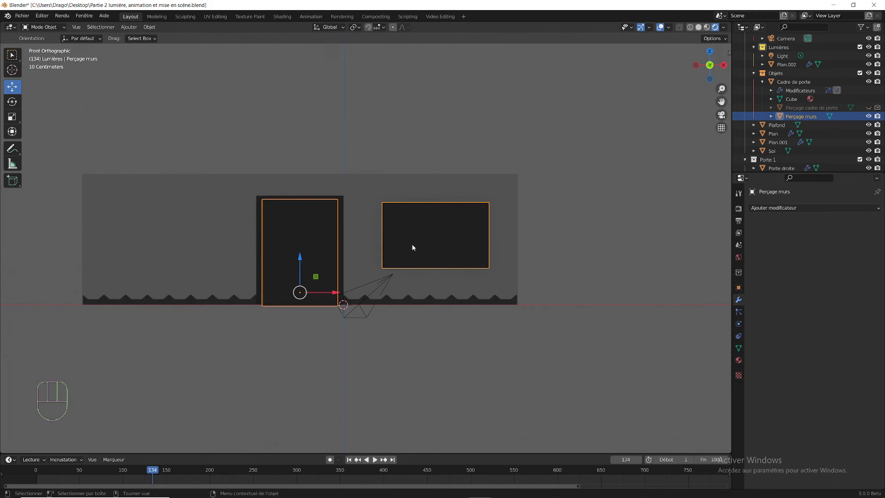
{"action": "key", "text": "Tab"}
{"action": "left_click_drag", "start_coordinate": [360, 176], "coordinate": [525, 305]}
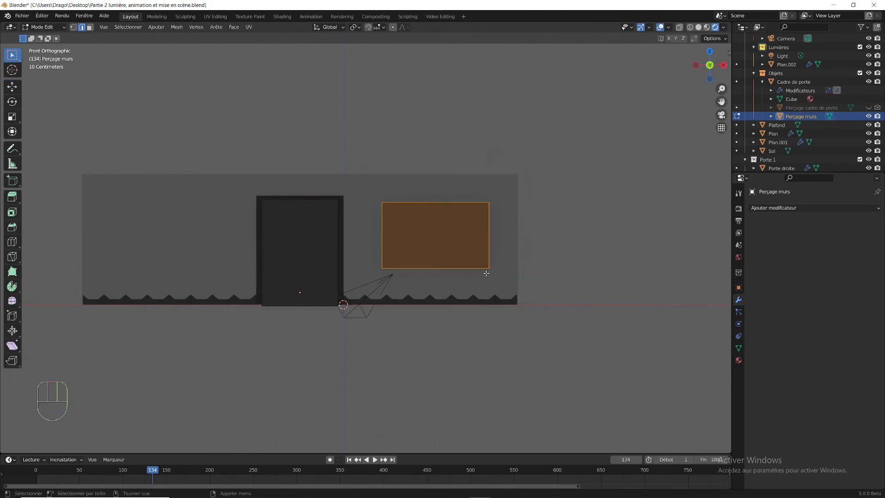
{"action": "key", "text": "shift+d"}
{"action": "key", "text": "g"}
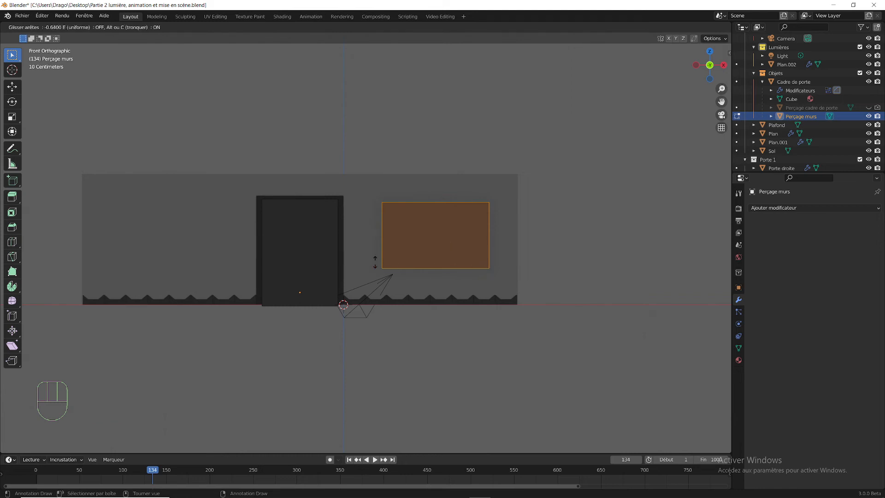
{"action": "right_click", "coordinate": [375, 258]}
{"action": "middle_click_drag", "start_coordinate": [376, 259], "coordinate": [457, 260]}
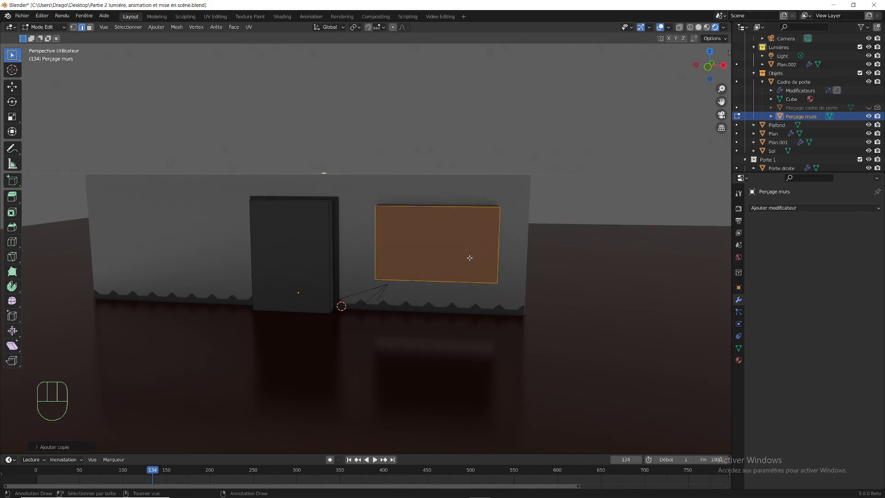
{"action": "key", "text": "ctrl+z"}
{"action": "key", "text": "ctrl+z"}
{"action": "key", "text": "ctrl+z"}
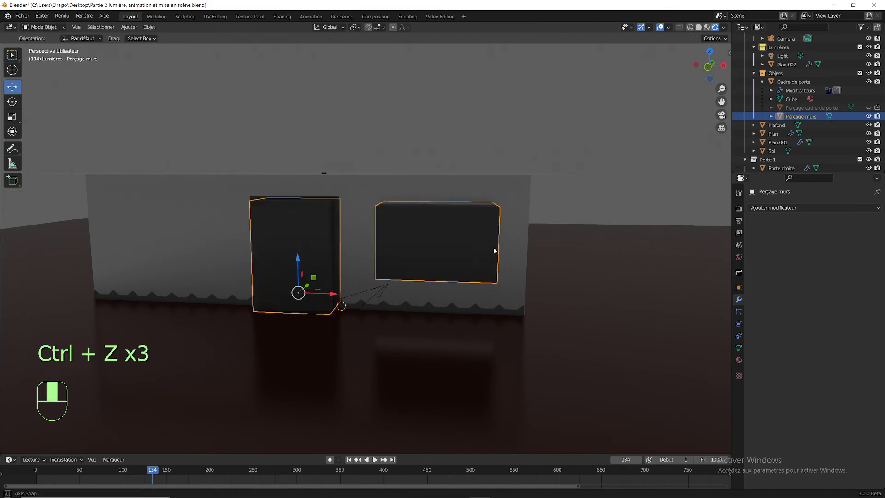
Step: In Edit Mode of Perçage murs, duplicate the window block about 6.17 m along negative X to the other side of the lift door
{"action": "middle_click_drag", "start_coordinate": [493, 247], "coordinate": [496, 246]}
{"action": "key", "text": "Tab"}
{"action": "key", "text": "KP_1"}
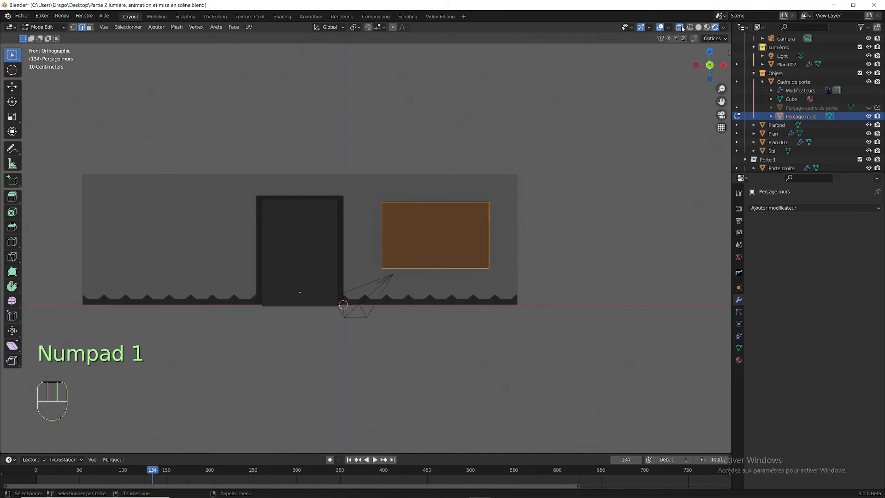
{"action": "left_click_drag", "start_coordinate": [364, 182], "coordinate": [535, 323]}
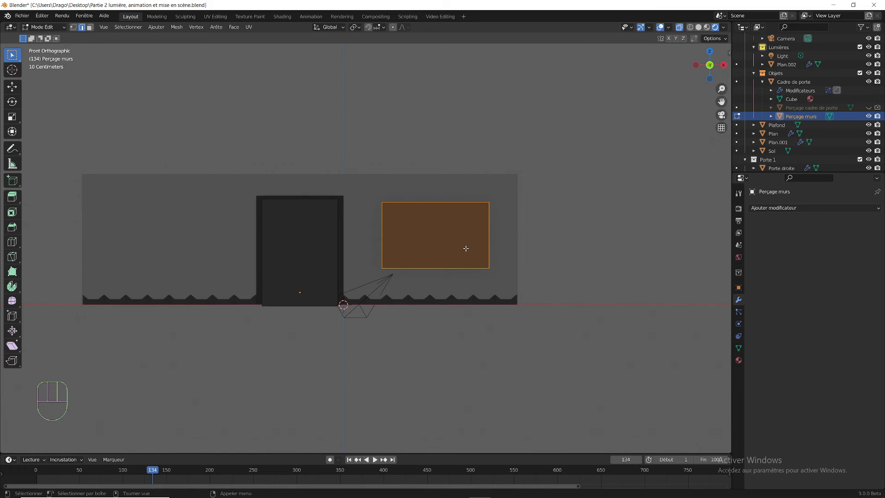
{"action": "key", "text": "shift+d"}
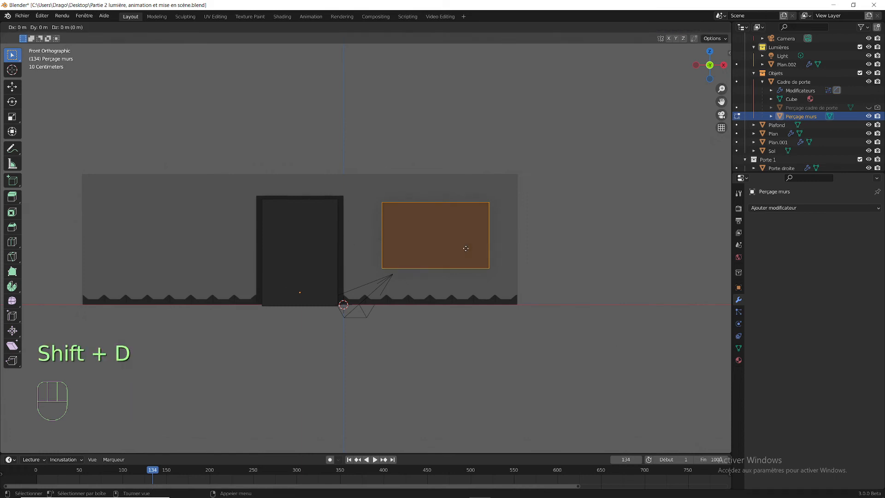
{"action": "key", "text": "x"}
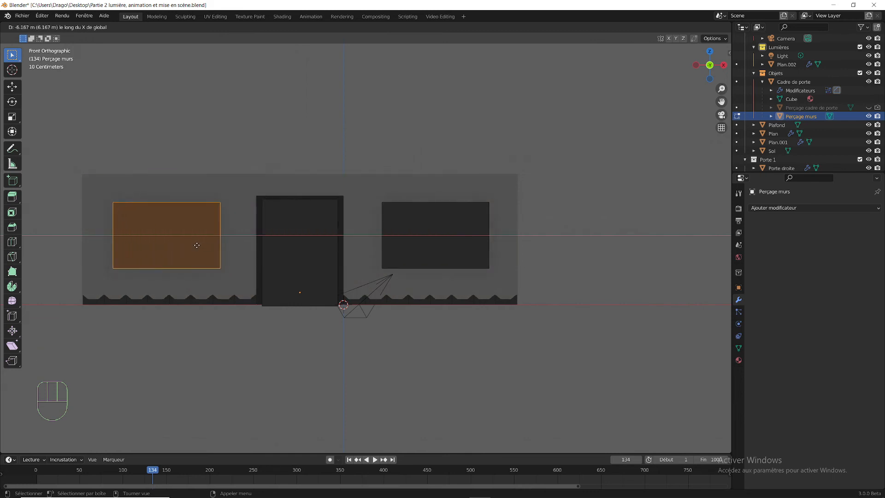
{"action": "left_click", "coordinate": [197, 245]}
Step: Return to Object Mode and hide the Perçage murs cutter so that the wall shows both window openings
{"action": "left_click", "coordinate": [45, 30]}
{"action": "left_click", "coordinate": [51, 38]}
{"action": "left_click", "coordinate": [159, 98]}
{"action": "middle_click_drag", "start_coordinate": [286, 150], "coordinate": [263, 162]}
{"action": "left_click", "coordinate": [312, 248]}
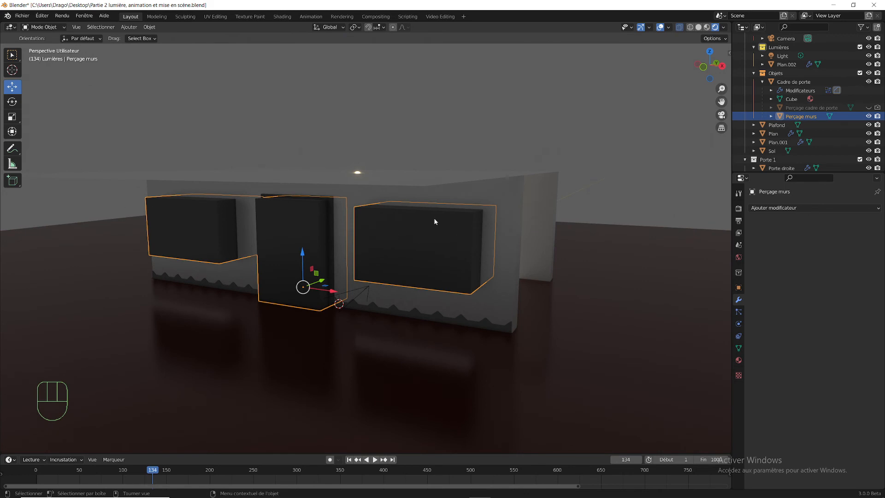
{"action": "left_click", "coordinate": [869, 117]}
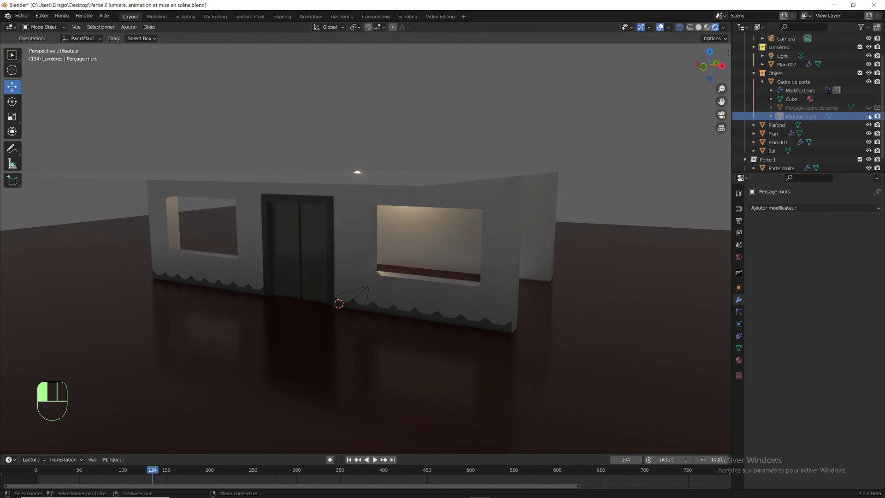
Step: Examine the window opening beside the lift door and the wall around it up close
{"action": "middle_click_drag", "start_coordinate": [452, 256], "coordinate": [394, 257]}
{"action": "scroll", "coordinate": [404, 251], "scroll_direction": "up", "scroll_amount": 2}
{"action": "scroll", "coordinate": [421, 253], "scroll_direction": "down", "scroll_amount": 2}
{"action": "scroll", "coordinate": [510, 243], "scroll_direction": "up", "scroll_amount": 3}
{"action": "mouse_move", "coordinate": [425, 309]}
{"action": "middle_mouse_down"}
{"action": "mouse_move", "coordinate": [405, 314]}
{"action": "mouse_move", "coordinate": [416, 308]}
{"action": "middle_mouse_up"}
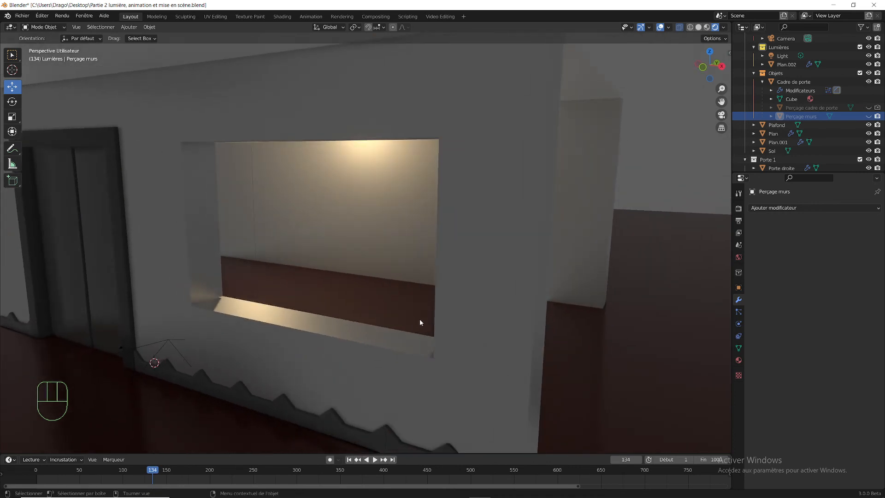
{"action": "left_click", "coordinate": [361, 341]}
{"action": "mouse_move", "coordinate": [361, 342]}
{"action": "middle_mouse_down"}
{"action": "mouse_move", "coordinate": [381, 344]}
{"action": "mouse_move", "coordinate": [363, 333]}
{"action": "middle_mouse_up"}
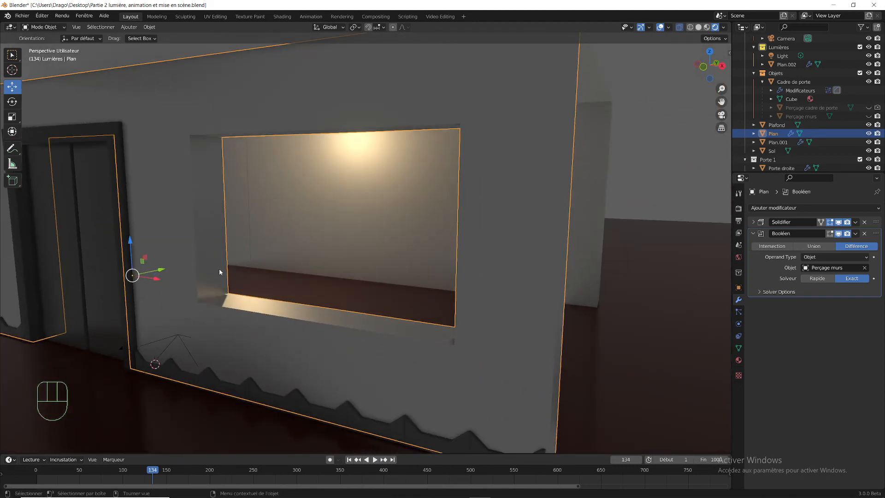
{"action": "middle_click_drag", "start_coordinate": [223, 267], "coordinate": [291, 265]}
Step: Lighten the notched strip's Elements de murs material by raising its base colour value to about 0.232
{"action": "left_click", "coordinate": [276, 361]}
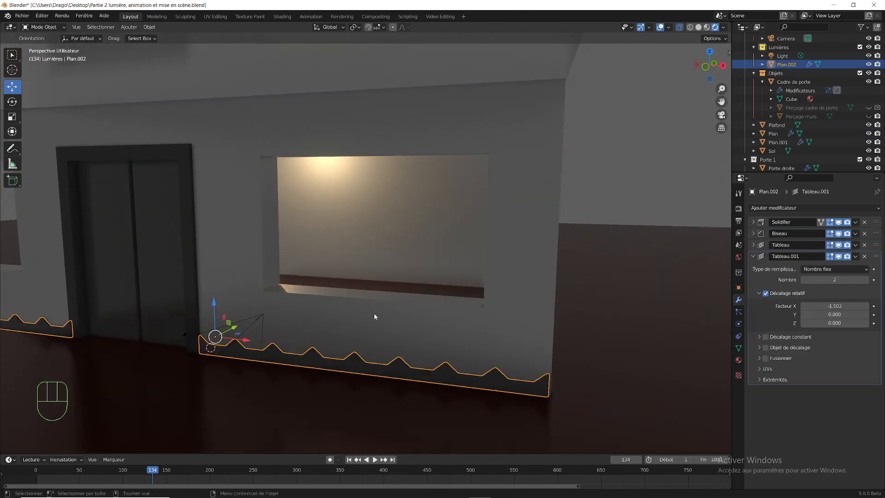
{"action": "left_click", "coordinate": [738, 360]}
{"action": "left_click", "coordinate": [839, 333]}
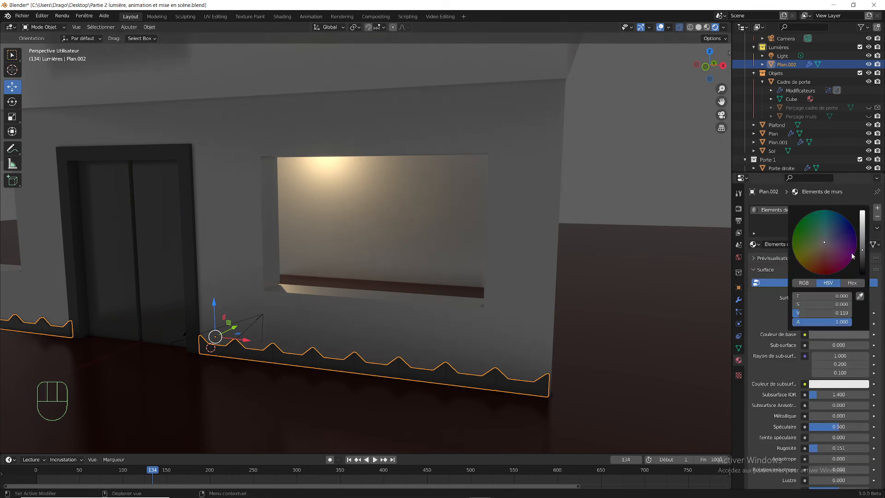
{"action": "left_click_drag", "start_coordinate": [862, 250], "coordinate": [861, 242]}
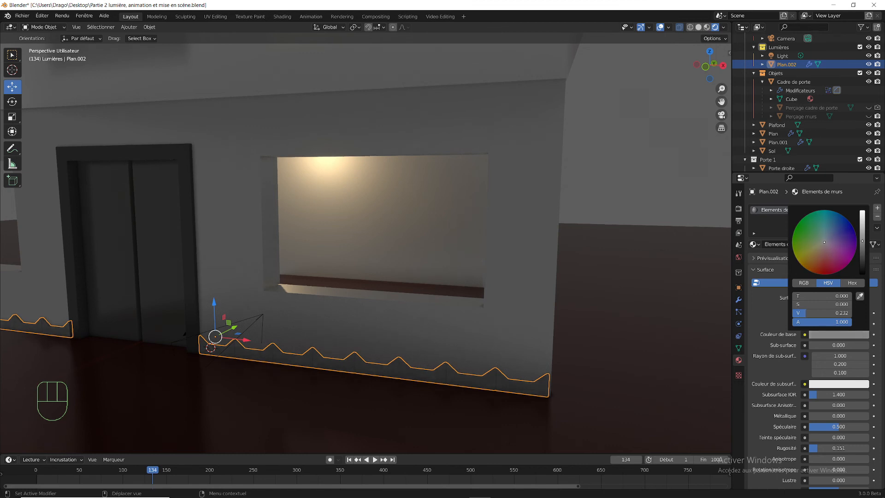
{"action": "left_click", "coordinate": [606, 241]}
Step: Assign the existing Elements de murs material to the door frame Cadre de porte
{"action": "scroll", "coordinate": [471, 292], "scroll_direction": "down", "scroll_amount": 2}
{"action": "middle_click_drag", "start_coordinate": [306, 304], "coordinate": [459, 295]}
{"action": "middle_click_drag", "start_coordinate": [409, 297], "coordinate": [373, 244]}
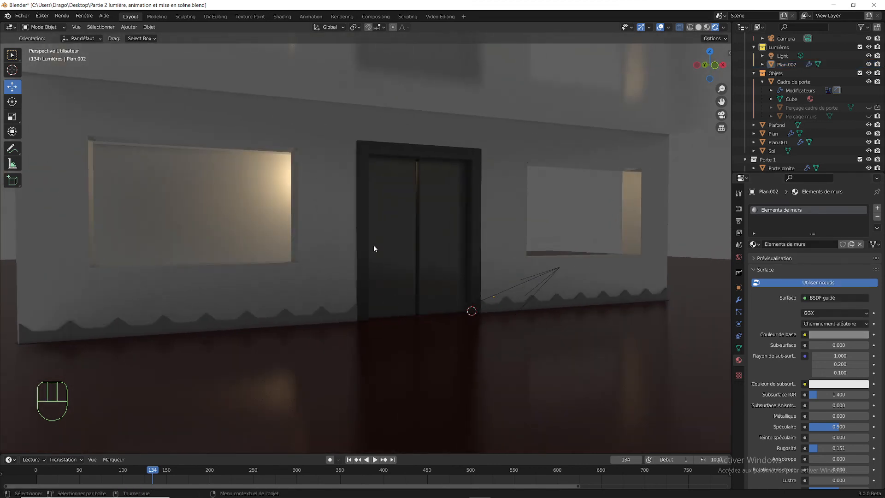
{"action": "left_click", "coordinate": [344, 318]}
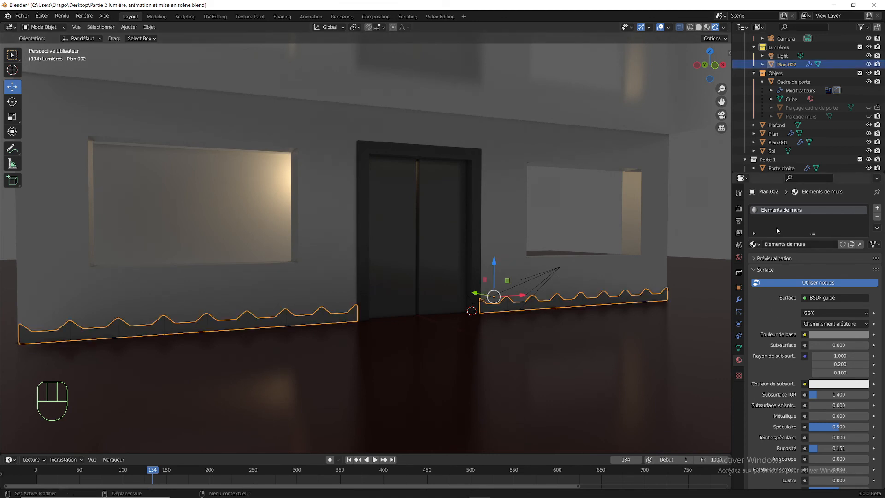
{"action": "left_click", "coordinate": [362, 286]}
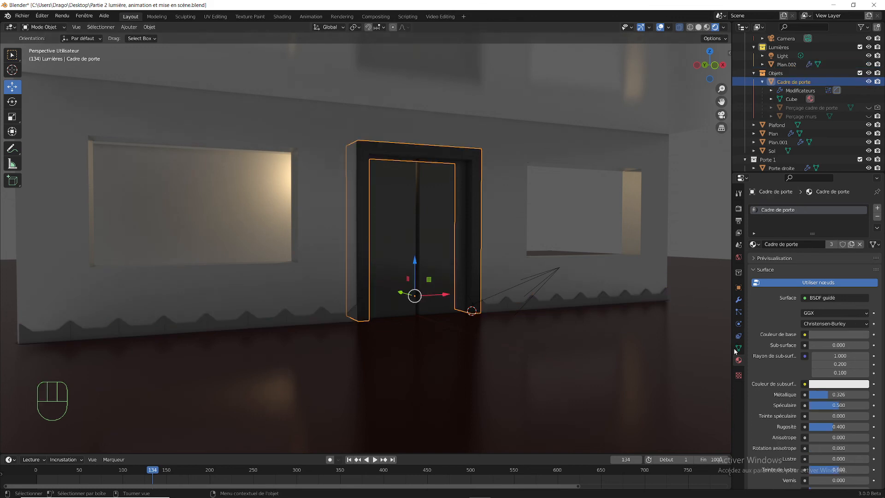
{"action": "left_click", "coordinate": [758, 245]}
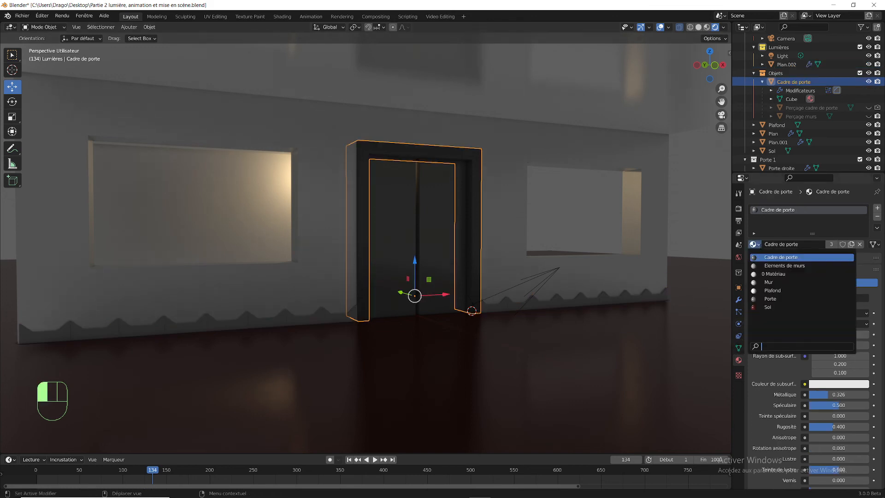
{"action": "left_click", "coordinate": [780, 269]}
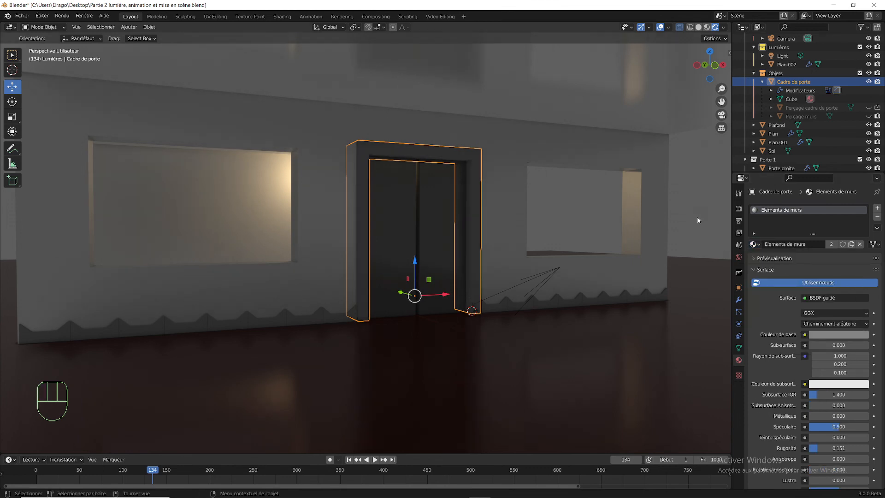
Step: Deselect everything and save the Blender file
{"action": "key", "text": "alt+a"}
{"action": "middle_click_drag", "start_coordinate": [500, 281], "coordinate": [477, 290]}
{"action": "key", "text": "ctrl+s"}
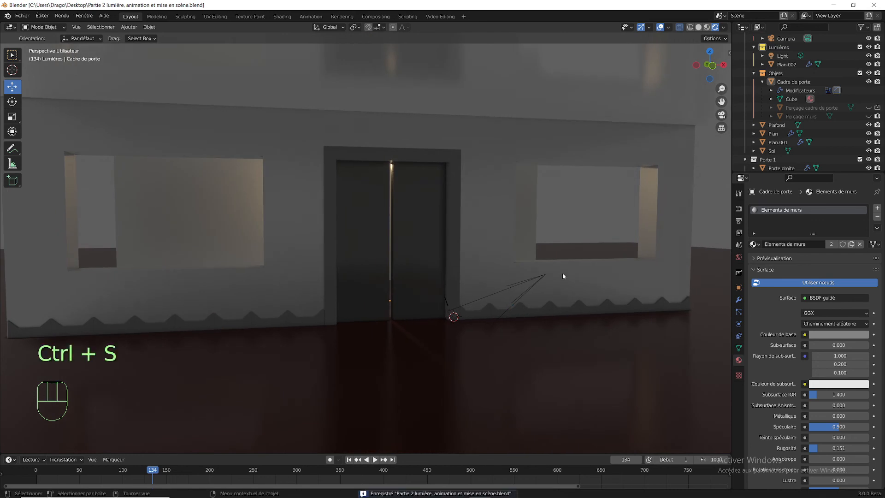
{"action": "left_click", "coordinate": [459, 121]}
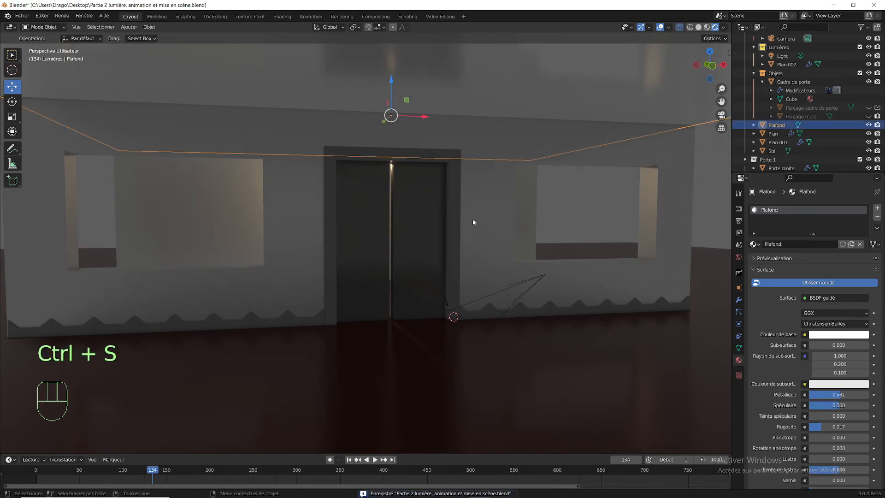
{"action": "left_click", "coordinate": [474, 88]}
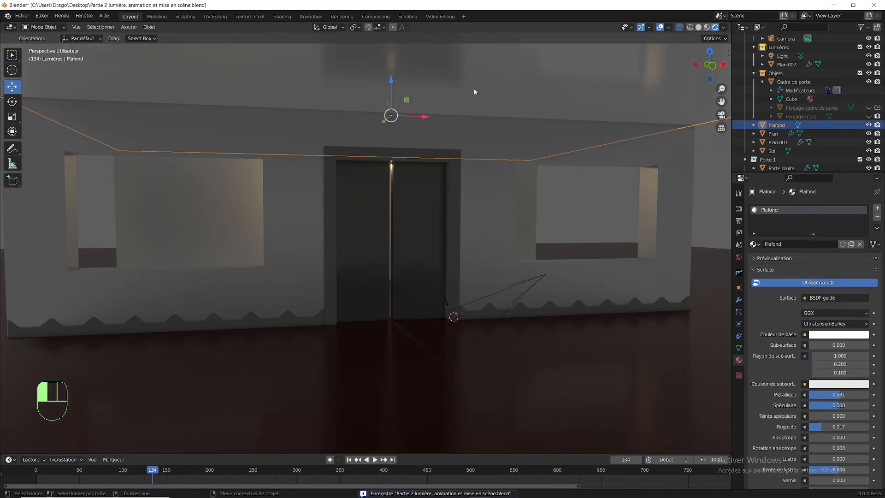
{"action": "left_click", "coordinate": [591, 208]}
Step: Add a mesh plane and rotate it 90° around X so that it stands upright
{"action": "middle_click_drag", "start_coordinate": [526, 247], "coordinate": [472, 244]}
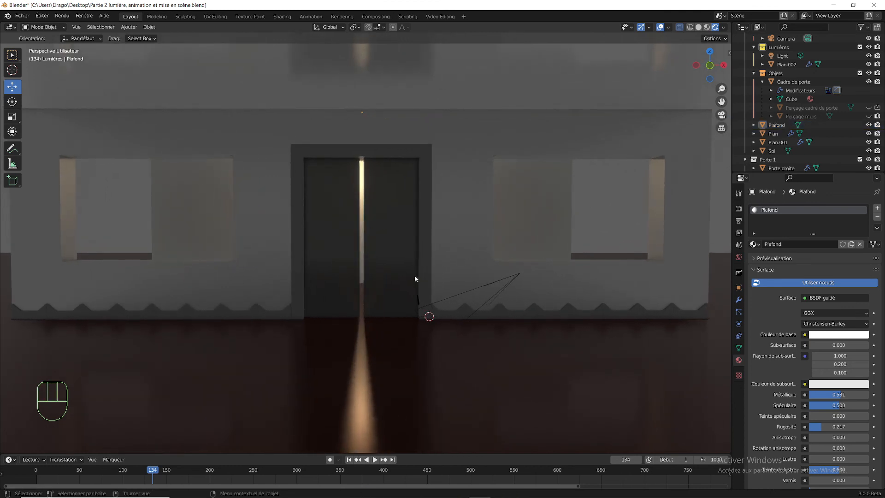
{"action": "scroll", "coordinate": [428, 276], "scroll_direction": "down", "scroll_amount": 3}
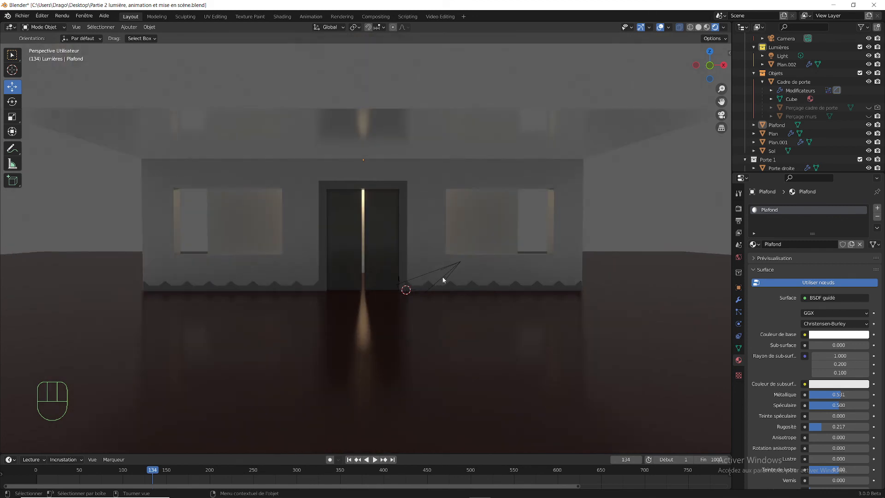
{"action": "left_click", "coordinate": [129, 26]}
{"action": "mouse_move", "coordinate": [171, 37]}
{"action": "left_click", "coordinate": [203, 39]}
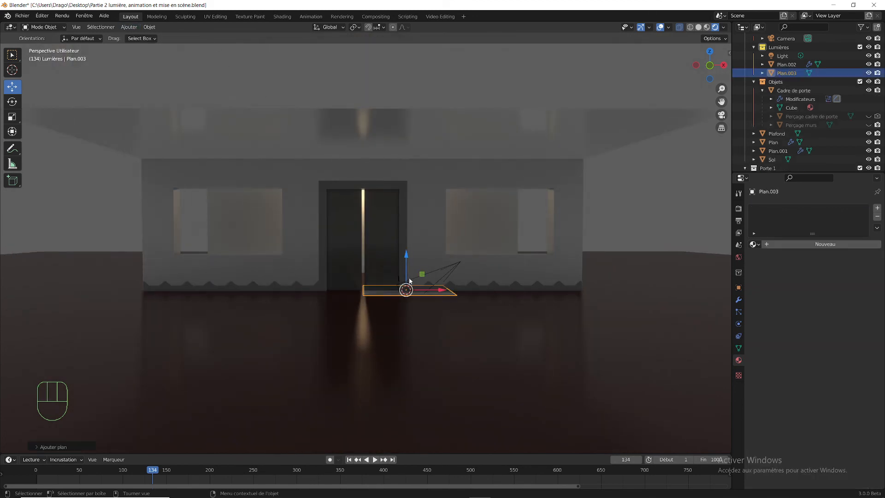
{"action": "type", "text": "r"}
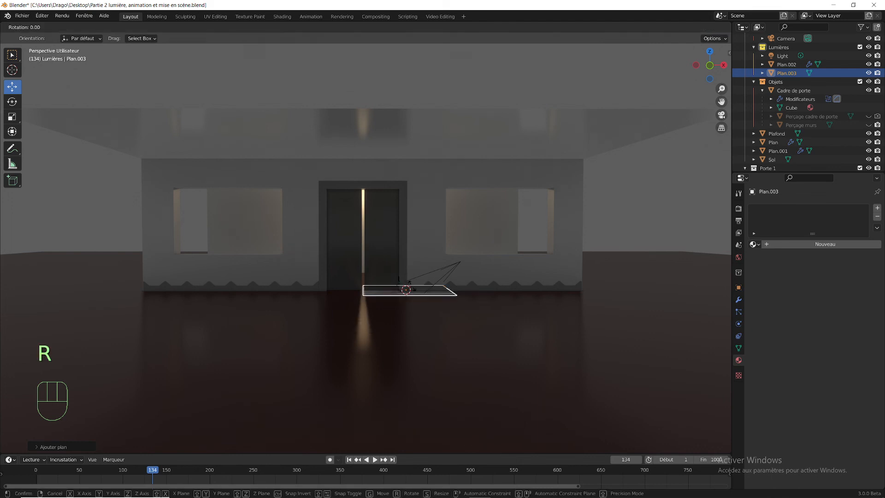
{"action": "type", "text": "x90"}
{"action": "key", "text": "Return"}
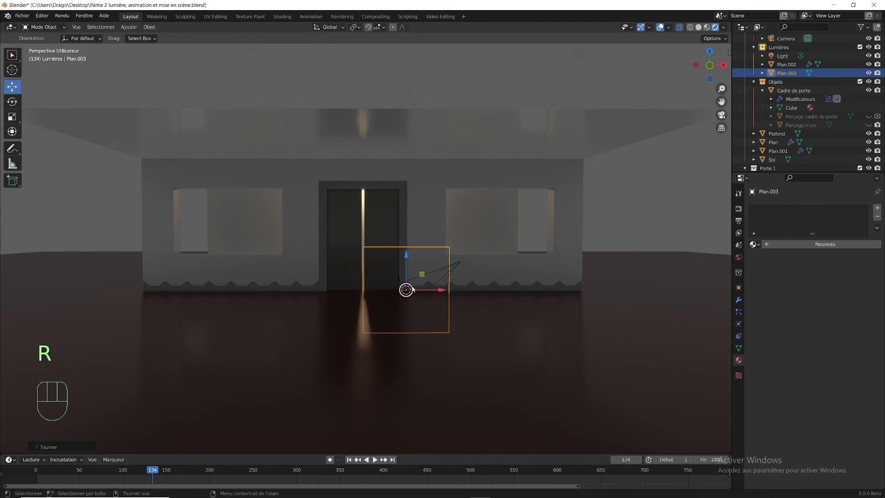
Step: Scale the upright plane to about 0.19 and move it onto the wall area between the lift door and the neighbouring window
{"action": "key", "text": "s"}
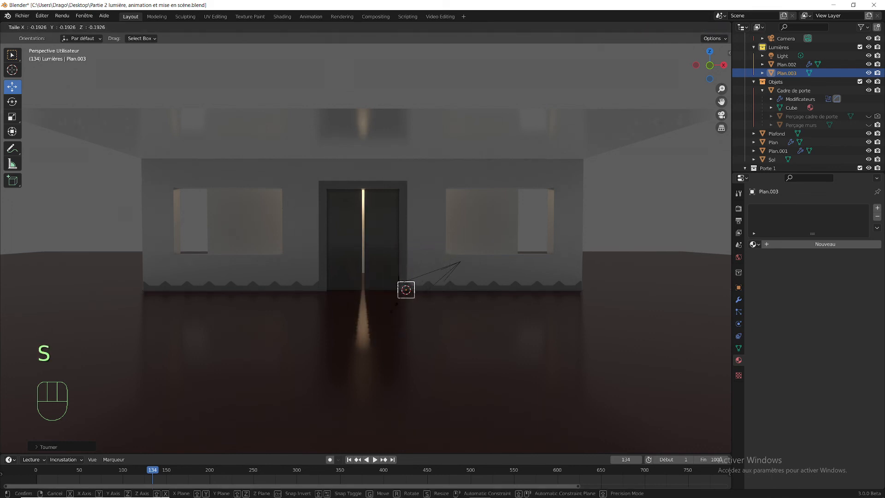
{"action": "left_click", "coordinate": [412, 300]}
{"action": "left_click_drag", "start_coordinate": [407, 279], "coordinate": [444, 236]}
Step: Move the small plane along Y until it sits just in front of the wall beside the door frame
{"action": "scroll", "coordinate": [461, 257], "scroll_direction": "up", "scroll_amount": 5}
{"action": "middle_click_drag", "start_coordinate": [472, 258], "coordinate": [374, 242], "text": "shift"}
{"action": "scroll", "coordinate": [266, 285], "scroll_direction": "up", "scroll_amount": 2}
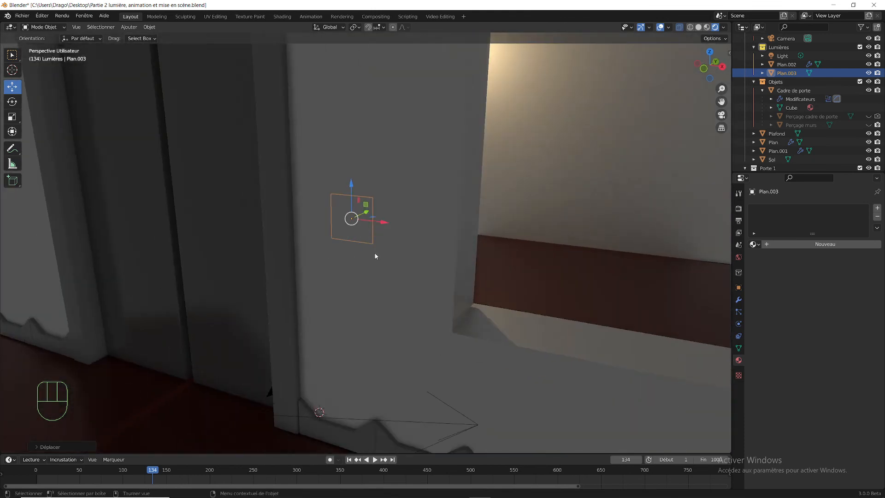
{"action": "scroll", "coordinate": [376, 254], "scroll_direction": "up", "scroll_amount": 3}
{"action": "middle_click_drag", "start_coordinate": [432, 243], "coordinate": [351, 240]}
{"action": "left_click_drag", "start_coordinate": [246, 208], "coordinate": [157, 240]}
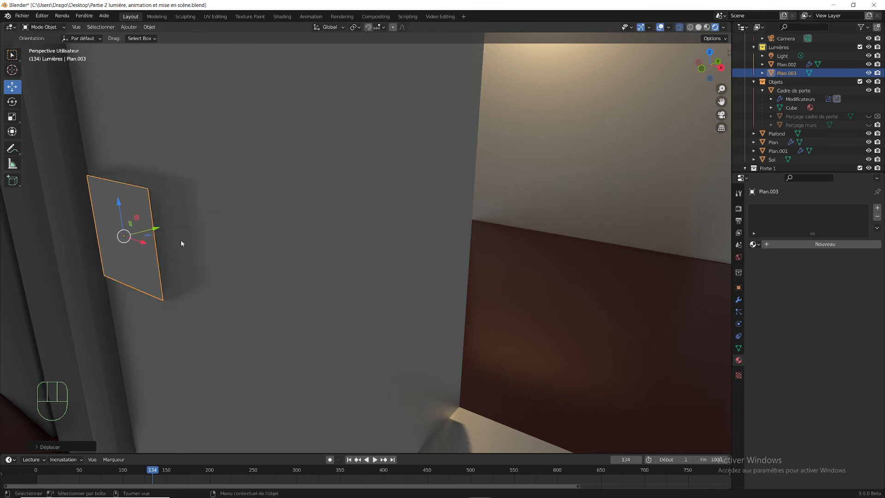
Step: Add a Solidify modifier with a thickness of 0.05 m to the small plane, and apply the plane's scale
{"action": "left_click", "coordinate": [738, 299]}
{"action": "left_click", "coordinate": [791, 212]}
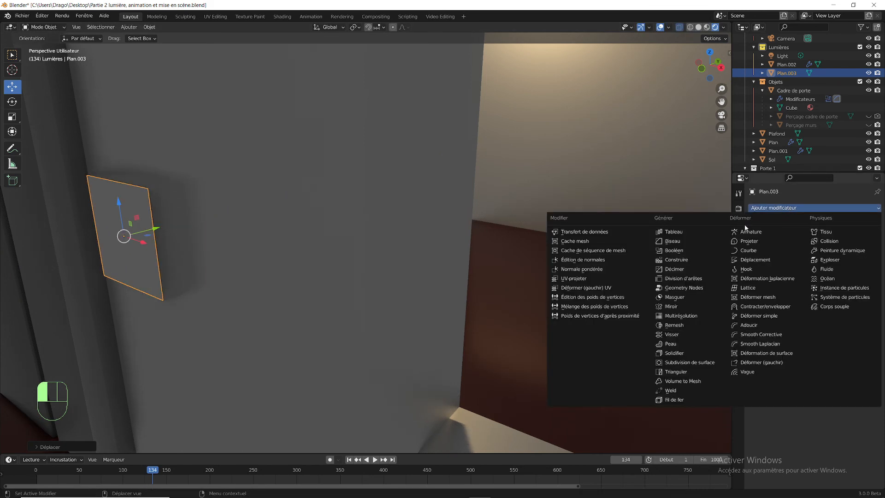
{"action": "left_click", "coordinate": [674, 353]}
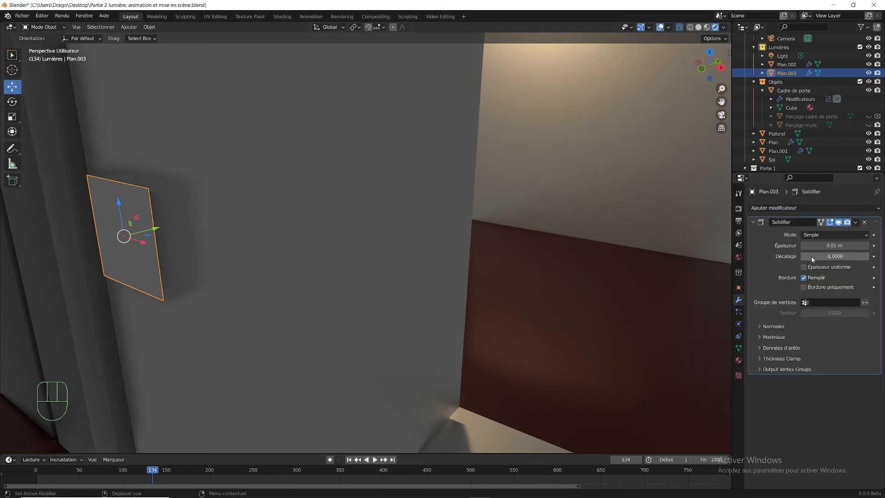
{"action": "left_click", "coordinate": [866, 245]}
{"action": "left_click", "coordinate": [865, 246]}
{"action": "left_click", "coordinate": [865, 245]}
{"action": "left_click", "coordinate": [865, 245]}
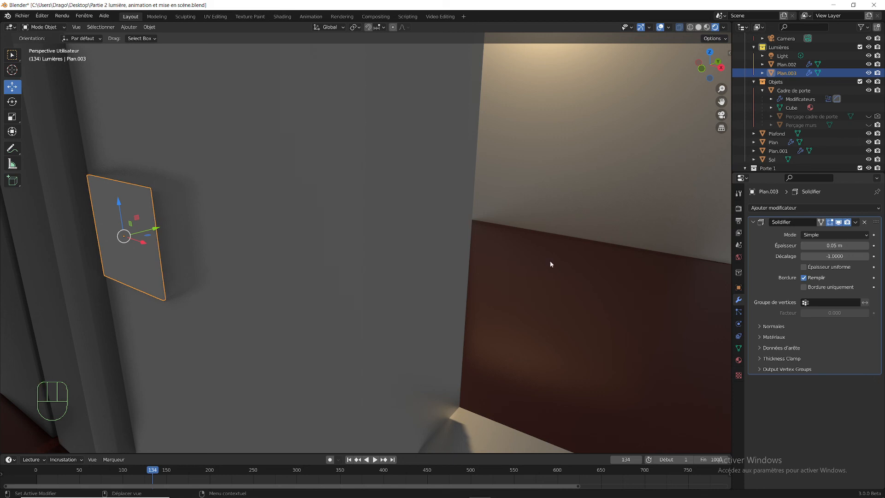
{"action": "key", "text": "ctrl+a"}
{"action": "left_click", "coordinate": [140, 274]}
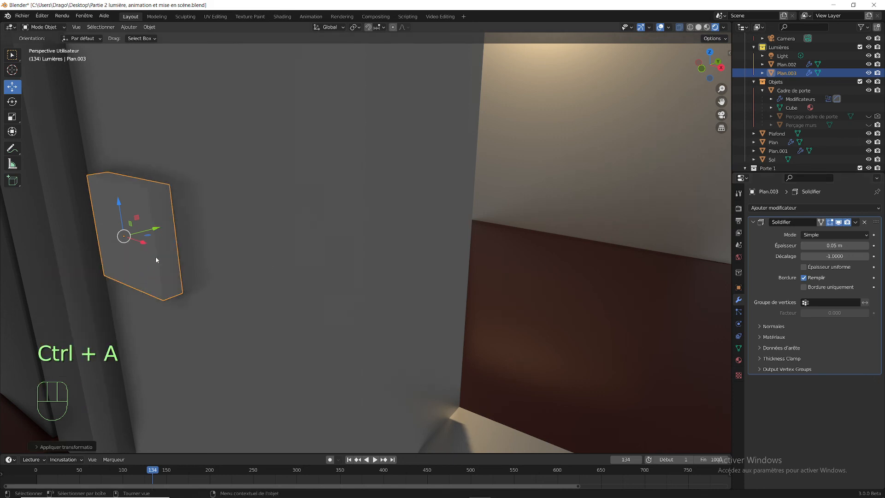
Step: Halve the Solidify thickness to 0.025 m and move the panel along Y towards the wall
{"action": "left_click", "coordinate": [839, 246]}
{"action": "type", "text": "/"}
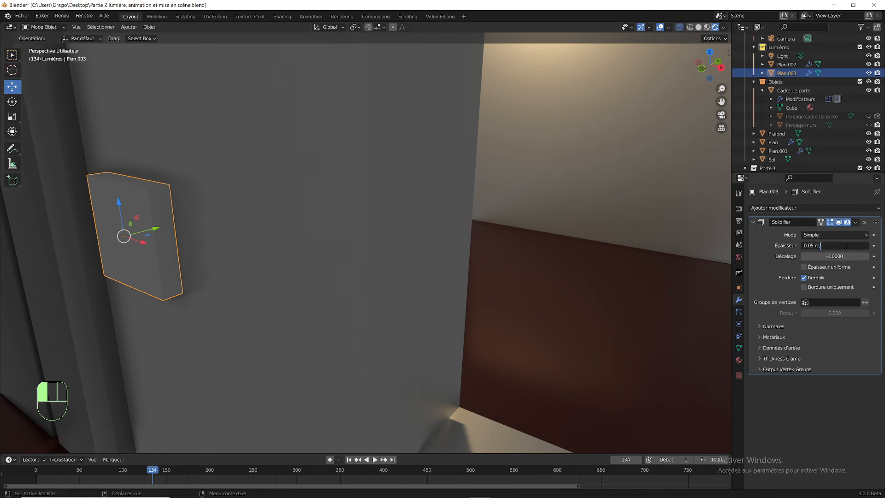
{"action": "type", "text": "2"}
{"action": "key", "text": "Return"}
{"action": "left_click_drag", "start_coordinate": [155, 233], "coordinate": [172, 229]}
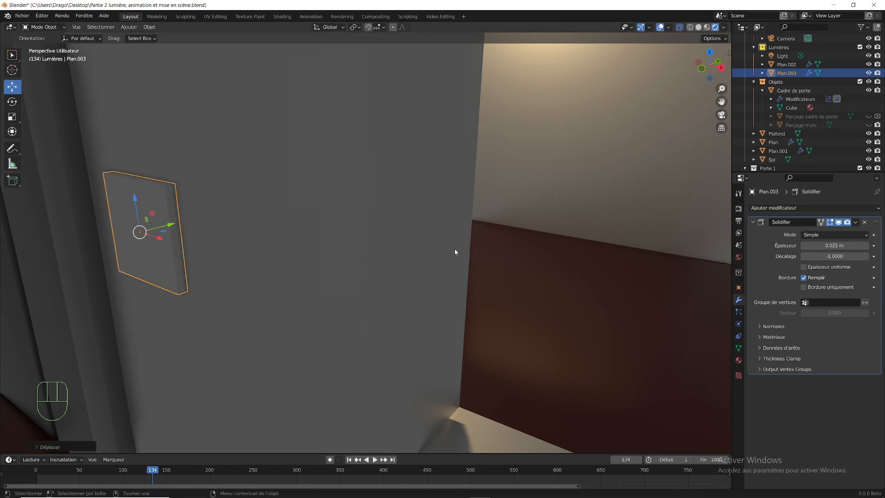
Step: Add a Bevel modifier to the panel and reduce its amount to a third, 0.03333 m
{"action": "left_click", "coordinate": [784, 209]}
{"action": "left_click", "coordinate": [668, 243]}
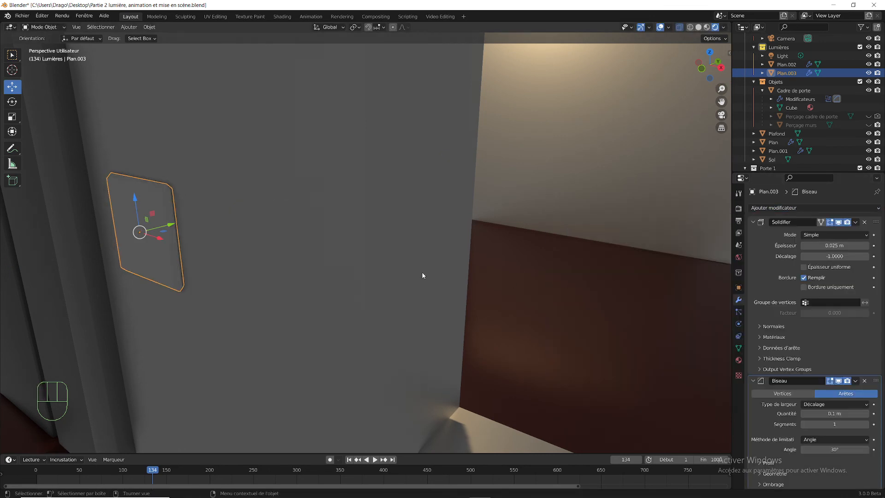
{"action": "left_click", "coordinate": [835, 414]}
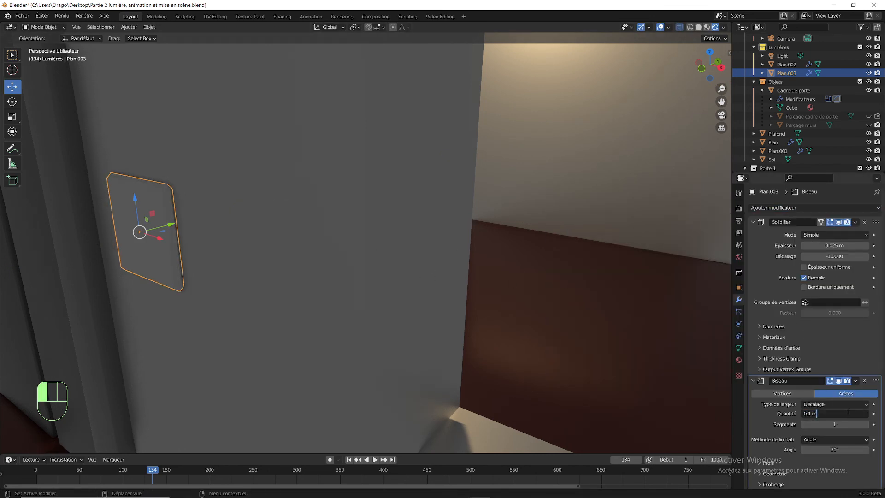
{"action": "type", "text": "/3"}
{"action": "key", "text": "Return"}
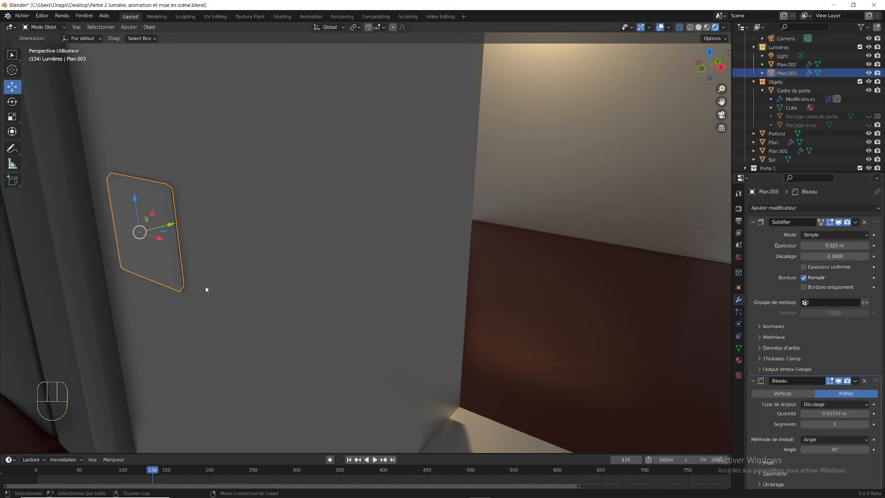
Step: Set the panel's Bevel amount to 0.01 m and halve that to 0.005 m
{"action": "left_click", "coordinate": [845, 414]}
{"action": "left_click_drag", "start_coordinate": [845, 414], "coordinate": [818, 418]}
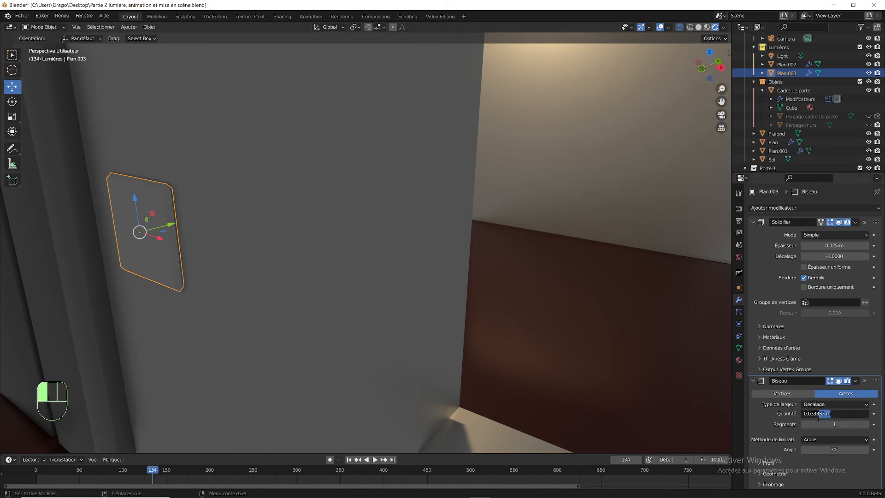
{"action": "type", "text": "1"}
{"action": "key", "text": "Return"}
{"action": "left_click", "coordinate": [843, 413]}
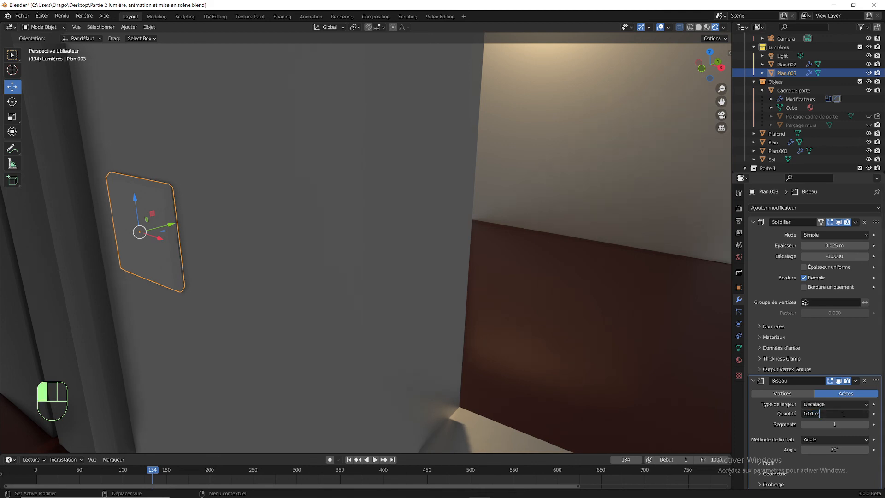
{"action": "type", "text": "/2"}
{"action": "key", "text": "Return"}
Step: Show the scene in solid shading and raise the panel's Bevel segments to 3
{"action": "middle_click_drag", "start_coordinate": [316, 320], "coordinate": [341, 204]}
{"action": "middle_click_drag", "start_coordinate": [423, 210], "coordinate": [445, 188]}
{"action": "left_click", "coordinate": [706, 27]}
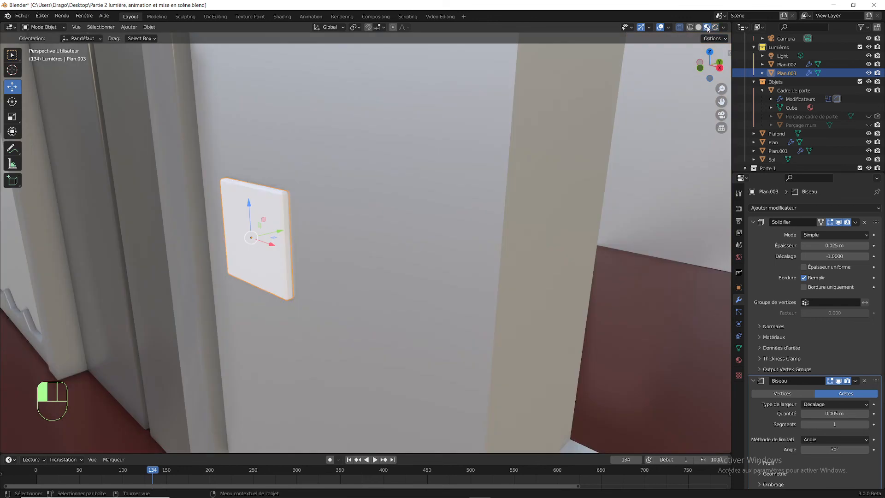
{"action": "left_click", "coordinate": [698, 27]}
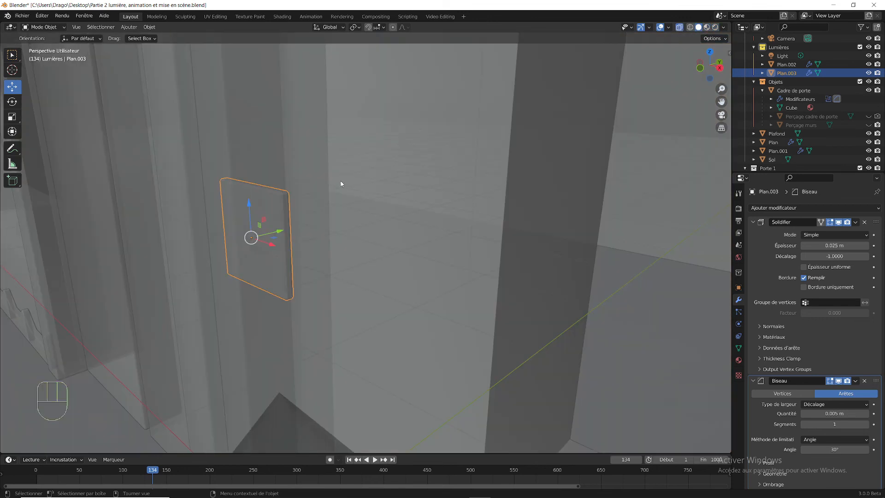
{"action": "scroll", "coordinate": [334, 186], "scroll_direction": "up", "scroll_amount": 1}
{"action": "middle_click_drag", "start_coordinate": [291, 188], "coordinate": [303, 197], "text": "shift"}
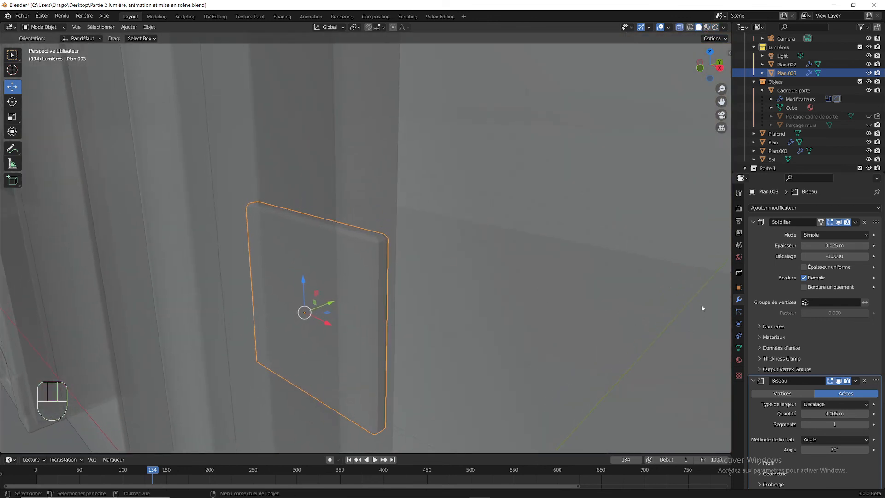
{"action": "left_click", "coordinate": [866, 423]}
{"action": "left_click", "coordinate": [865, 424]}
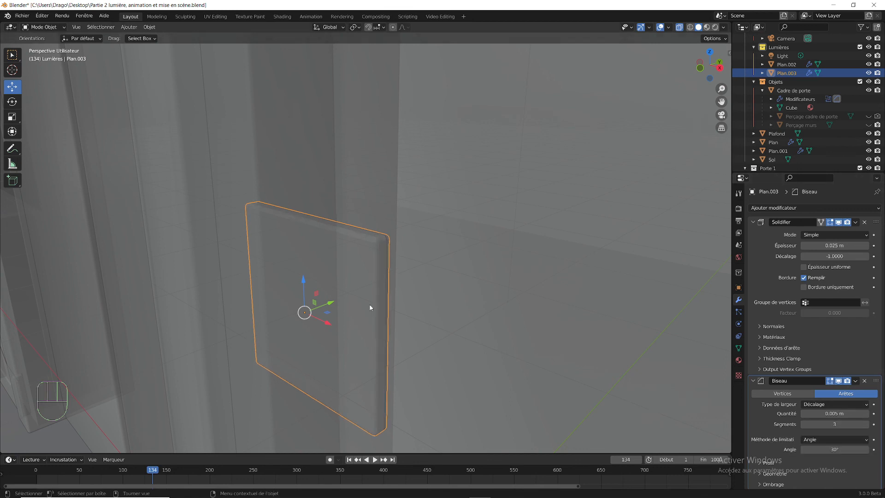
Step: Shade the bevelled panel smooth, deselect it to check its edges, and select it again
{"action": "right_click", "coordinate": [335, 283]}
{"action": "left_click", "coordinate": [310, 256]}
{"action": "left_click", "coordinate": [358, 276]}
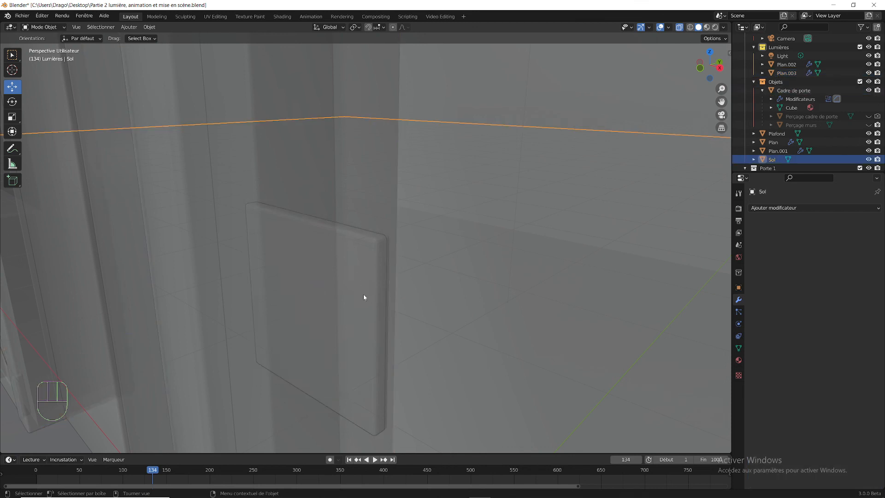
{"action": "left_click", "coordinate": [363, 295]}
{"action": "left_click", "coordinate": [376, 258]}
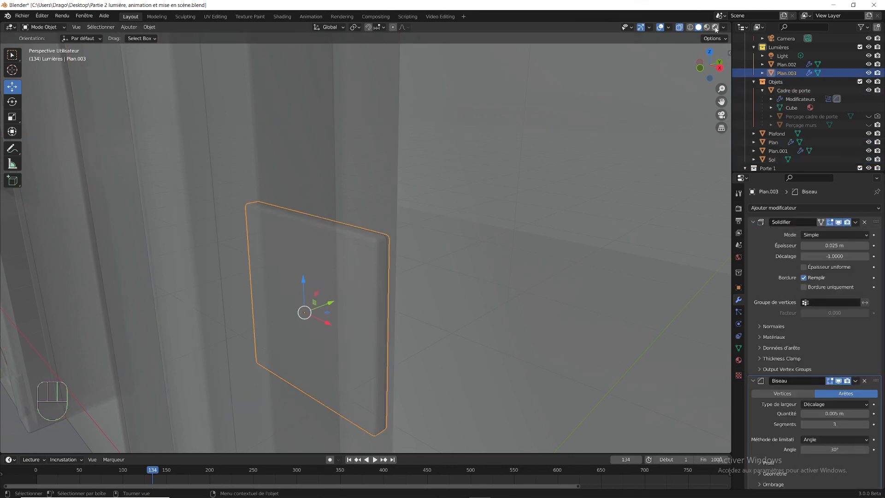